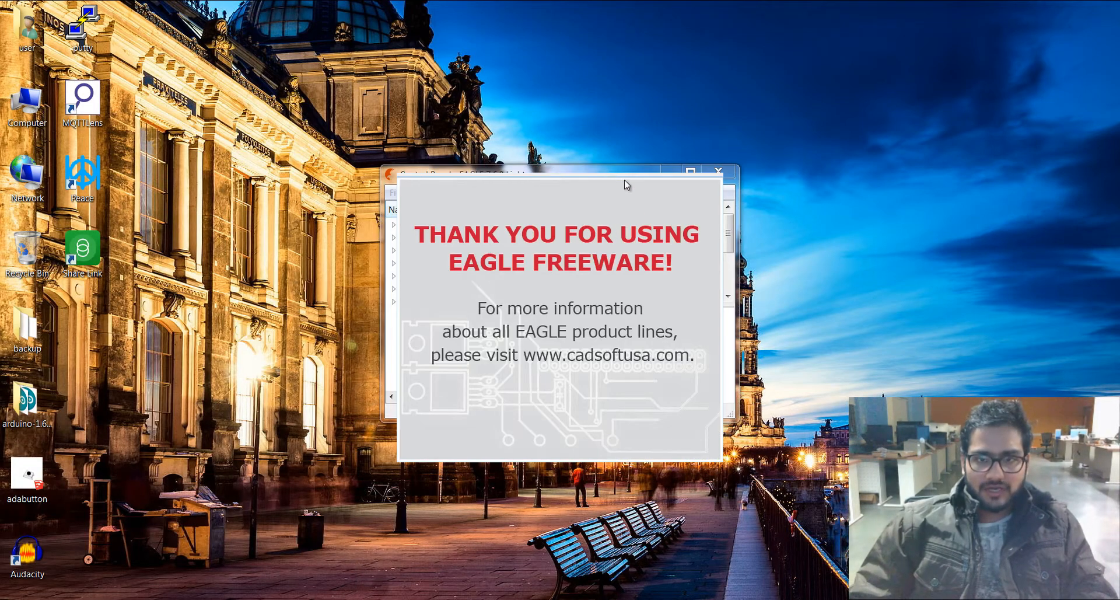
Step: Maximize the Control Panel window and widen its tree pane until the Description column shows
left_click(688, 172)
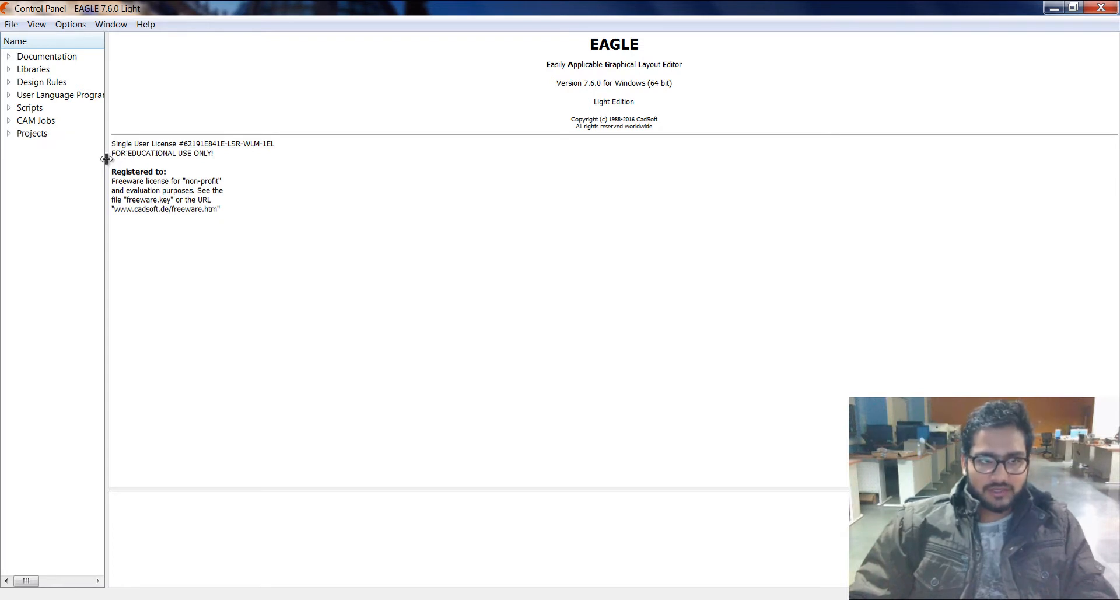
left_click_drag(106, 159, 466, 185)
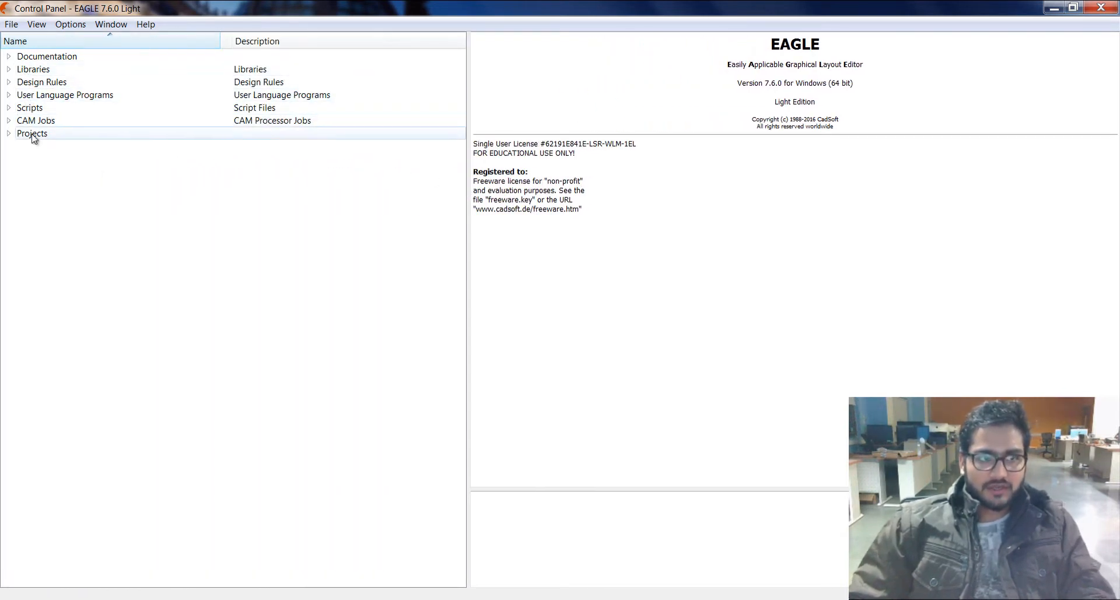
Step: Examine the contents of the Documentation and Libraries branches, collapsing each one after viewing
left_click(9, 57)
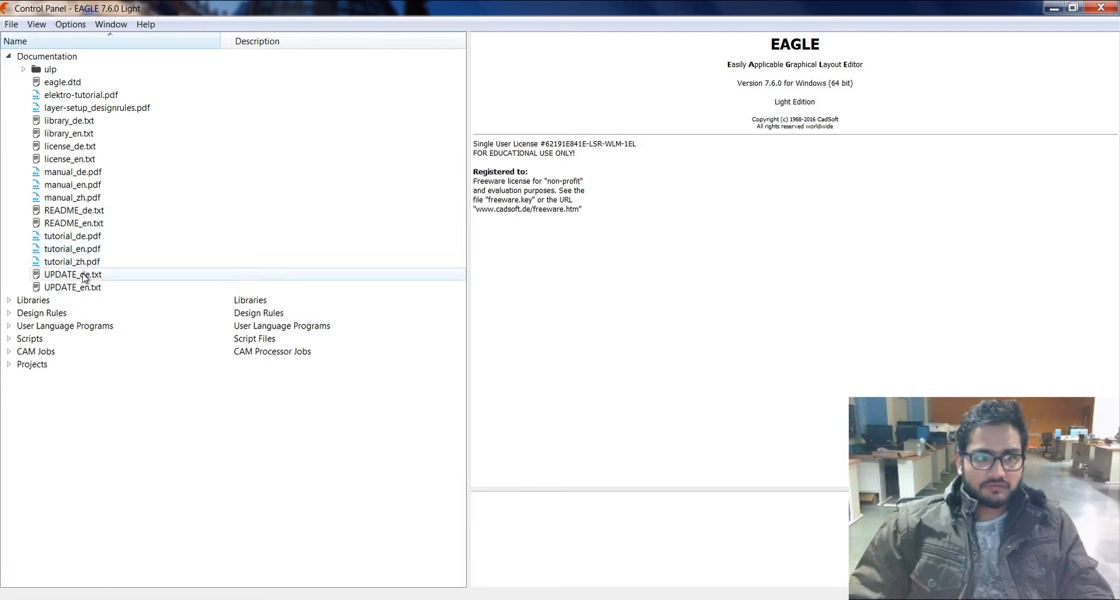
left_click(10, 58)
left_click(9, 69)
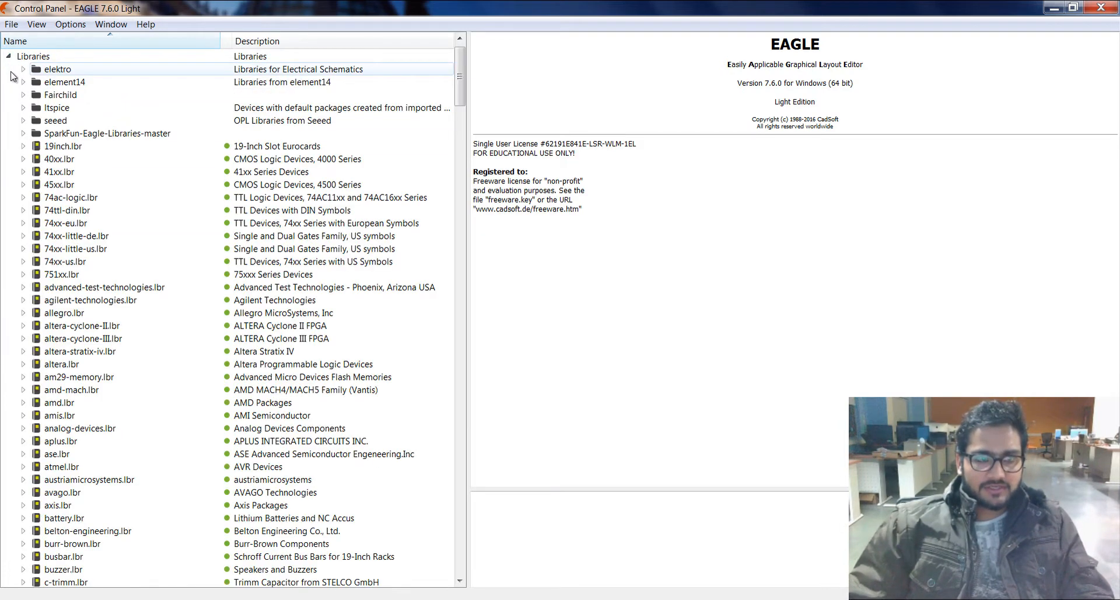
scroll(150, 186, "down", 6)
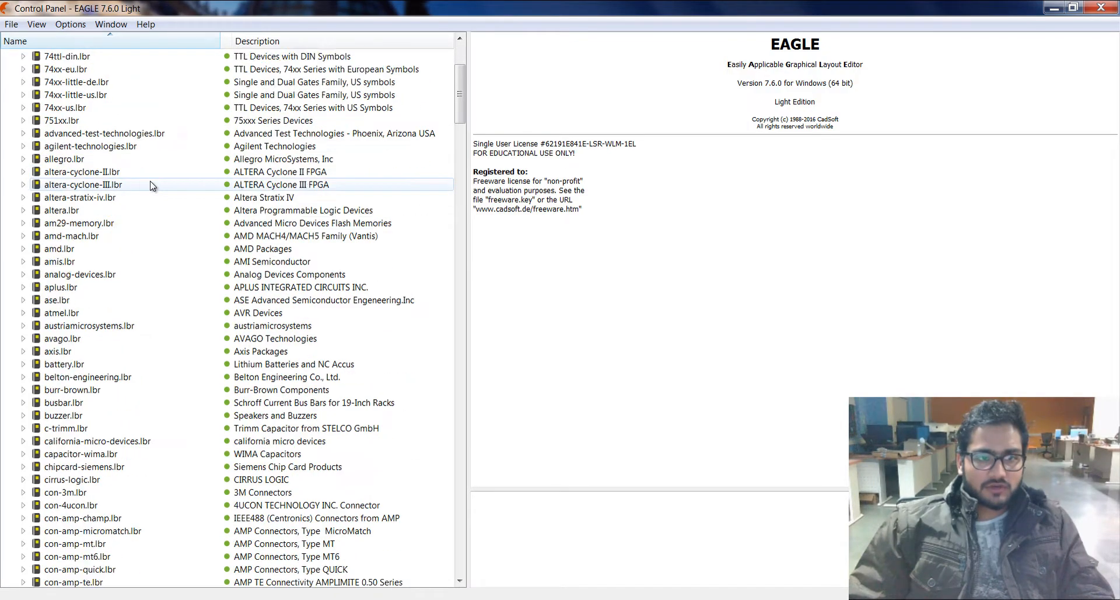
scroll(150, 186, "down", 3)
scroll(150, 185, "down", 8)
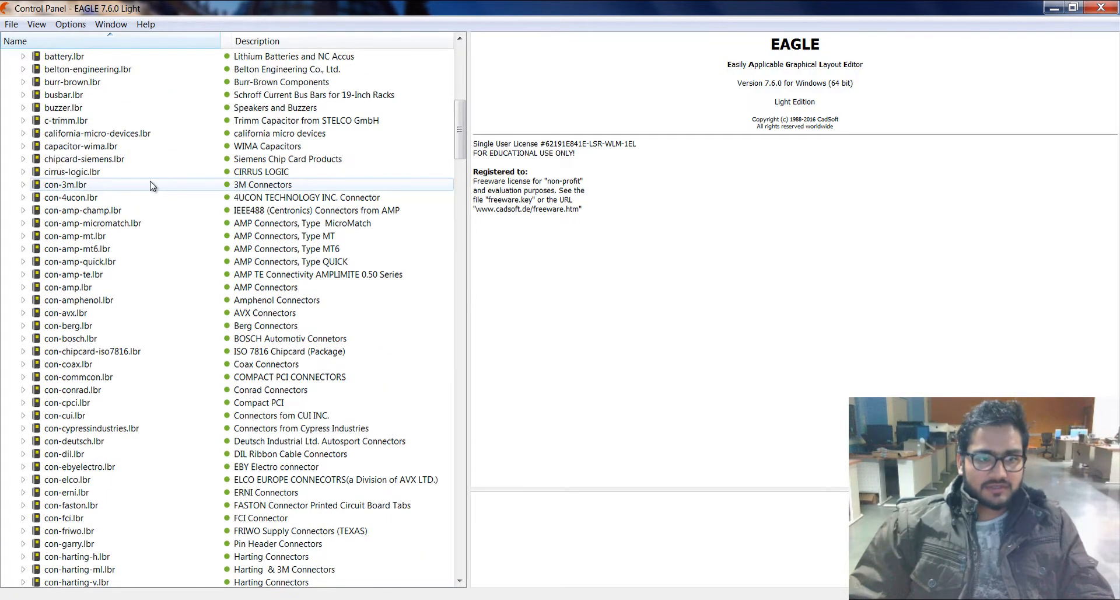
scroll(151, 186, "up", 14)
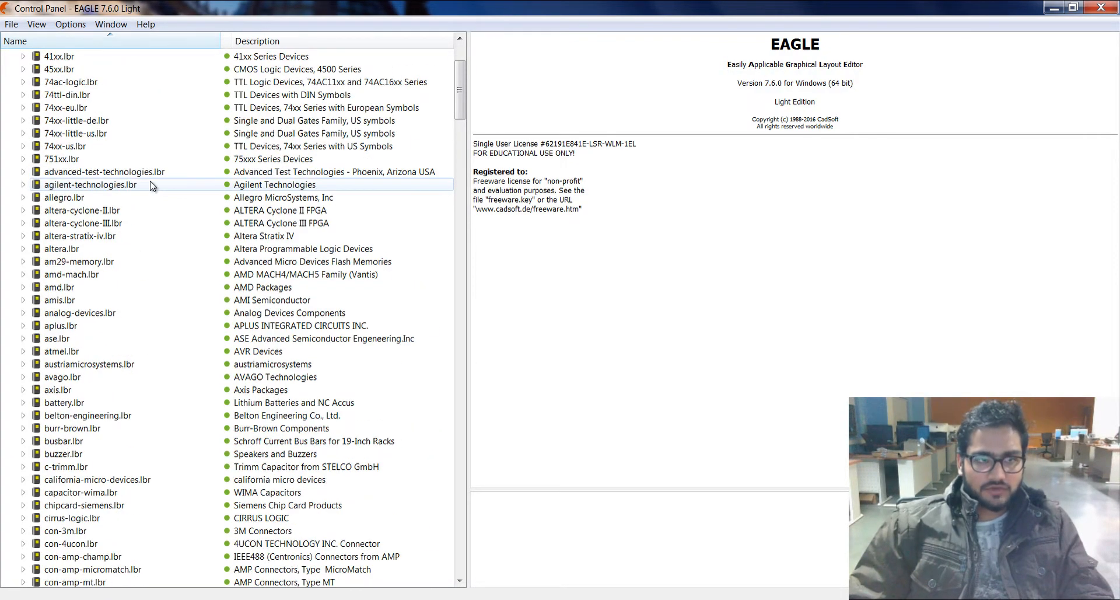
scroll(150, 186, "up", 4)
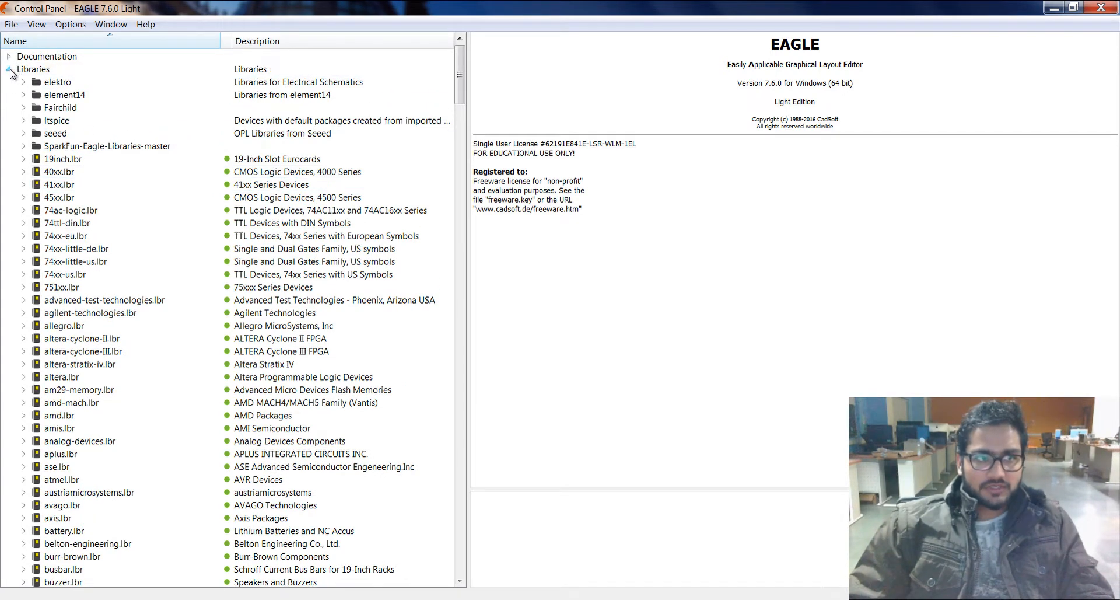
left_click(9, 70)
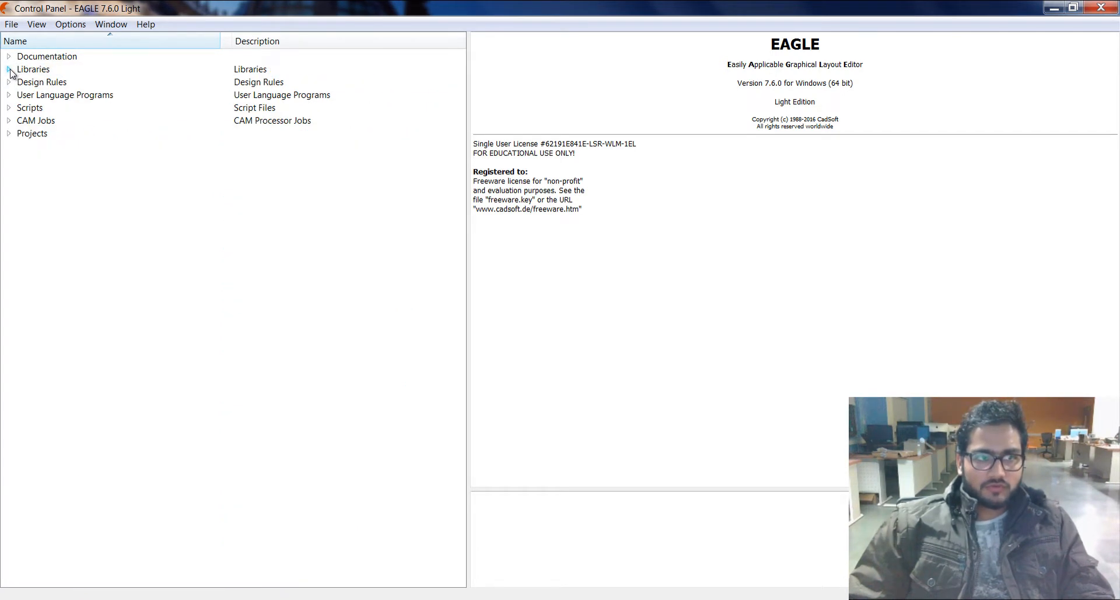
Step: Examine the Design Rules and User Language Programs branches, collapsing each one after viewing
left_click(8, 82)
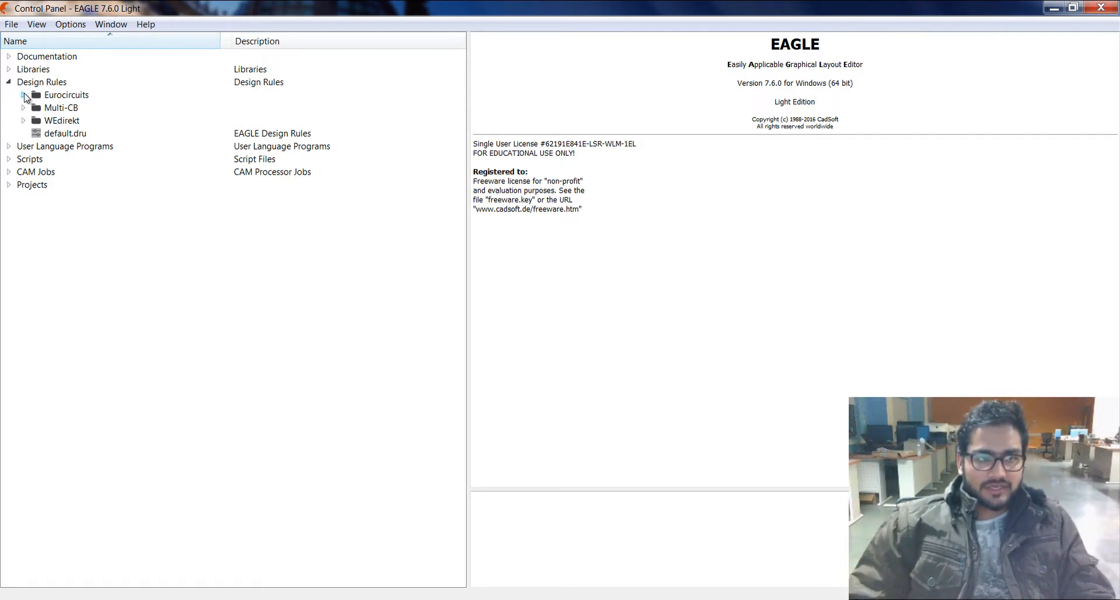
left_click(8, 83)
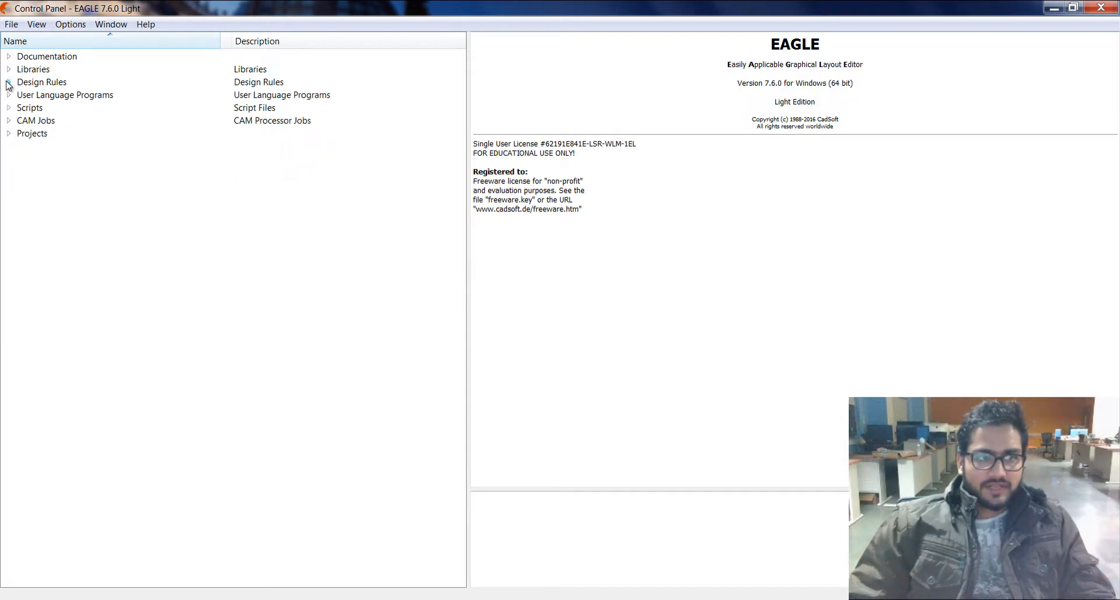
left_click(8, 95)
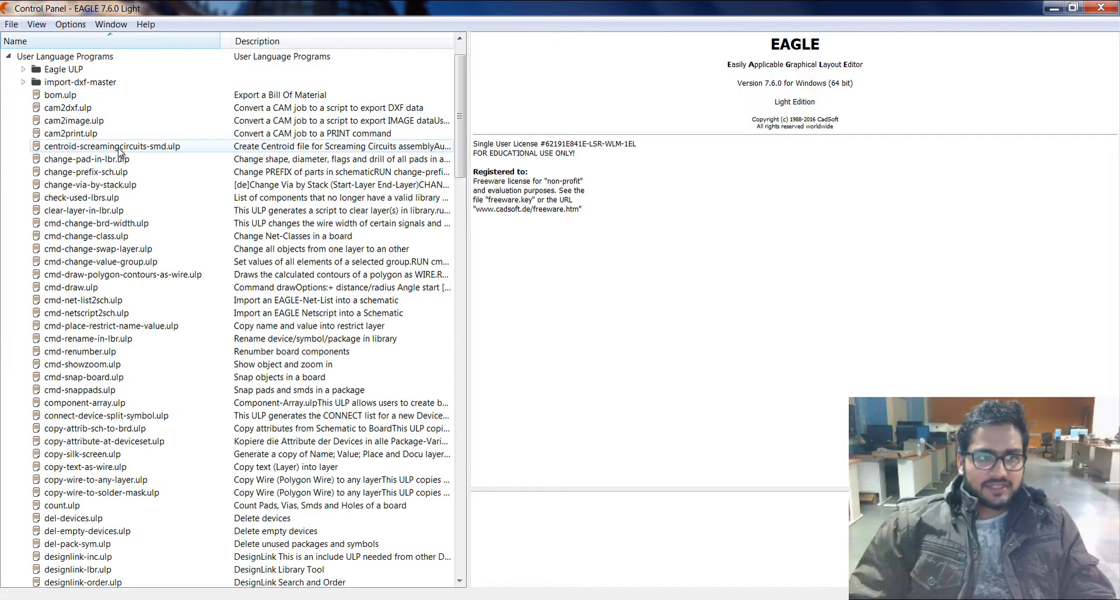
scroll(129, 191, "down", 4)
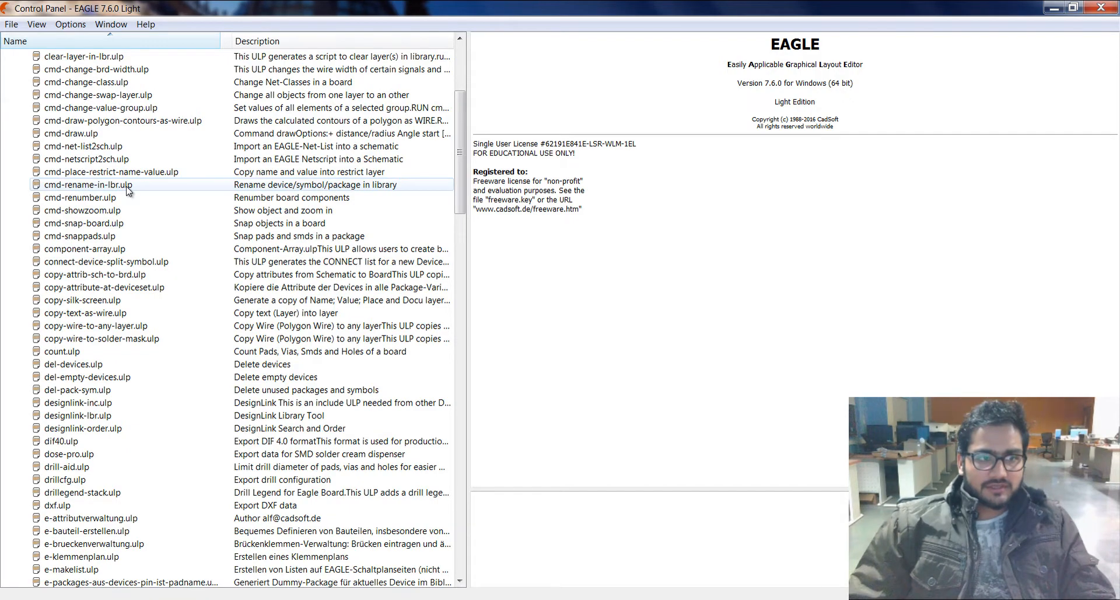
scroll(128, 190, "up", 4)
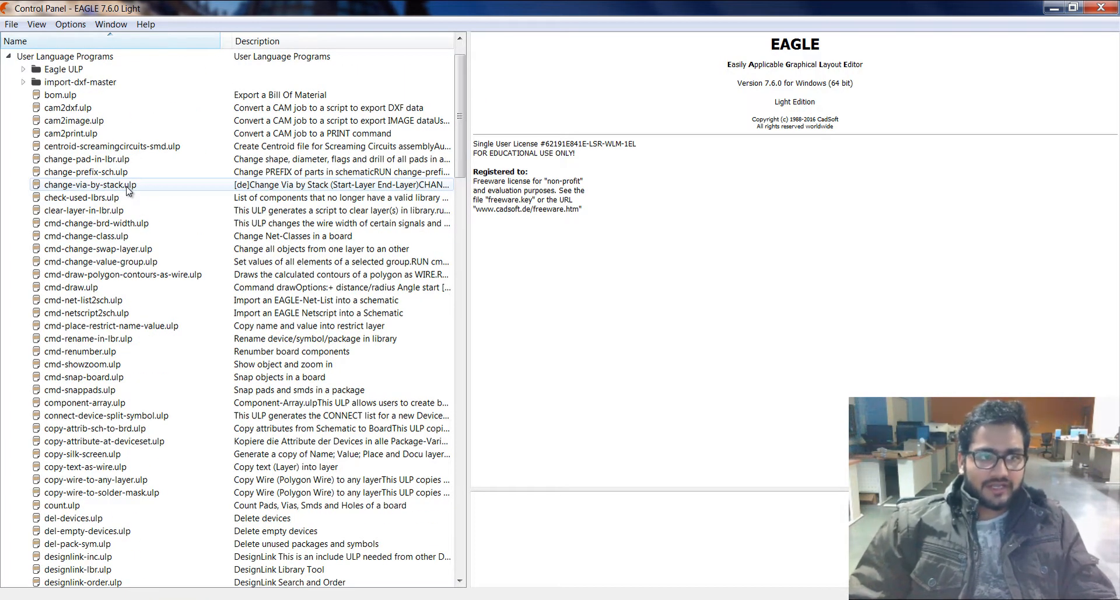
scroll(129, 190, "up", 1)
scroll(128, 190, "down", 4)
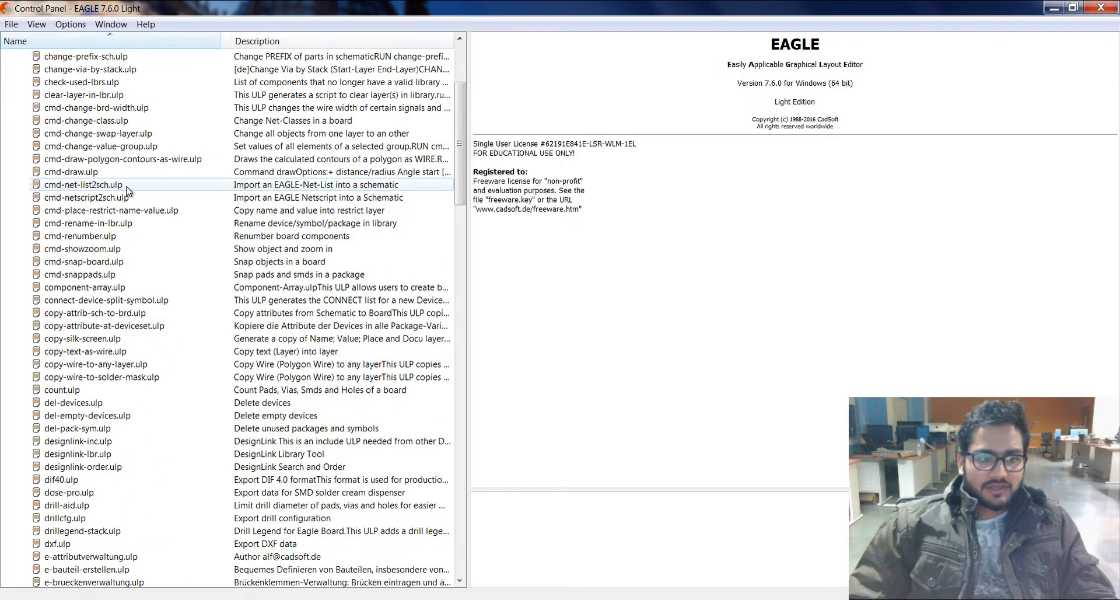
scroll(128, 190, "up", 4)
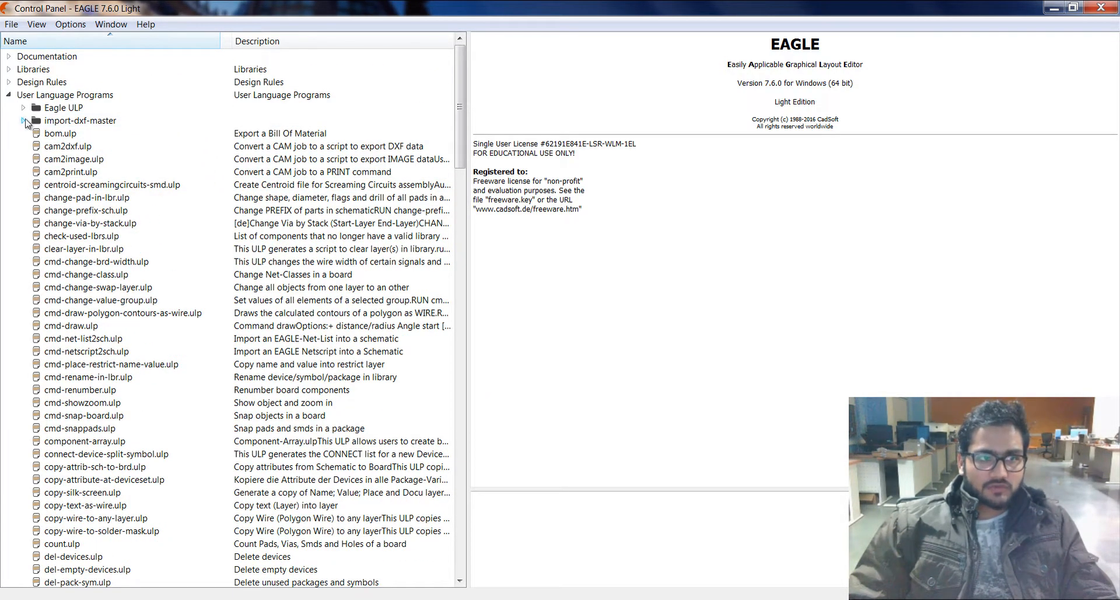
left_click(9, 95)
Step: Examine the script files and the CAM jobs, collapsing each branch after viewing
left_click(8, 108)
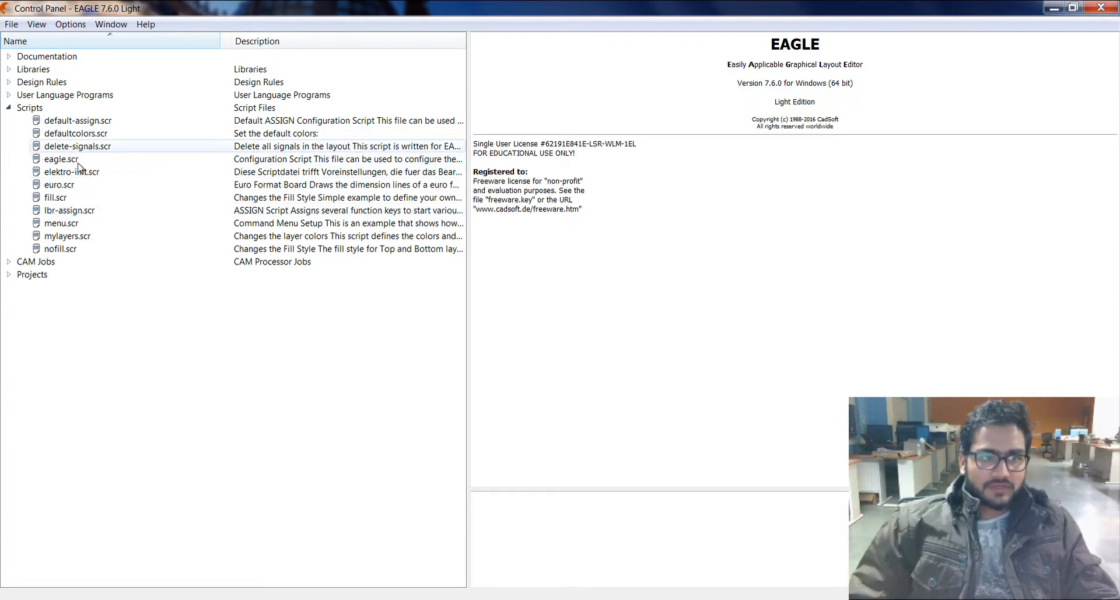
left_click(9, 107)
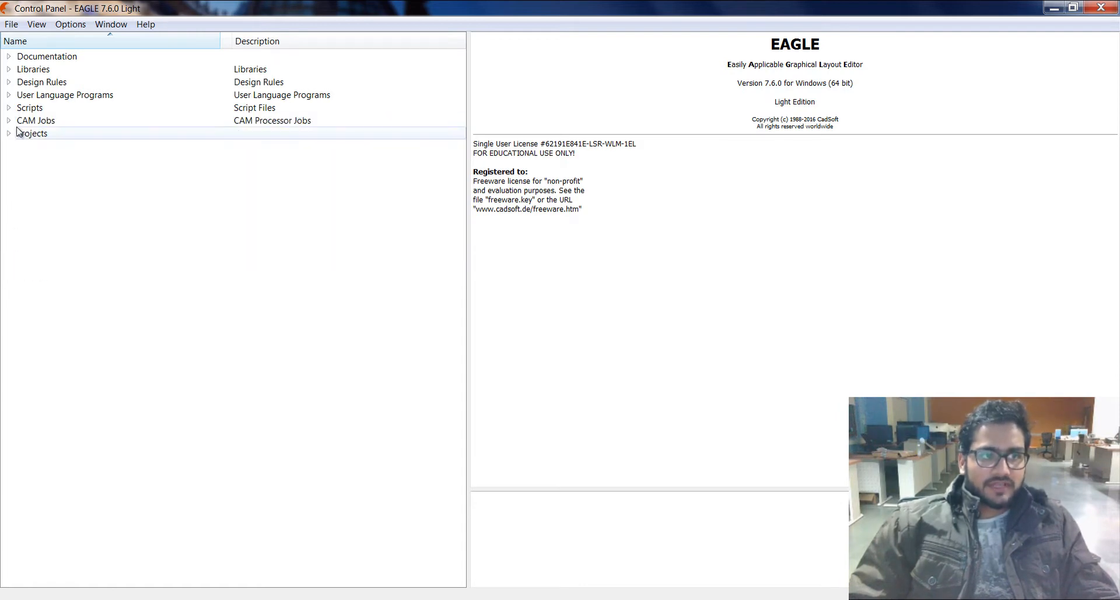
left_click(8, 120)
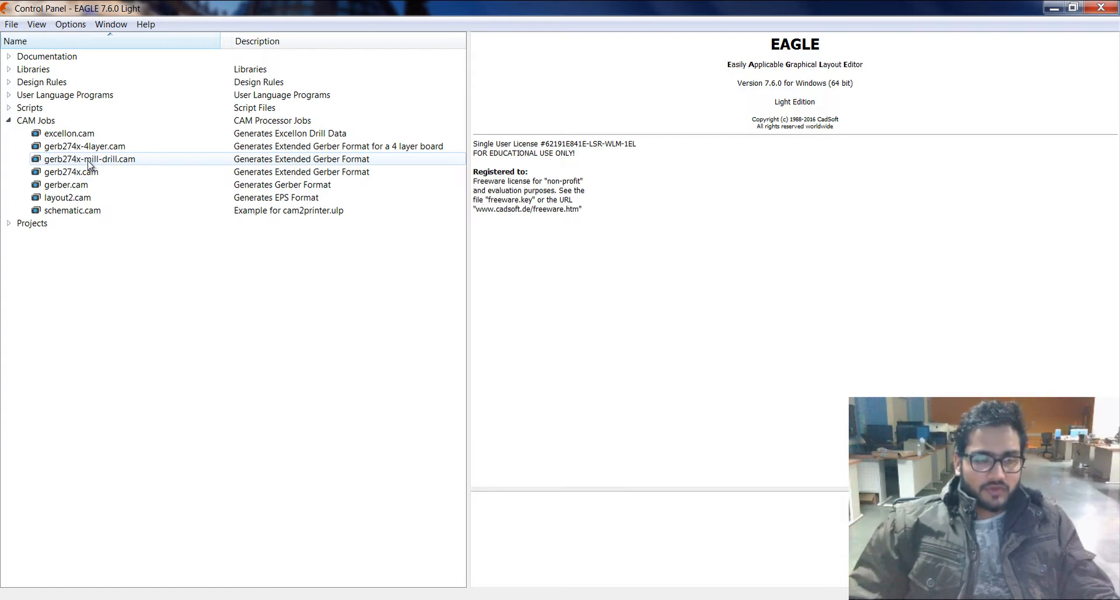
left_click(9, 120)
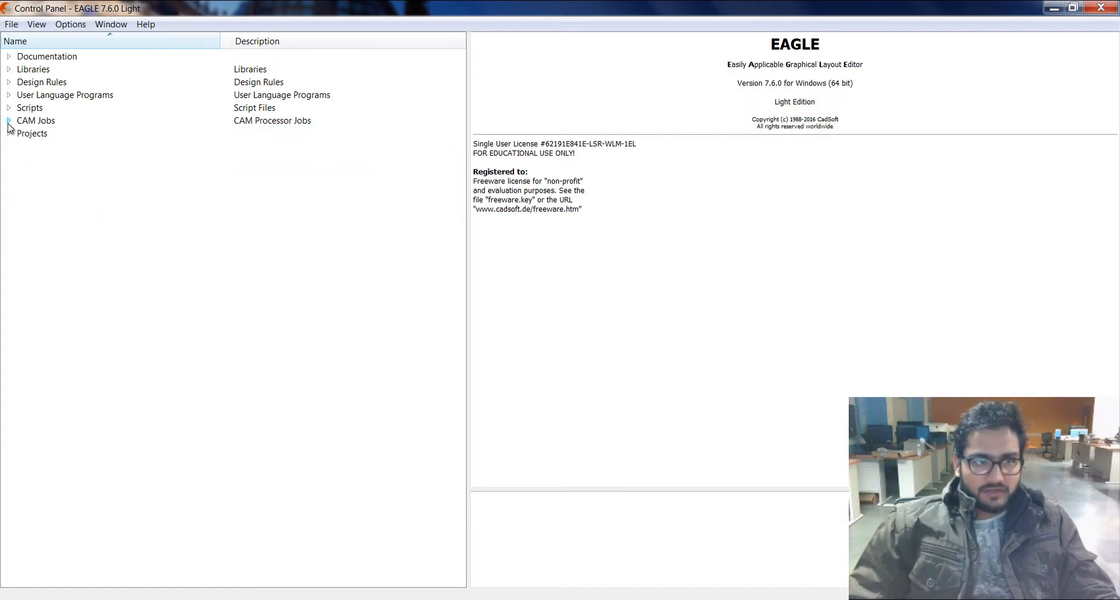
Step: Expand the crist_blinnky project in the eagle projects folder and open its heart_sche.brd board in a maximized window
left_click(10, 133)
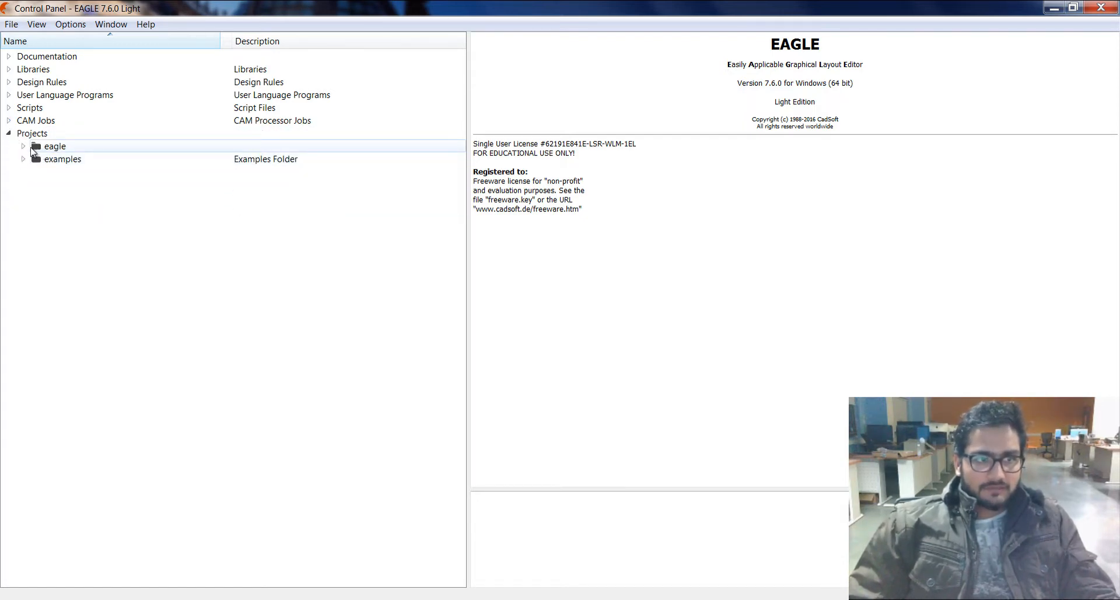
left_click(23, 145)
left_click(90, 161)
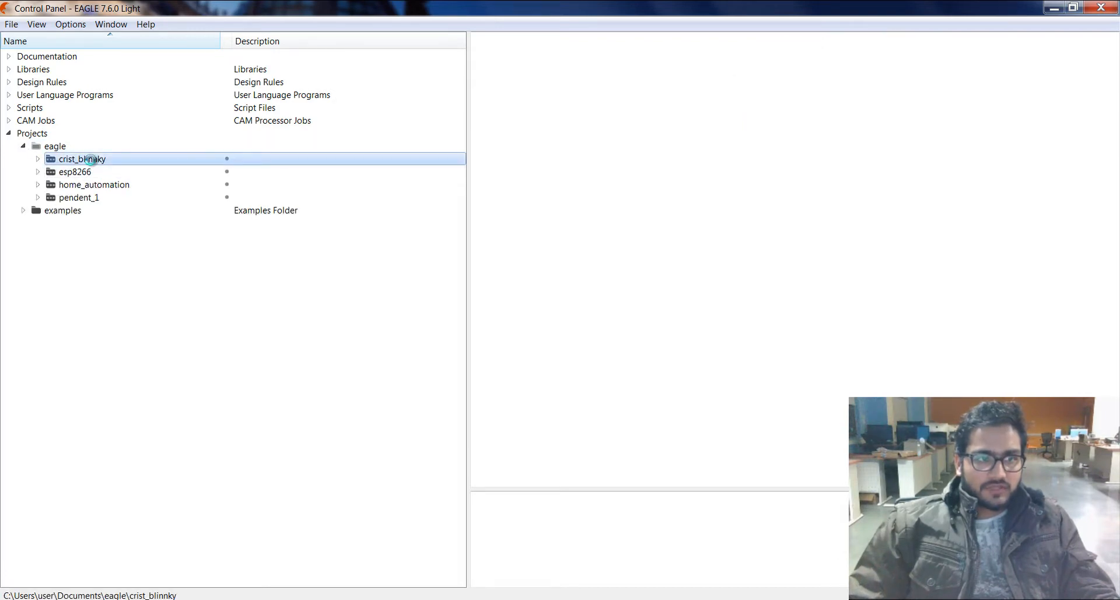
left_click(38, 159)
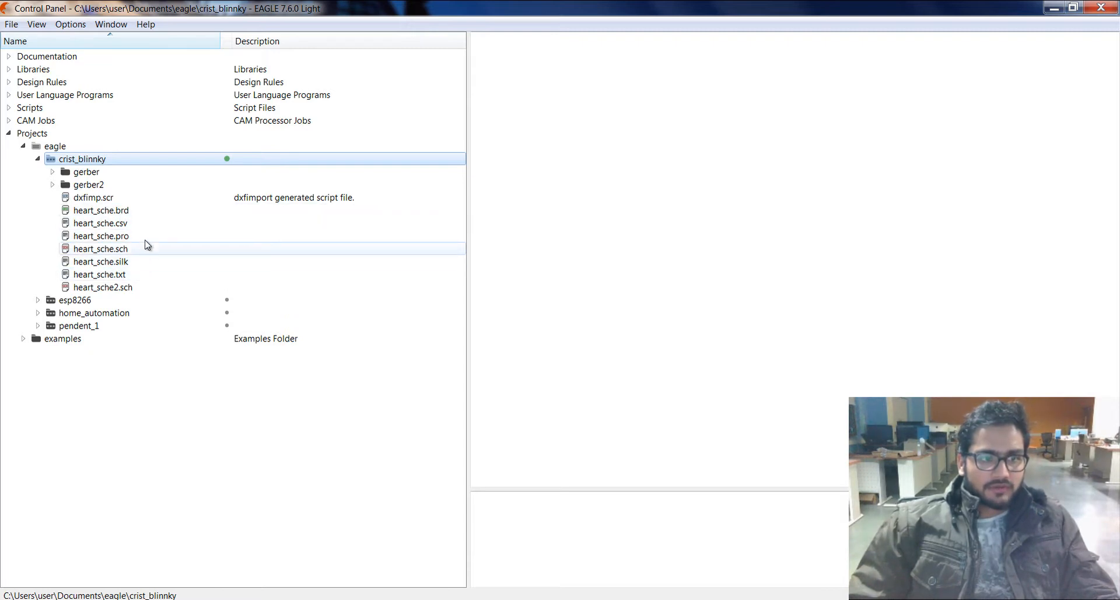
double_click(146, 211)
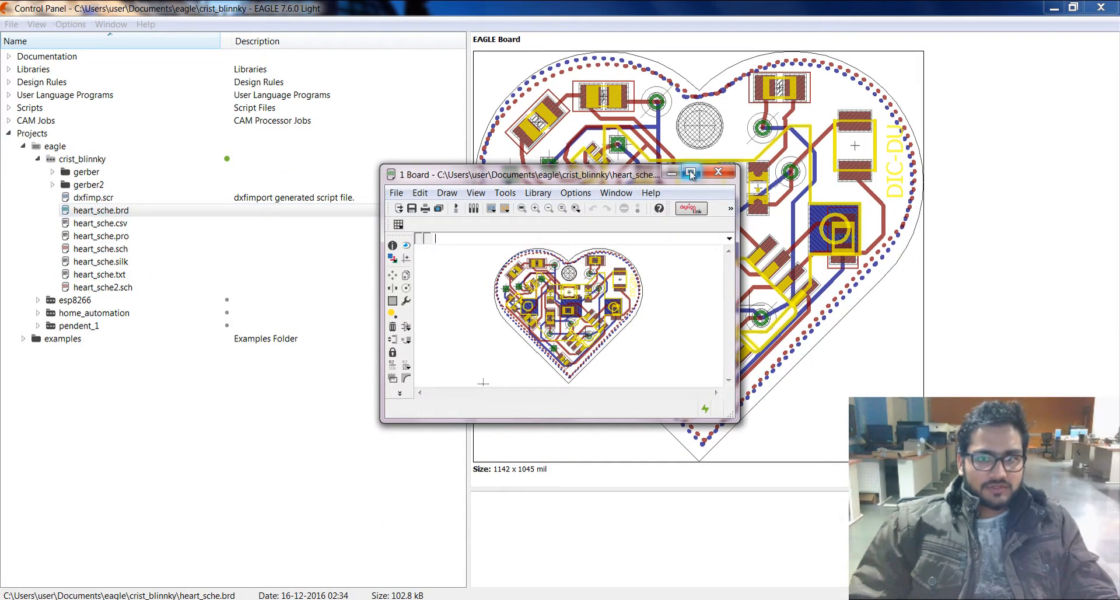
left_click(691, 172)
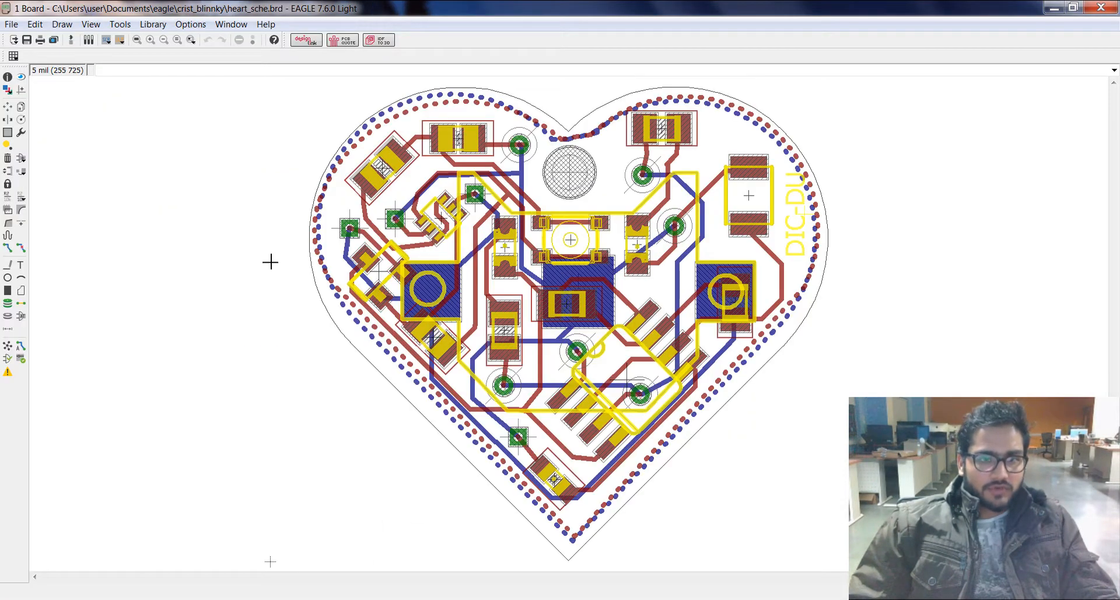
Step: Run Ratsnest on the heart-shaped board, inspect the filled copper areas, and close the board
left_click(6, 349)
scroll(580, 244, "down", 2)
scroll(579, 244, "up", 4)
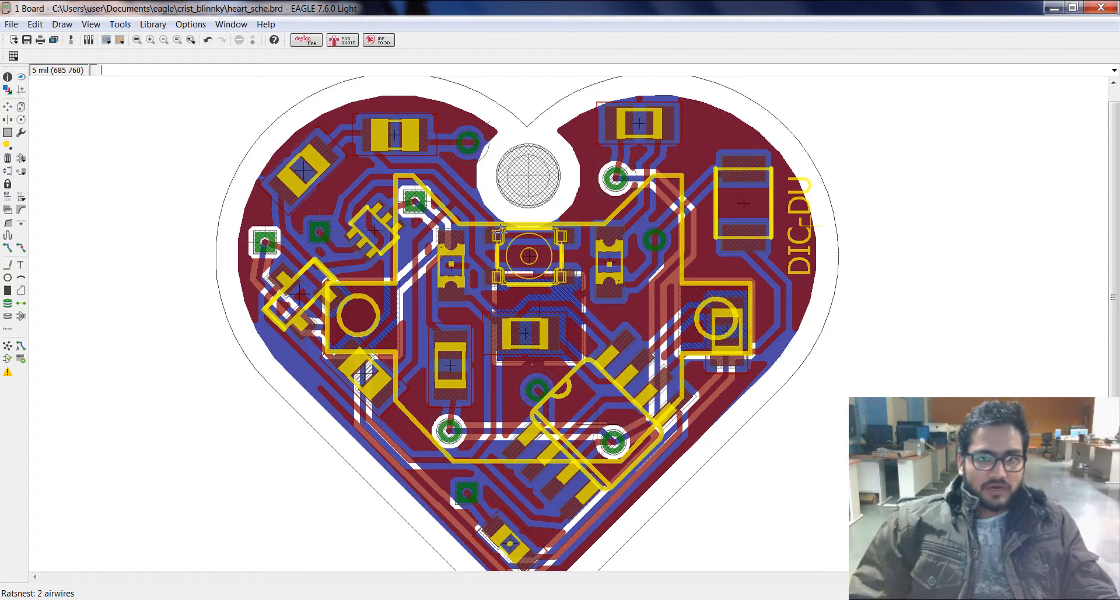
scroll(523, 343, "down", 3)
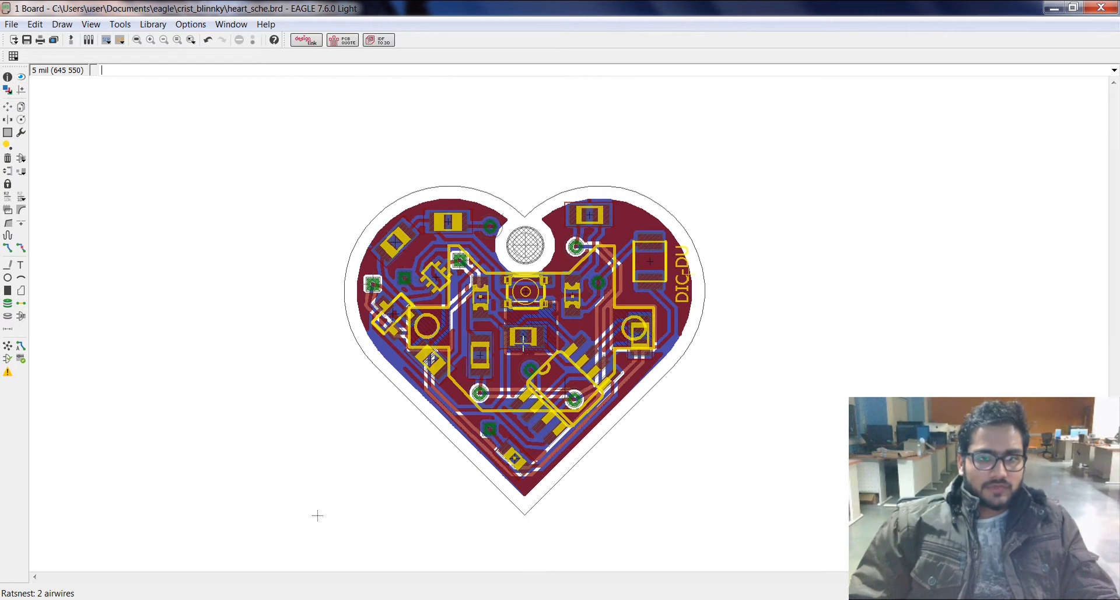
scroll(523, 343, "up", 2)
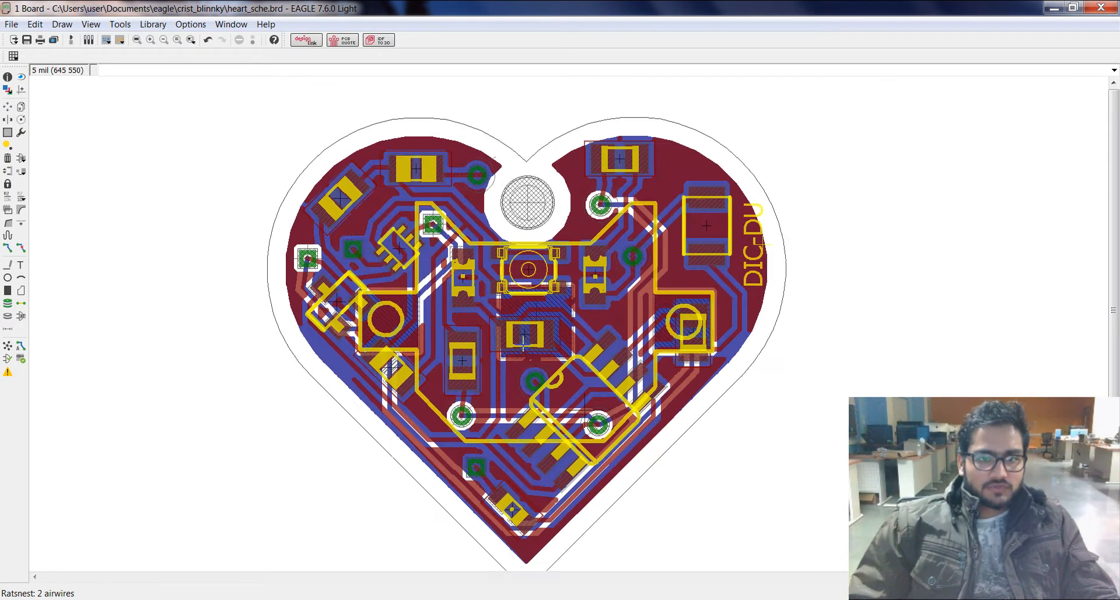
left_click(1102, 8)
left_click(1020, 100)
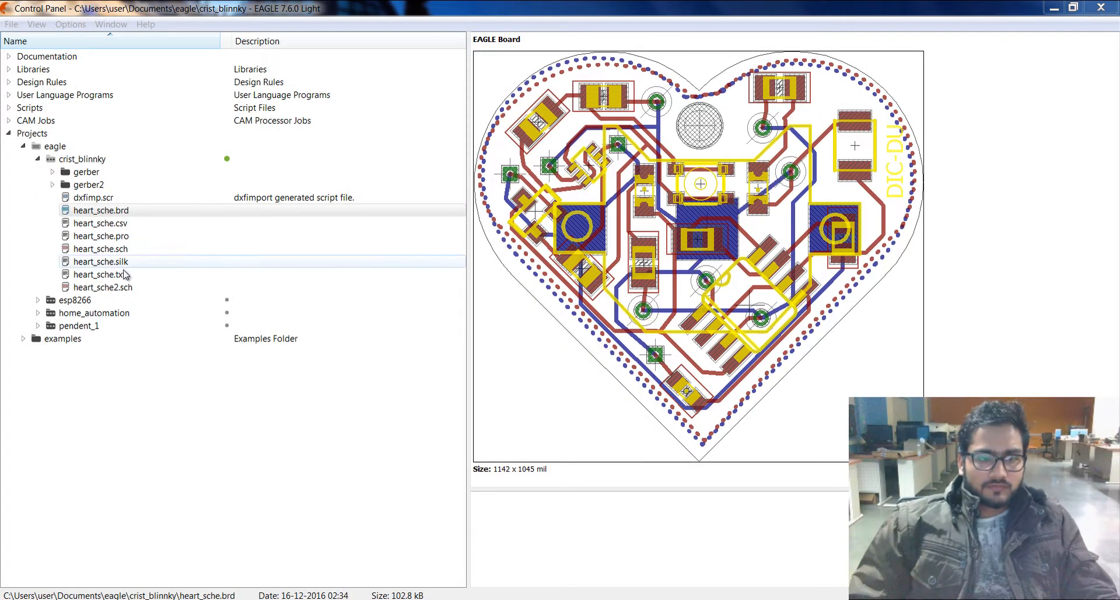
Step: Close the crist_blinnky project and create a new project named pendent2 in the eagle folder
left_click(227, 159)
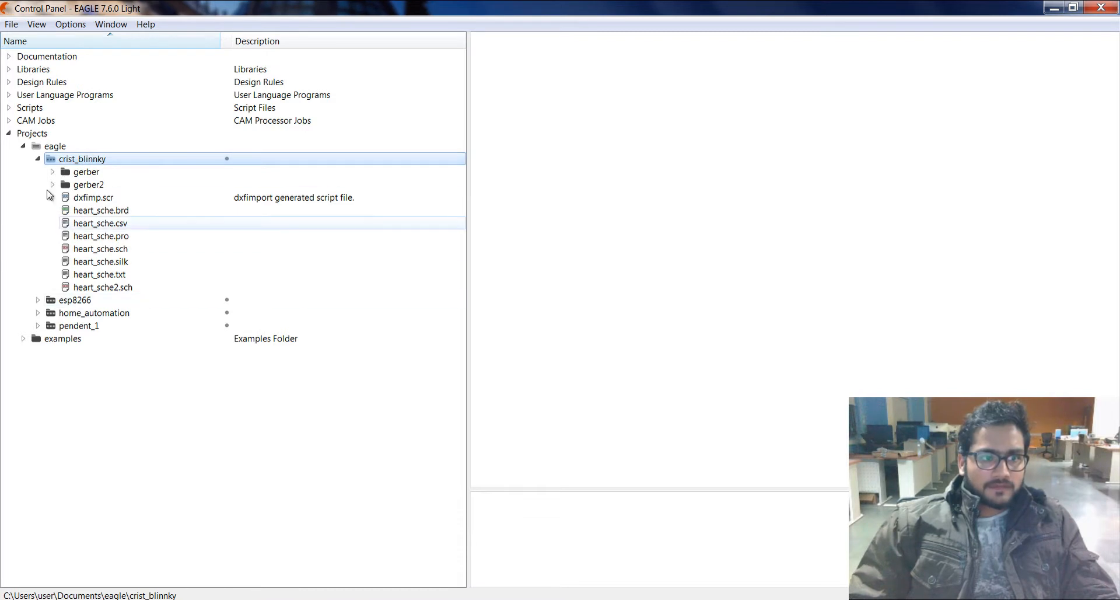
left_click(48, 147)
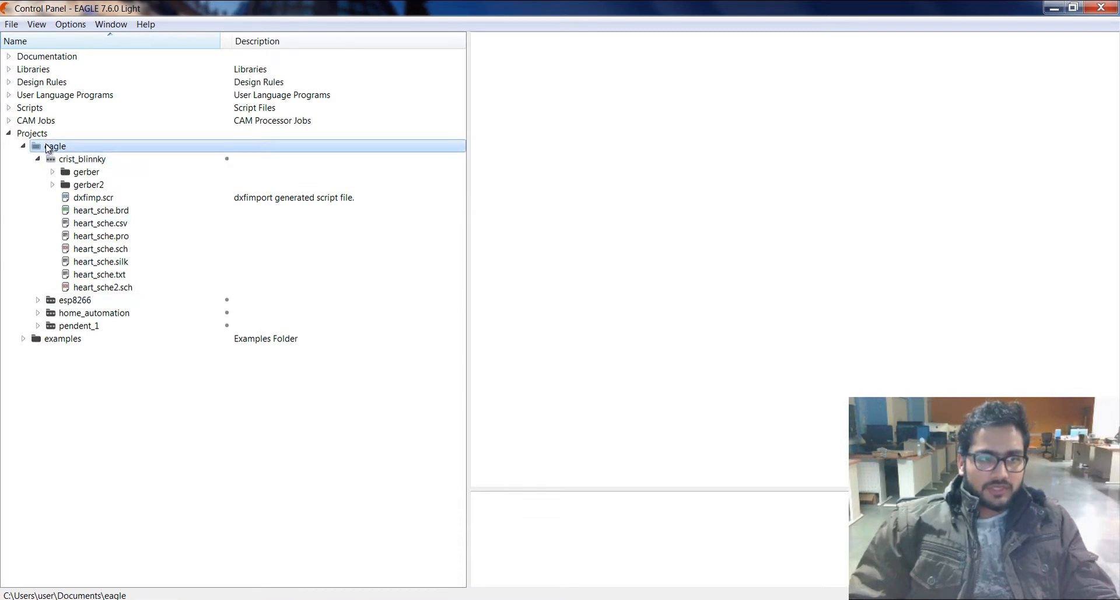
right_click(48, 147)
left_click(88, 166)
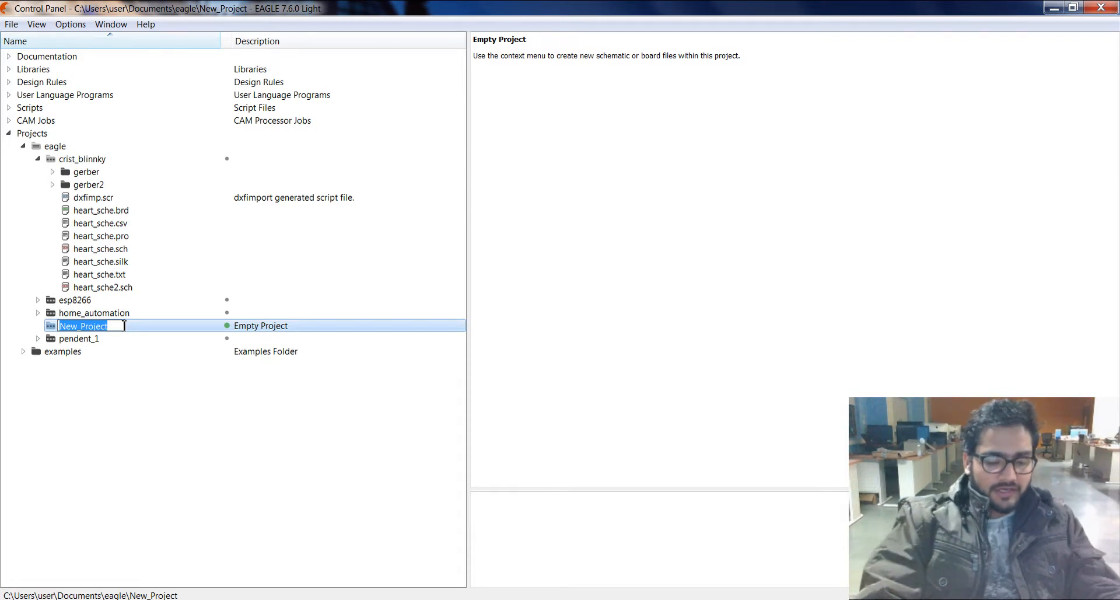
type("pendent2")
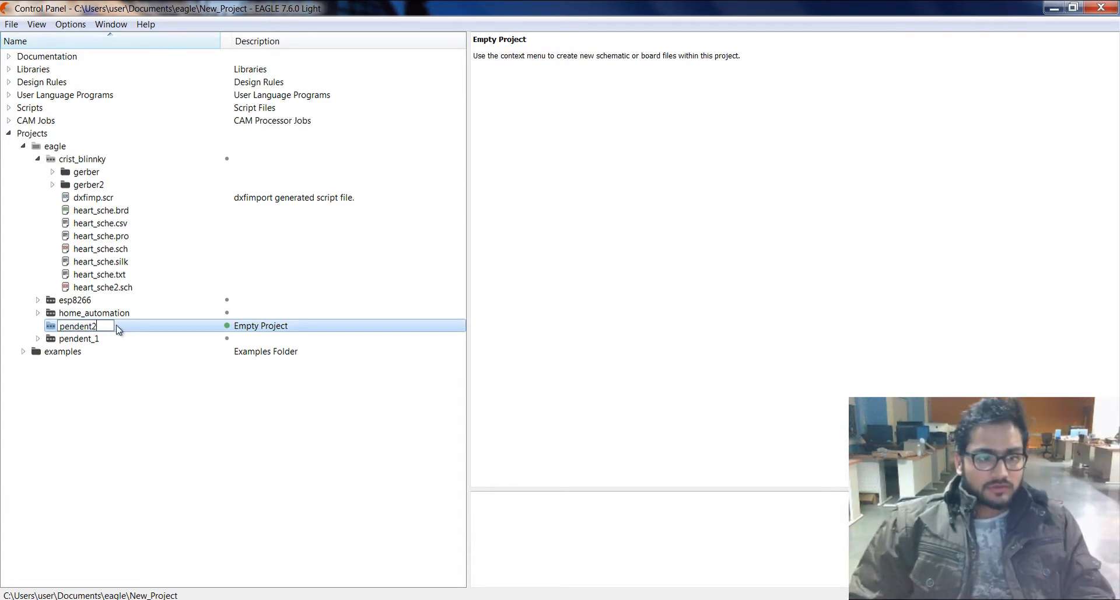
key("Return")
Step: Create a new schematic in the pendent2 project and maximize its window
right_click(124, 329)
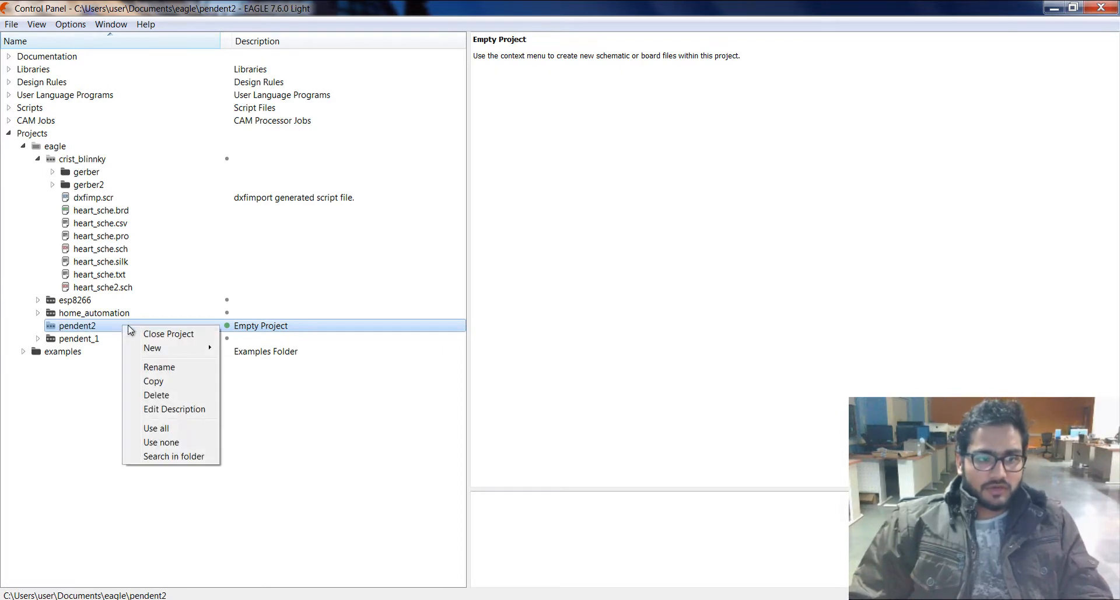
mouse_move(165, 350)
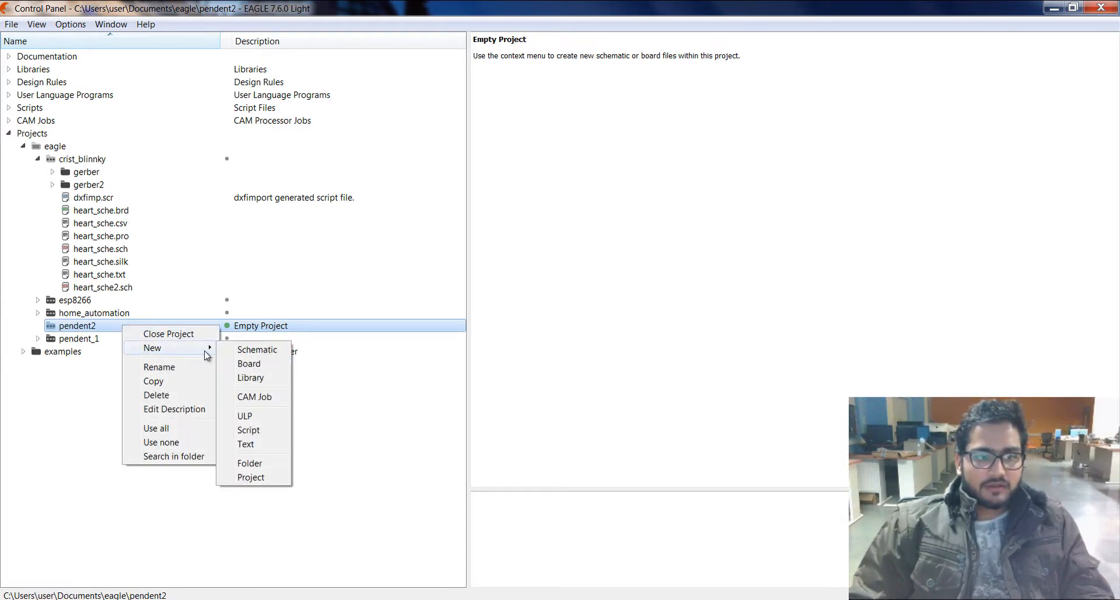
left_click(252, 348)
left_click(691, 172)
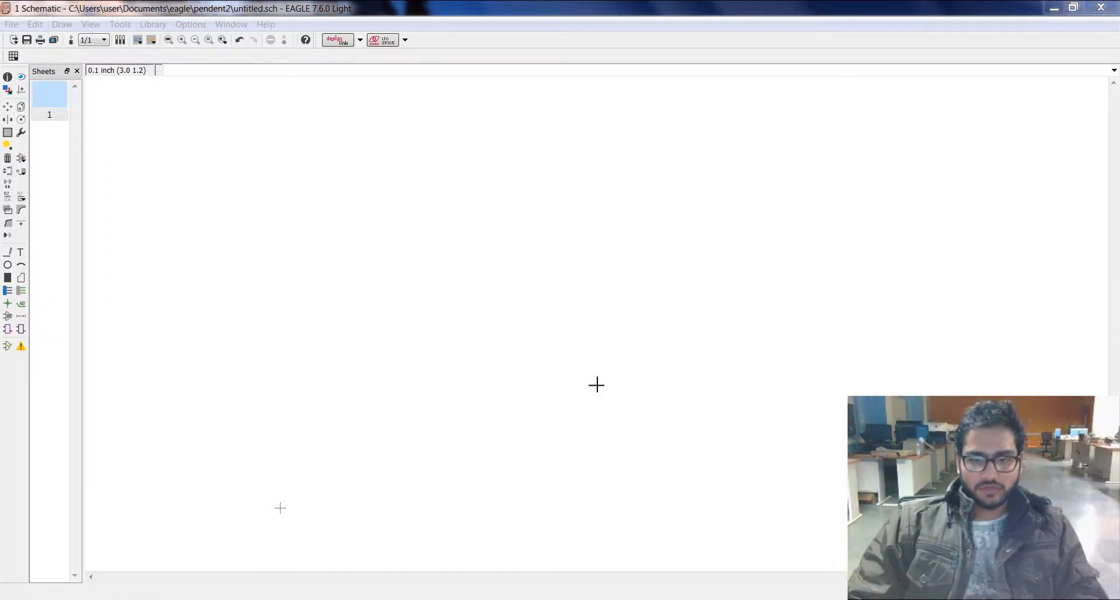
Step: Open the part library for adding components and compare the 4000D and 4000N packages in the 40xx library
left_click(21, 157)
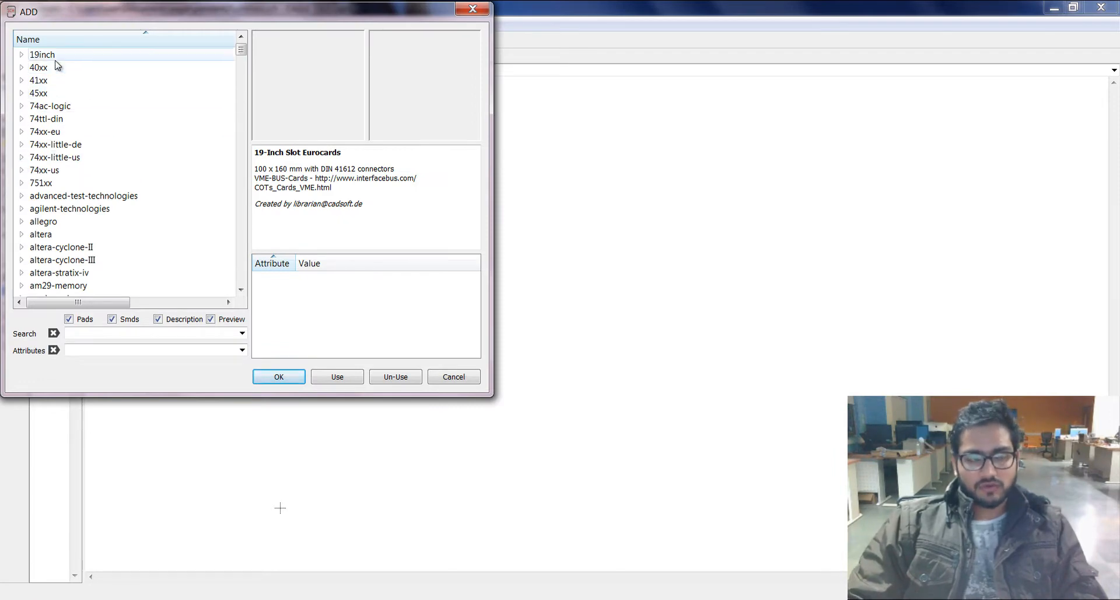
left_click(22, 68)
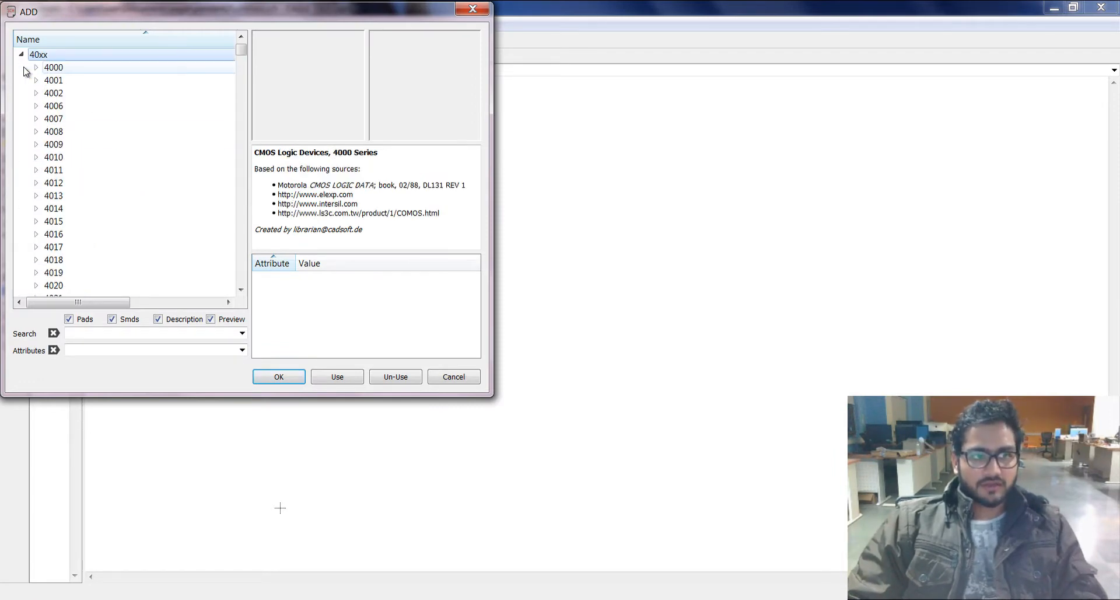
left_click(35, 67)
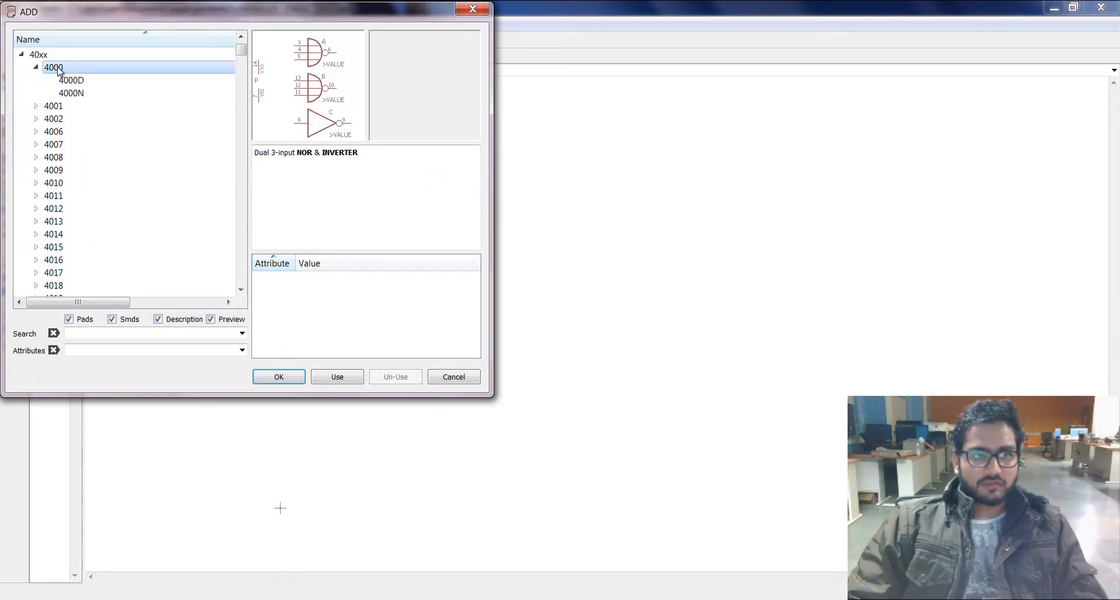
left_click(113, 80)
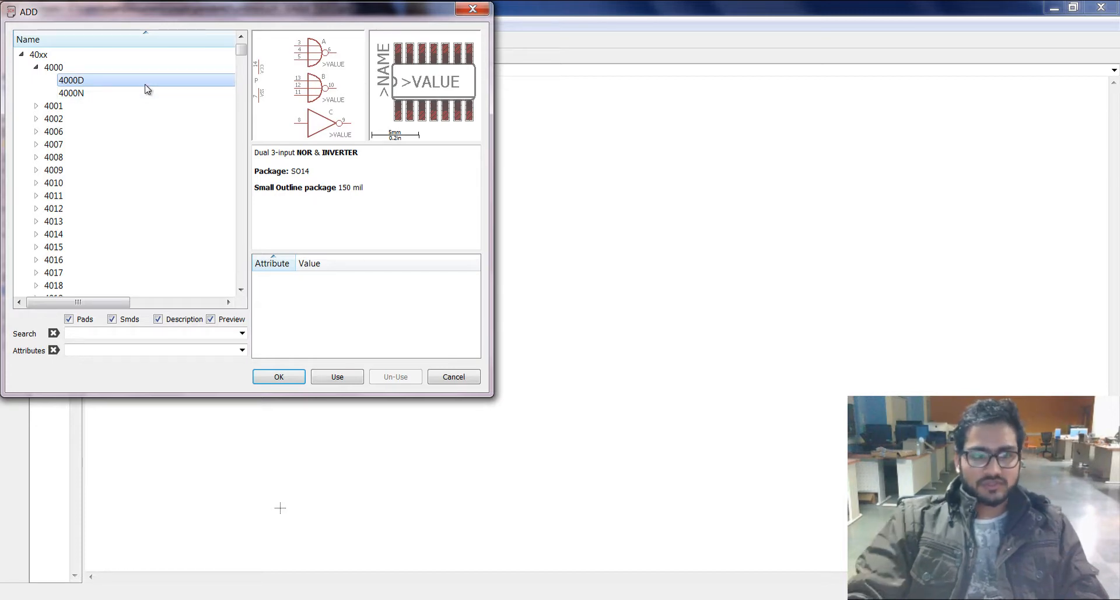
key("Down")
key("Up")
key("Down")
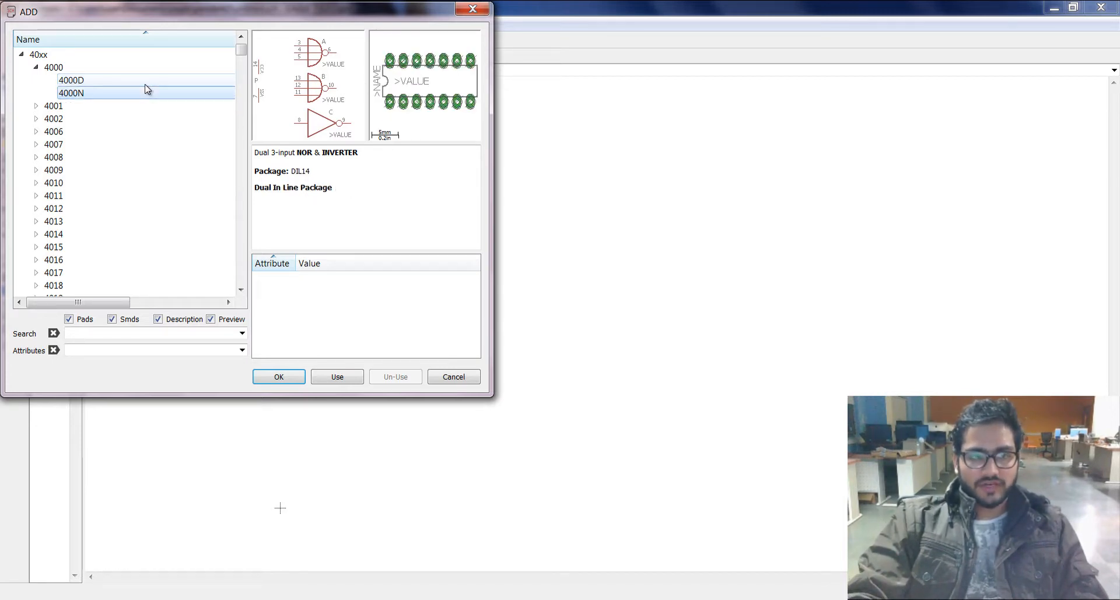
key("Up")
key("Down")
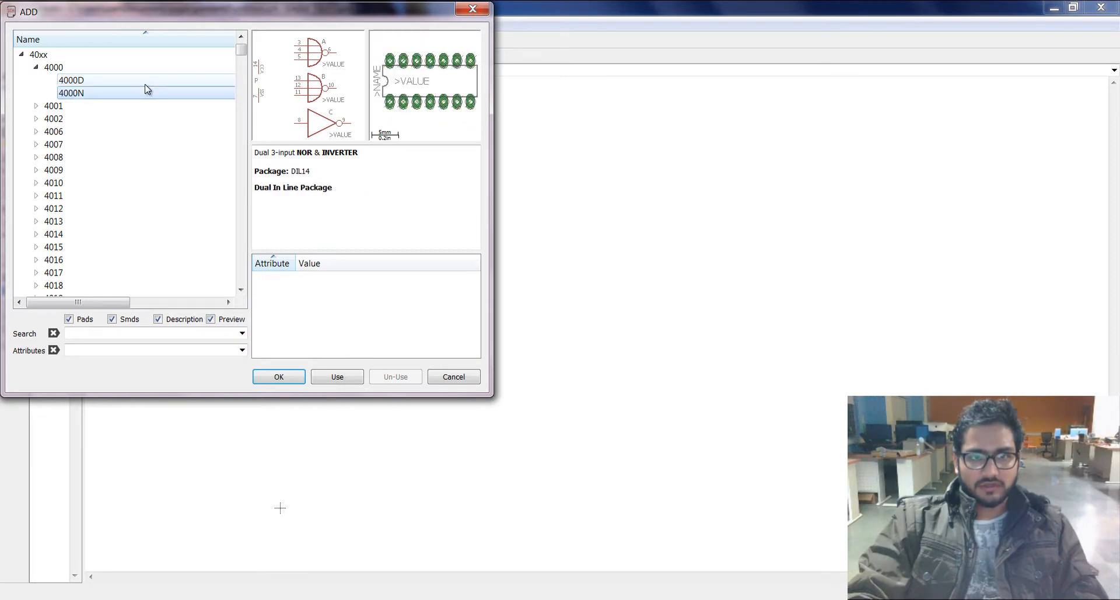
key("Up")
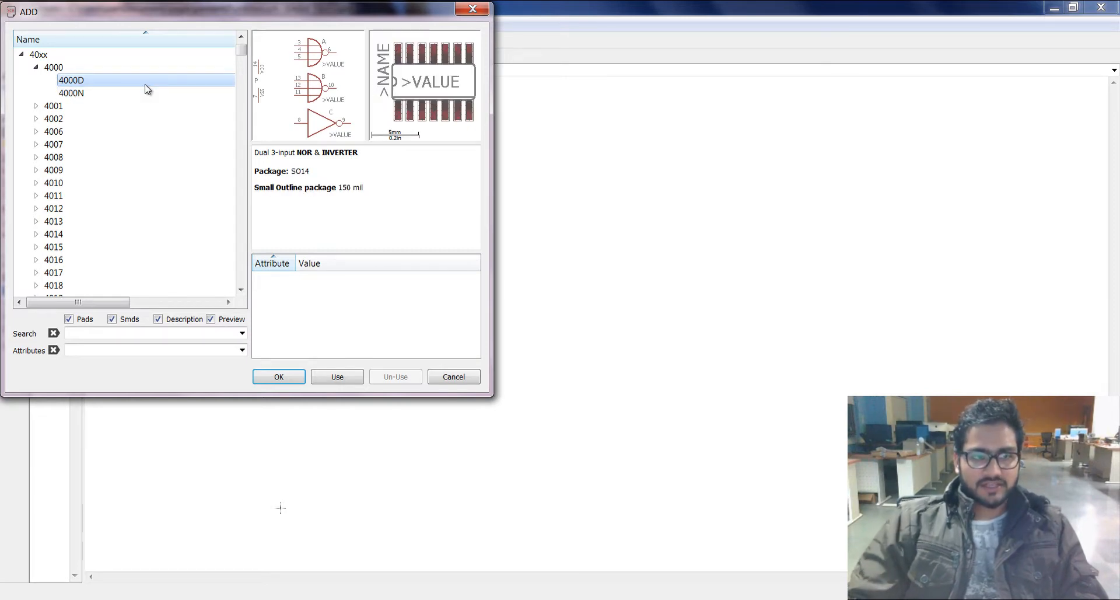
left_click(21, 54)
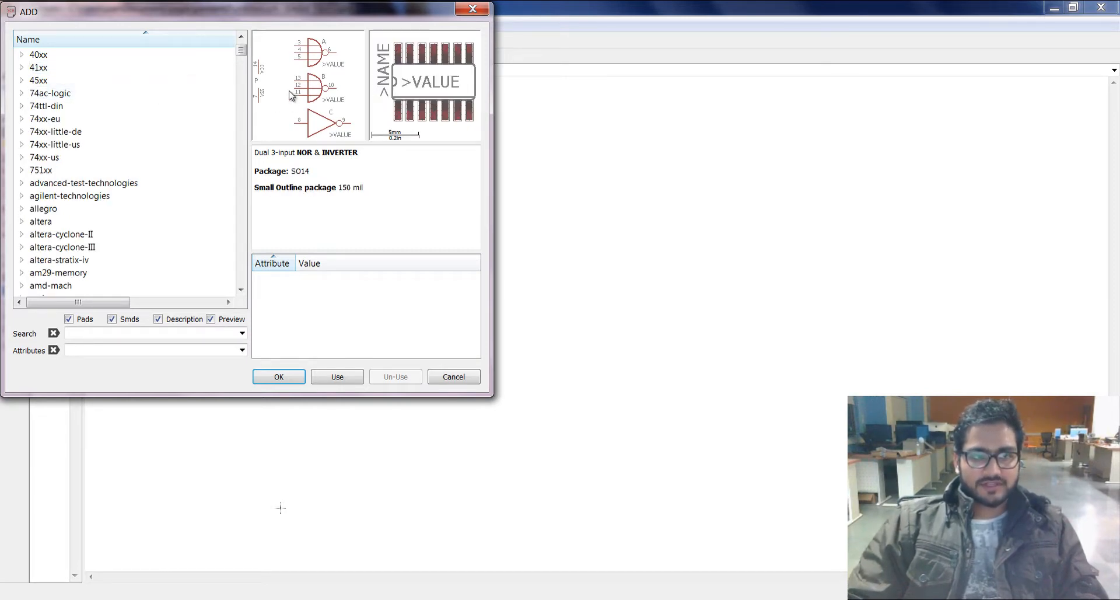
Step: Browse the alphabetical list of part libraries from the beginning down to the opto-vishay library
left_click_drag(243, 50, 244, 50)
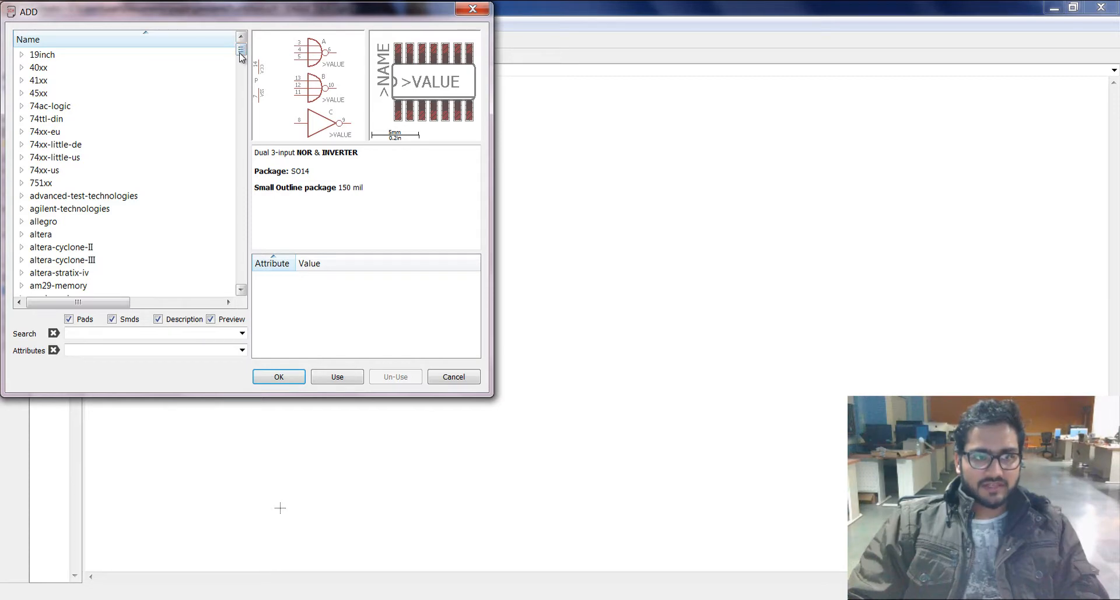
left_click_drag(244, 54, 243, 61)
left_click(100, 144)
scroll(120, 245, "down", 3)
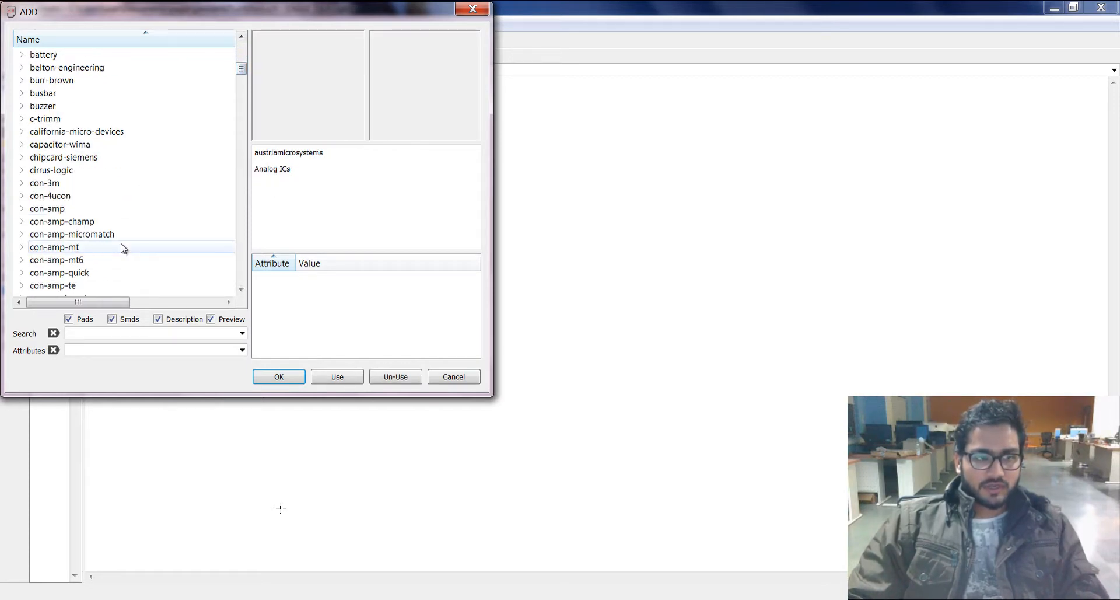
scroll(212, 100, "up", 3)
left_click_drag(242, 65, 243, 217)
left_click(198, 213)
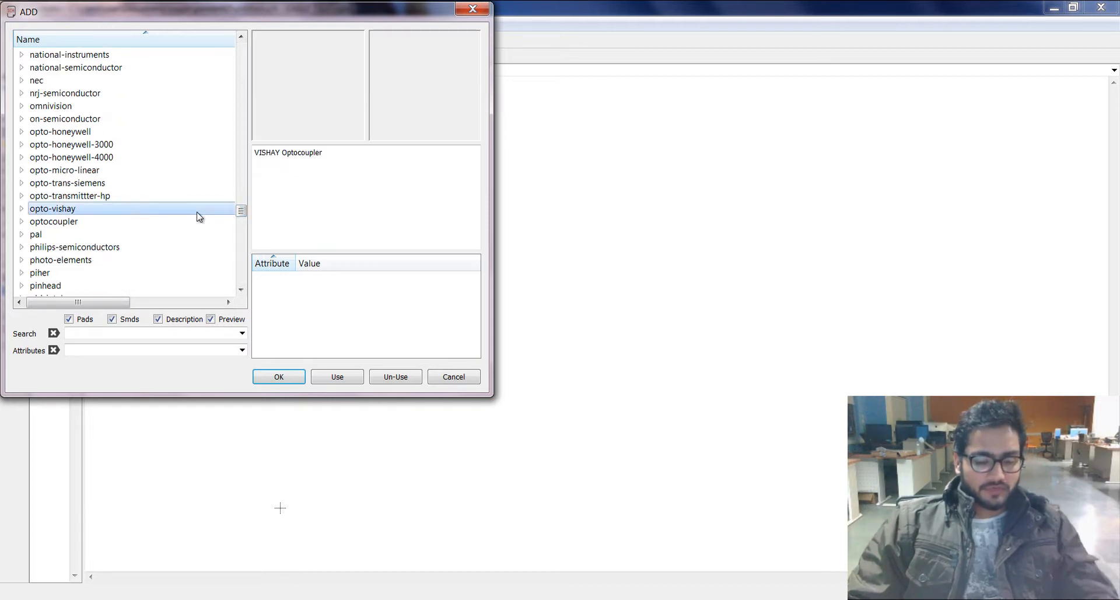
Step: Find the linear library in the part list and expand its *555 timer entry
key("l")
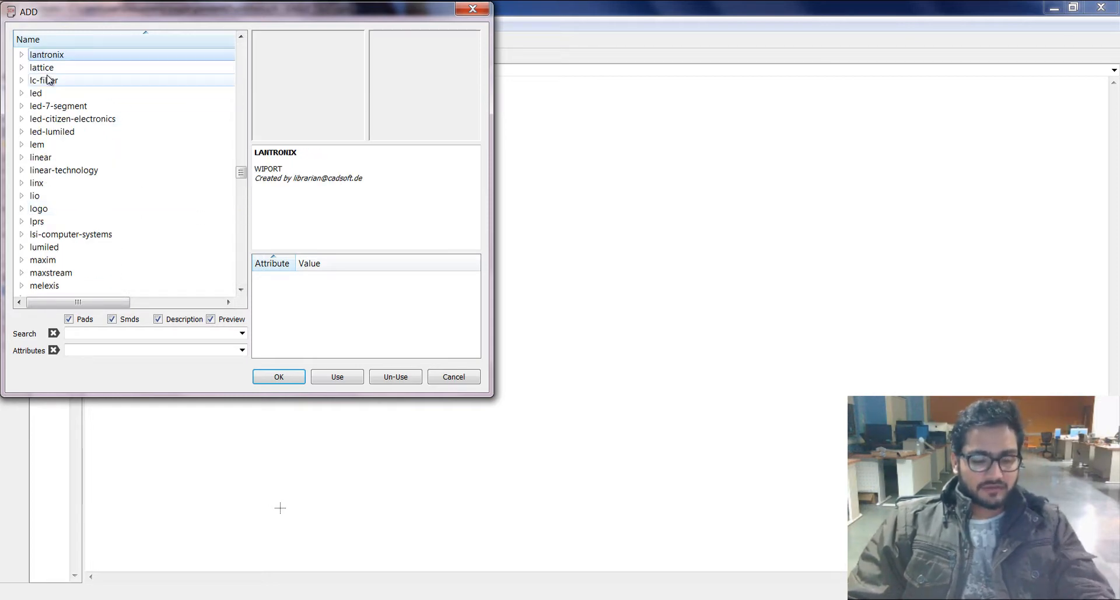
key("l")
key("l")
key("l")
key("l")
key("l")
key("l")
key("l")
key("l")
key("l")
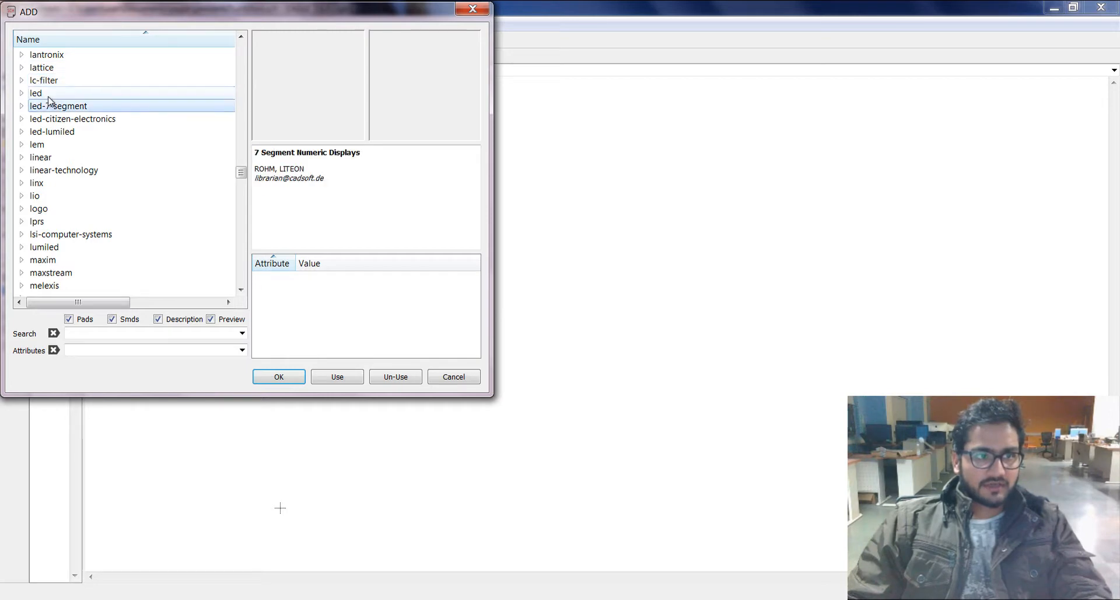
double_click(25, 158)
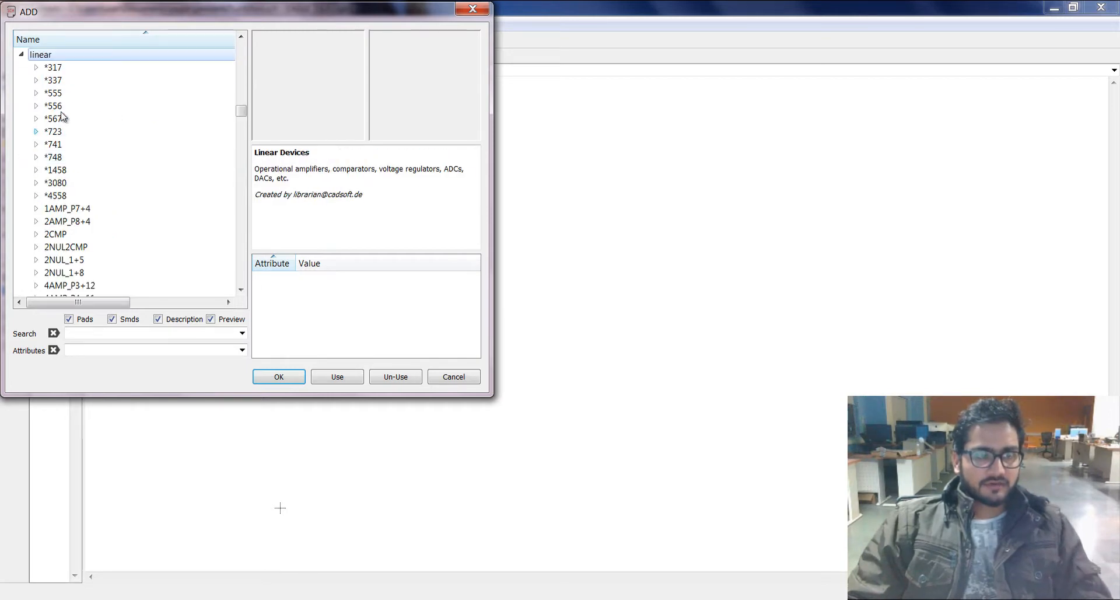
double_click(37, 93)
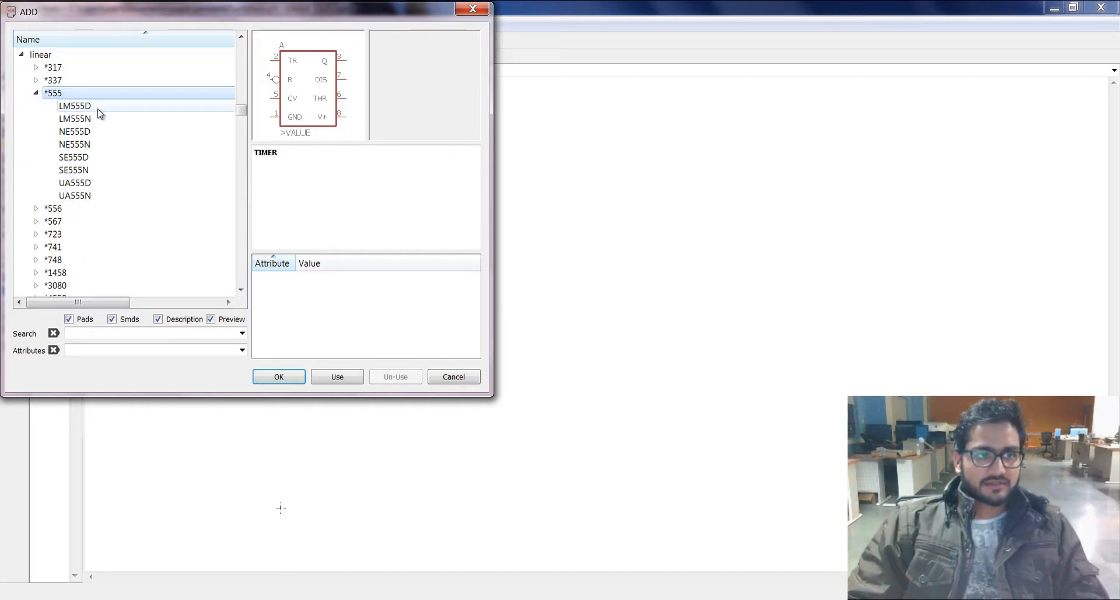
Step: Compare the symbols and packages of the 555 timer variants from LM555D through UA555D
left_click(92, 111)
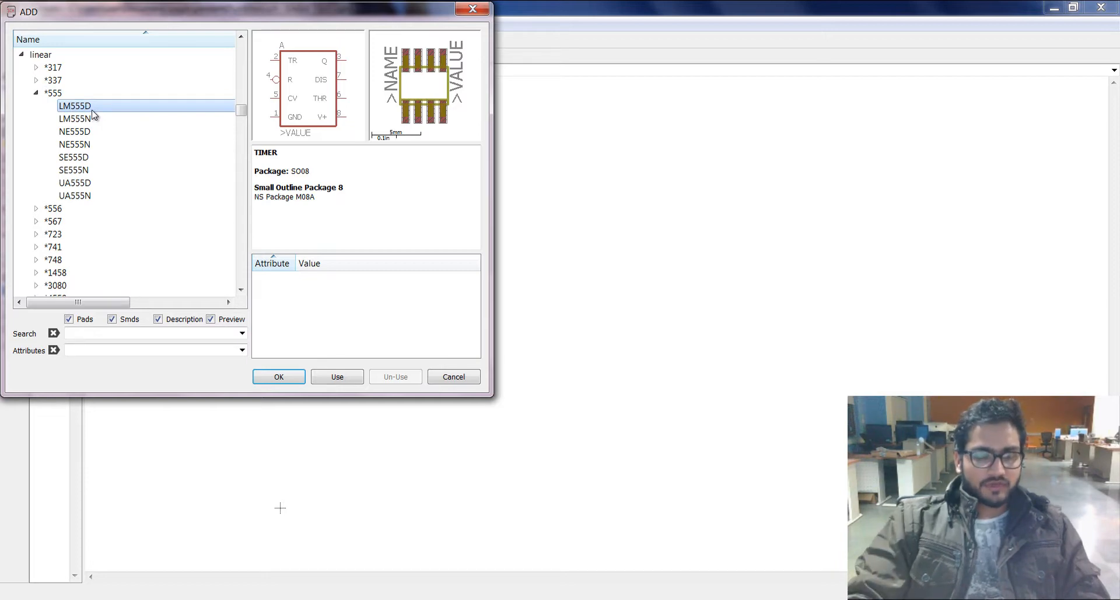
key("Down")
key("Down")
key("Down")
key("Down")
key("Down")
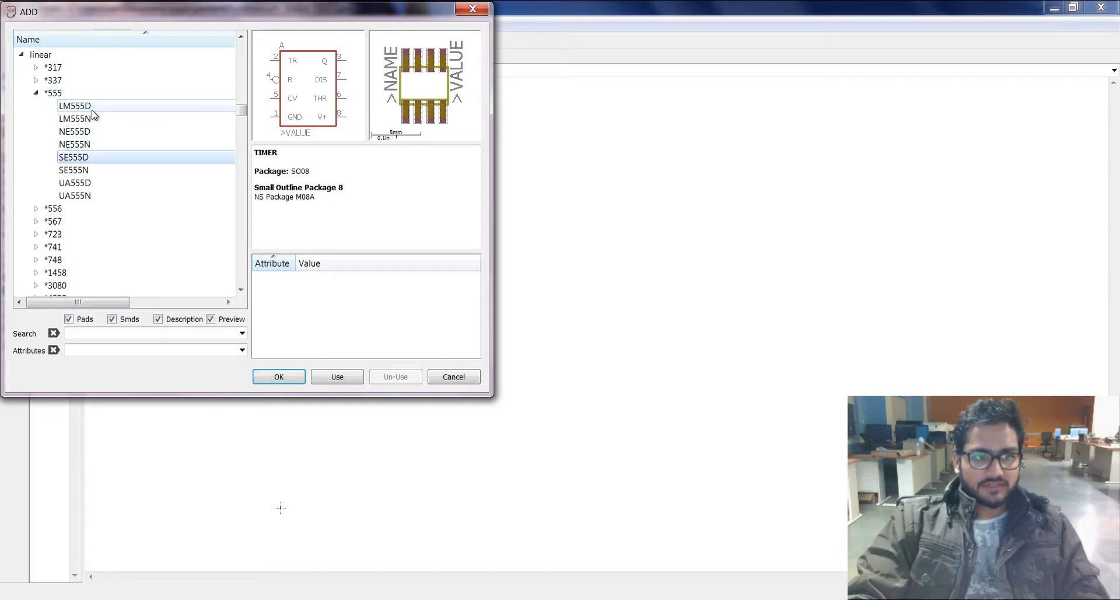
key("Up")
key("Up")
key("Up")
key("Down")
key("Down")
key("Down")
key("Down")
key("Down")
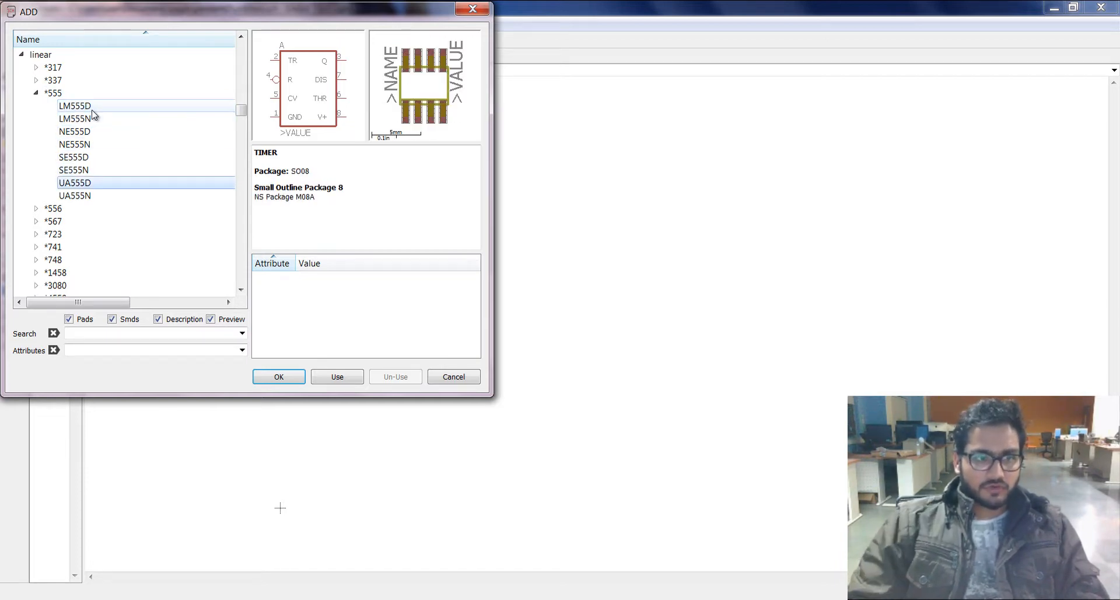
Step: Add nine UA555D timers to the schematic, five in an upper row and four below, and end the placement
double_click(100, 188)
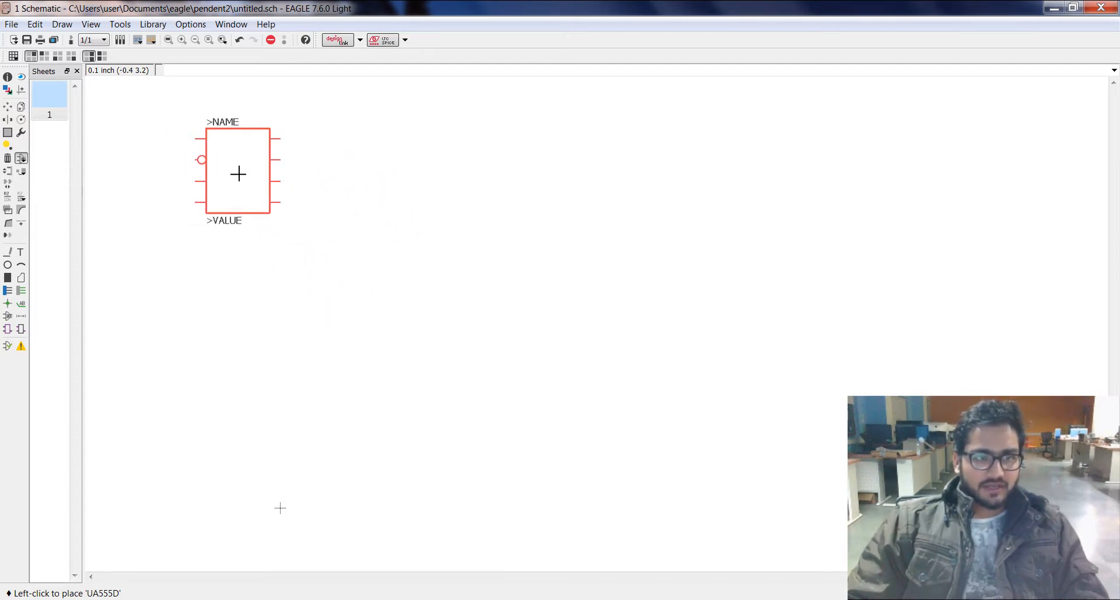
left_click(272, 171)
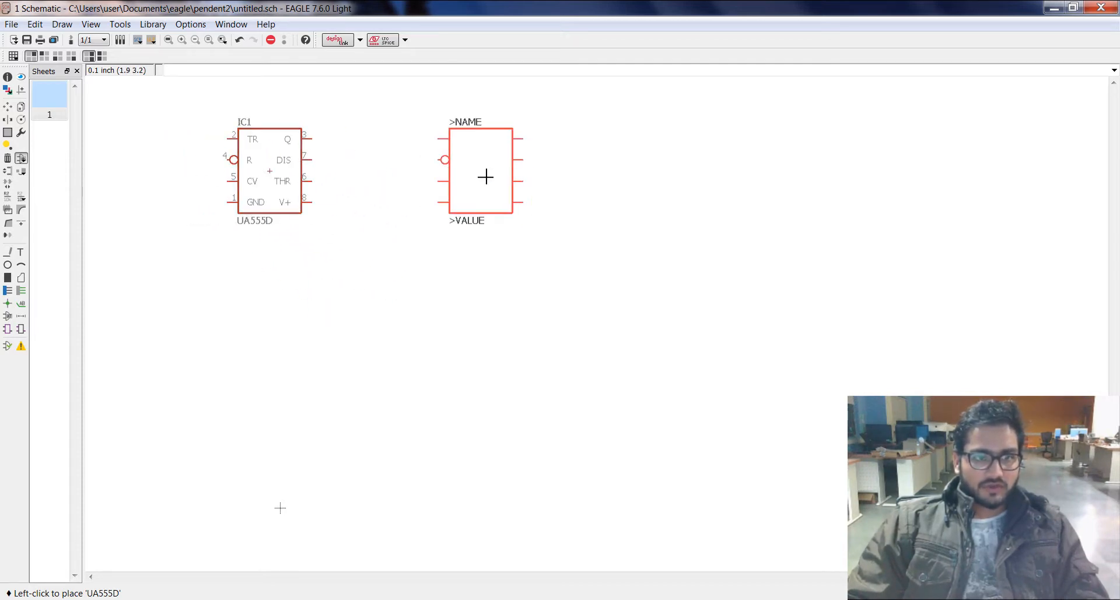
left_click(481, 171)
left_click(840, 171)
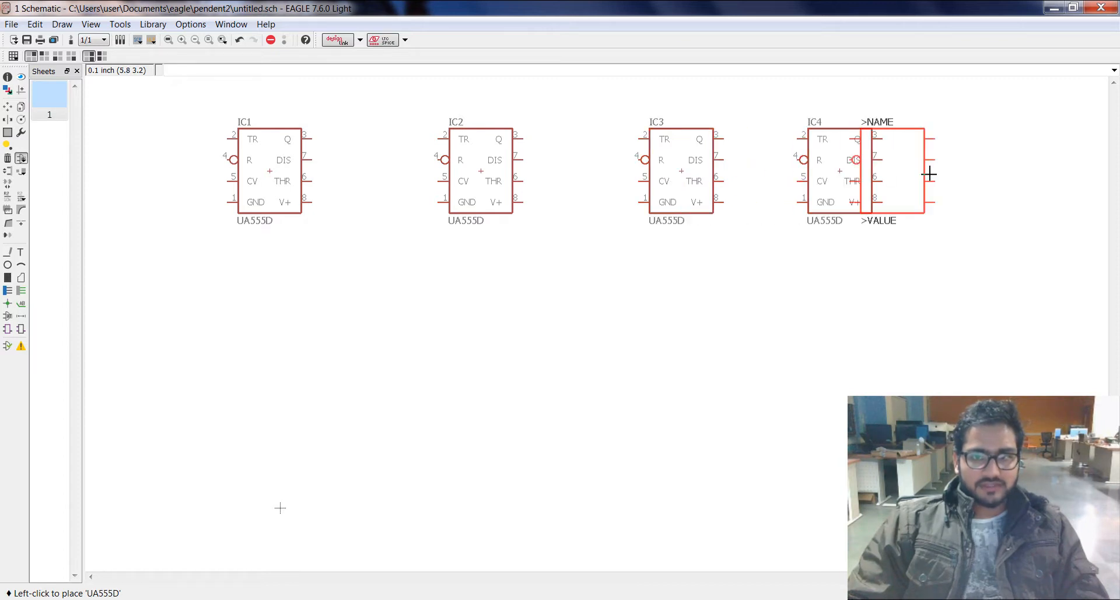
left_click(977, 171)
left_click(301, 340)
left_click(501, 318)
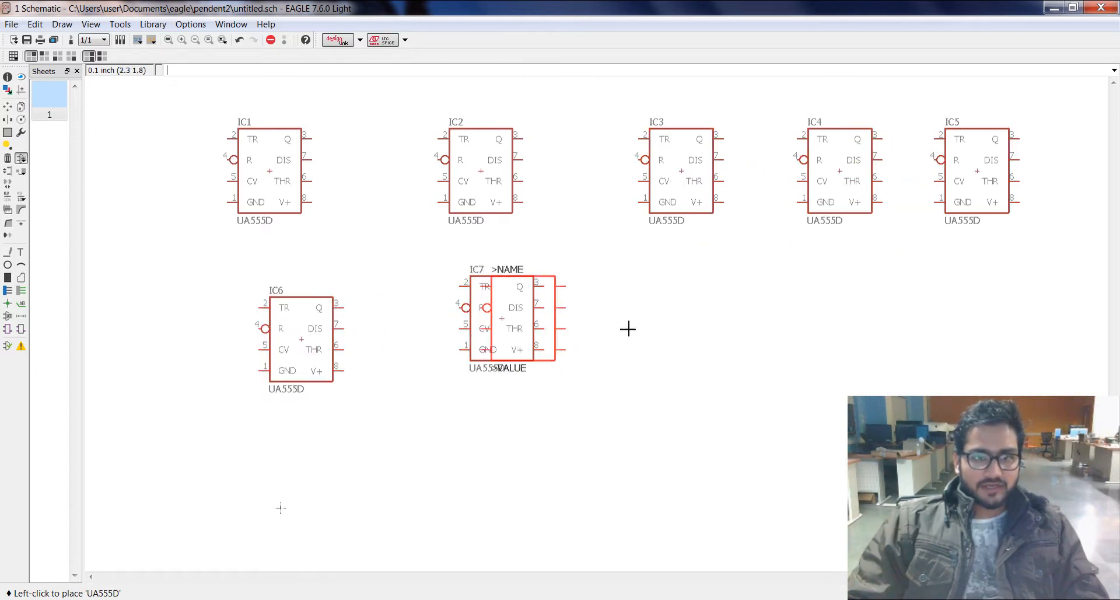
left_click(734, 318)
left_click(924, 318)
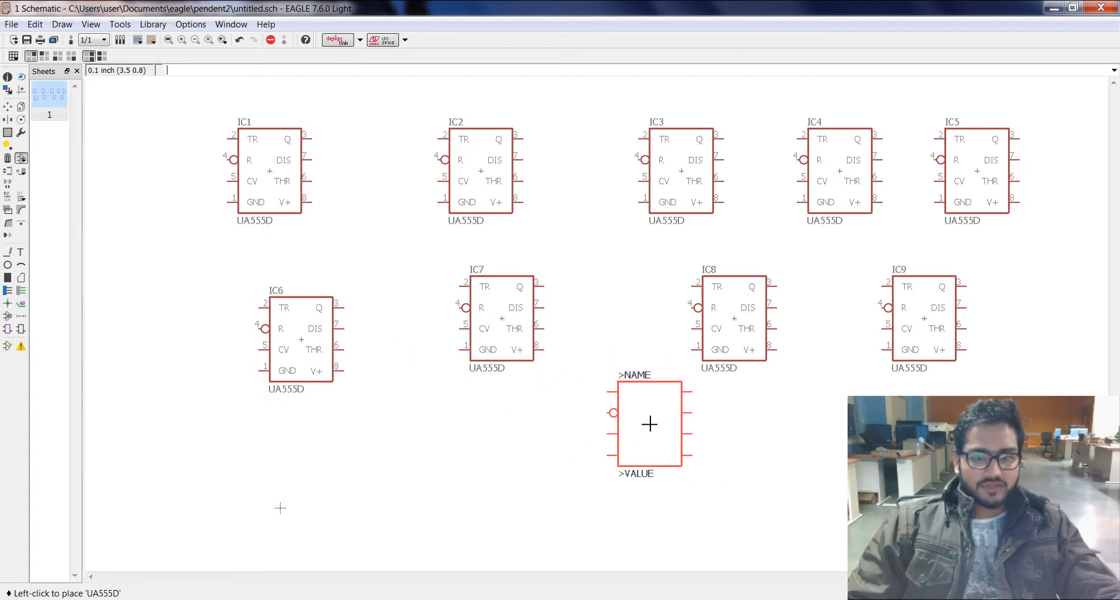
key("Escape")
key("Escape")
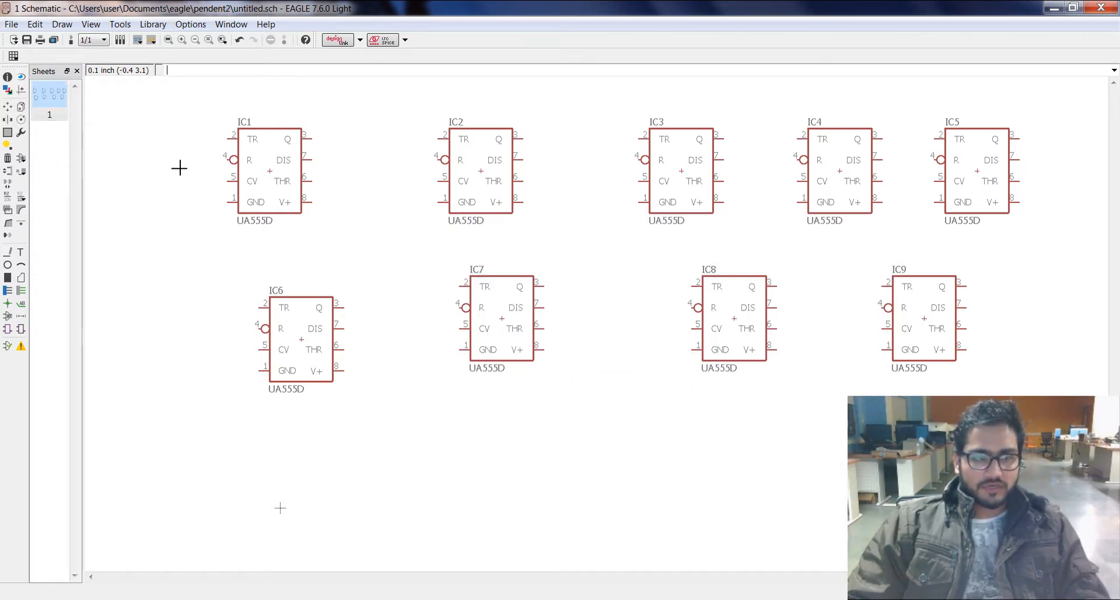
Step: Delete timers IC2 through IC9 from the schematic, keeping only IC1
left_click(7, 158)
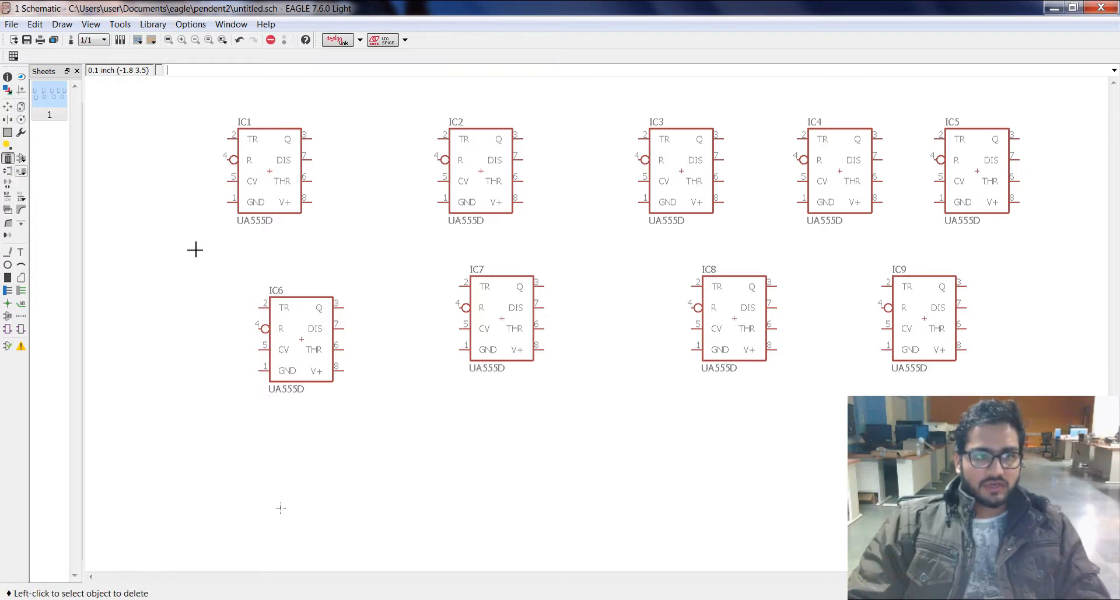
left_click(926, 320)
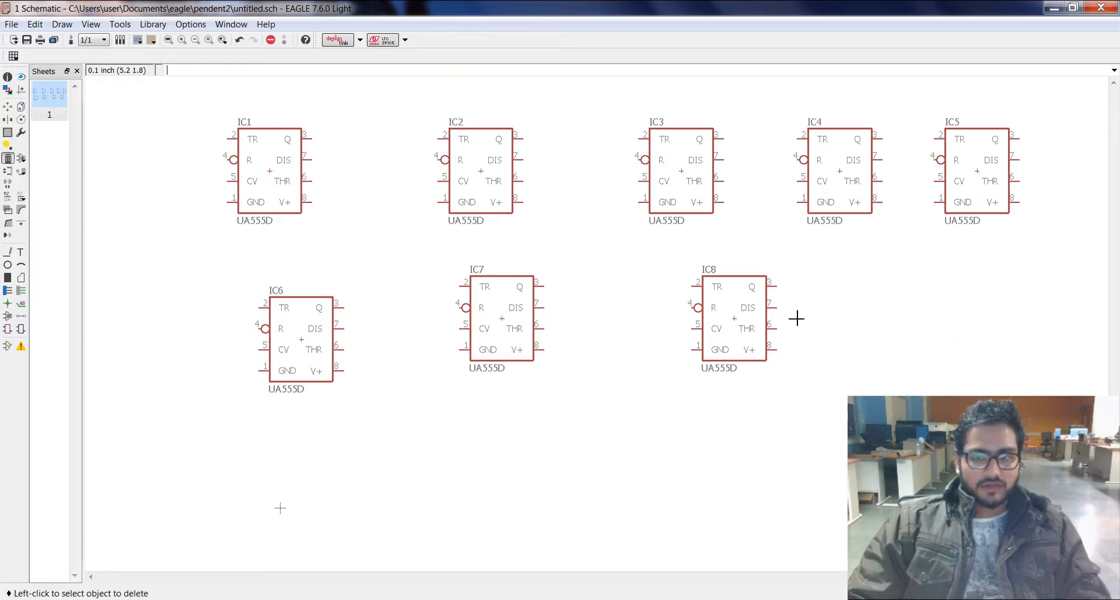
left_click(734, 319)
left_click(511, 320)
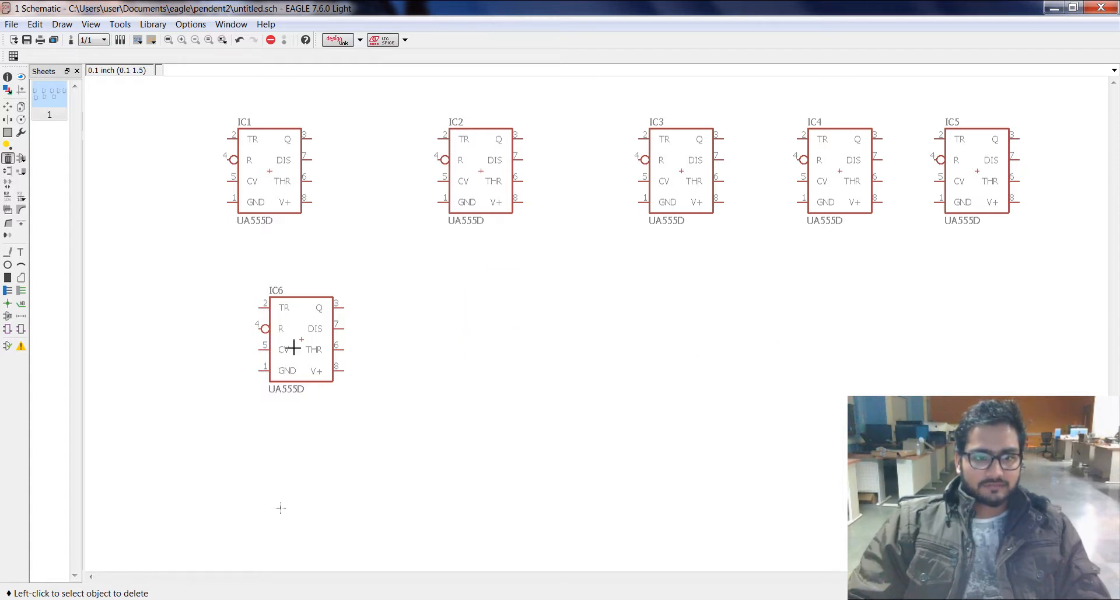
left_click(295, 345)
left_click(970, 168)
left_click(846, 172)
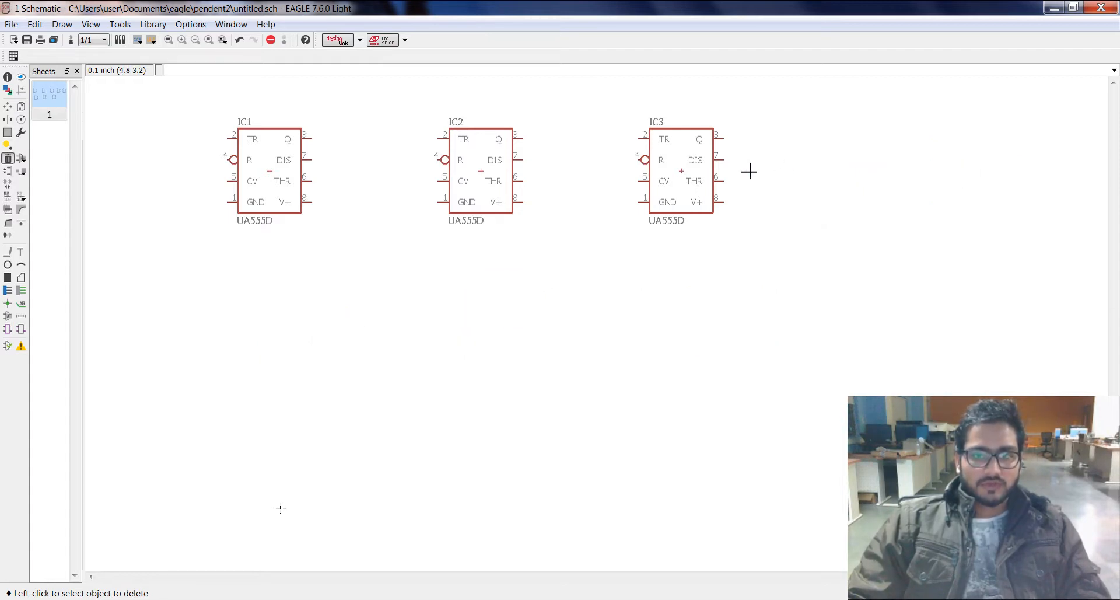
left_click(694, 171)
left_click(454, 173)
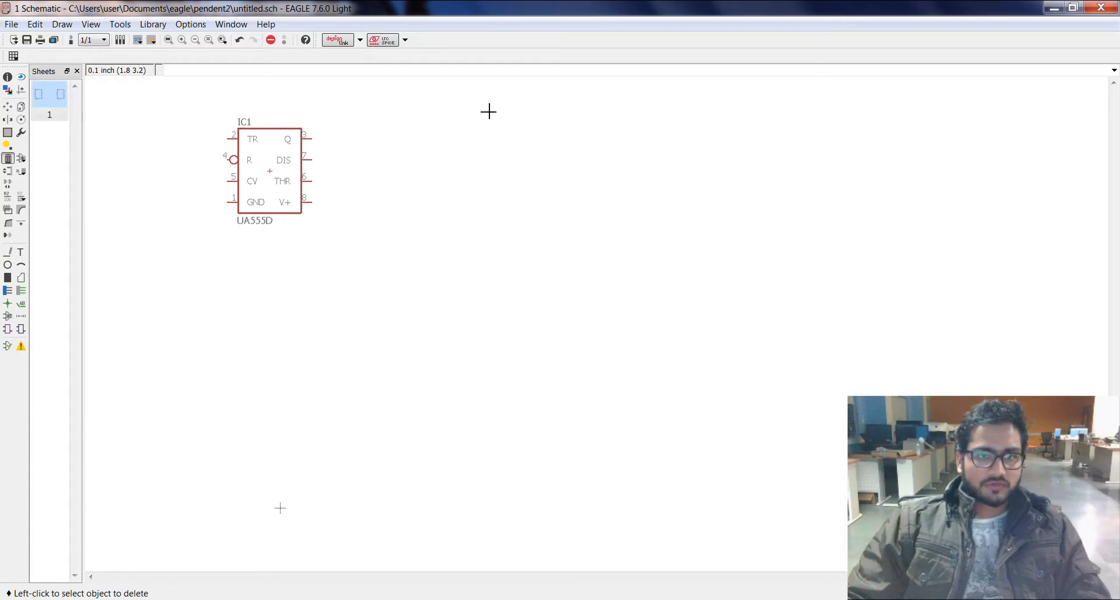
Step: Move timer IC1 from the sheet's upper-left area toward the middle of the sheet
left_click(7, 107)
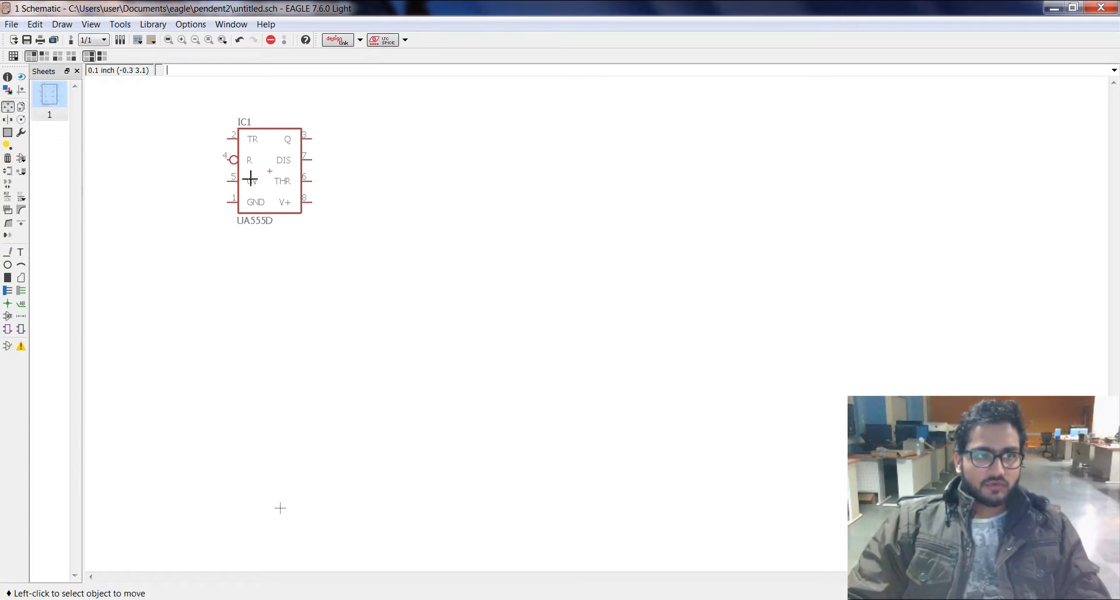
left_click(277, 168)
left_click(517, 274)
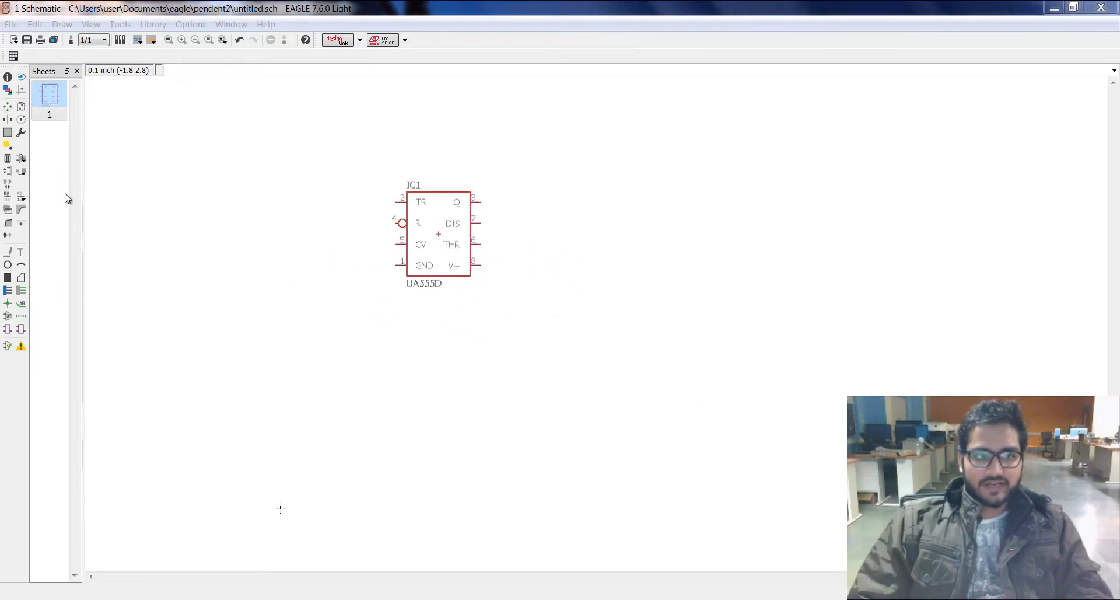
Step: Start adding a part and expand the R-US_ resistor entry in the rcl library
left_click(22, 158)
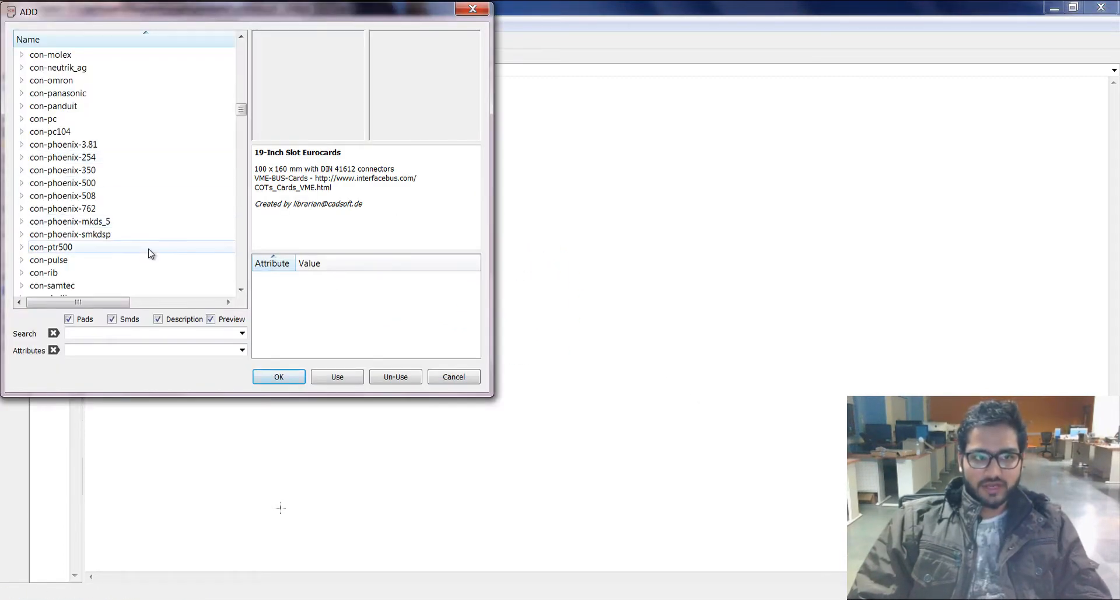
left_click(168, 183)
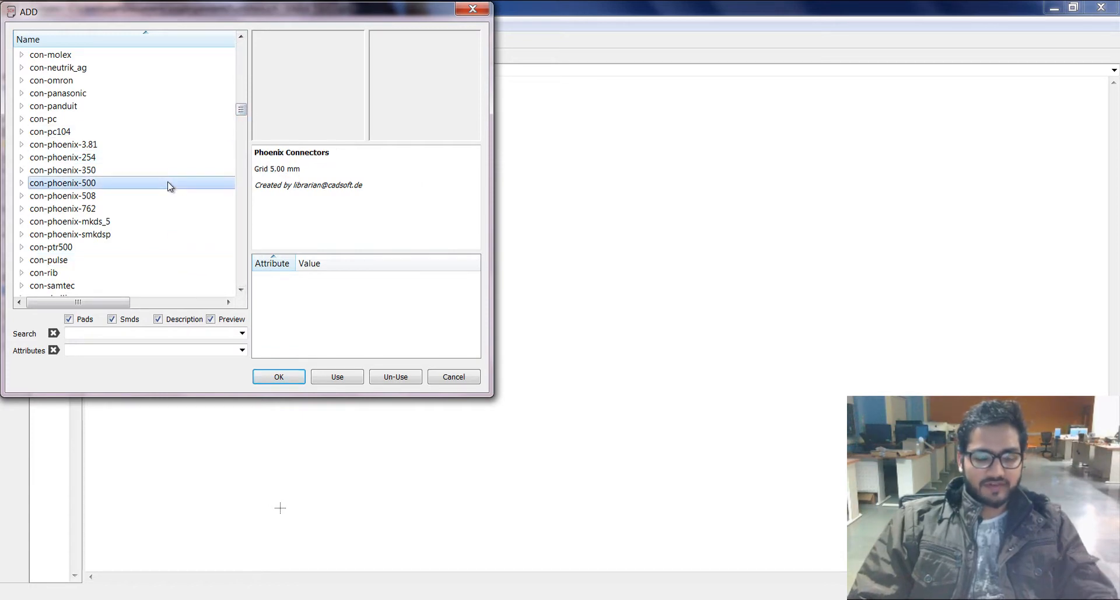
key("r")
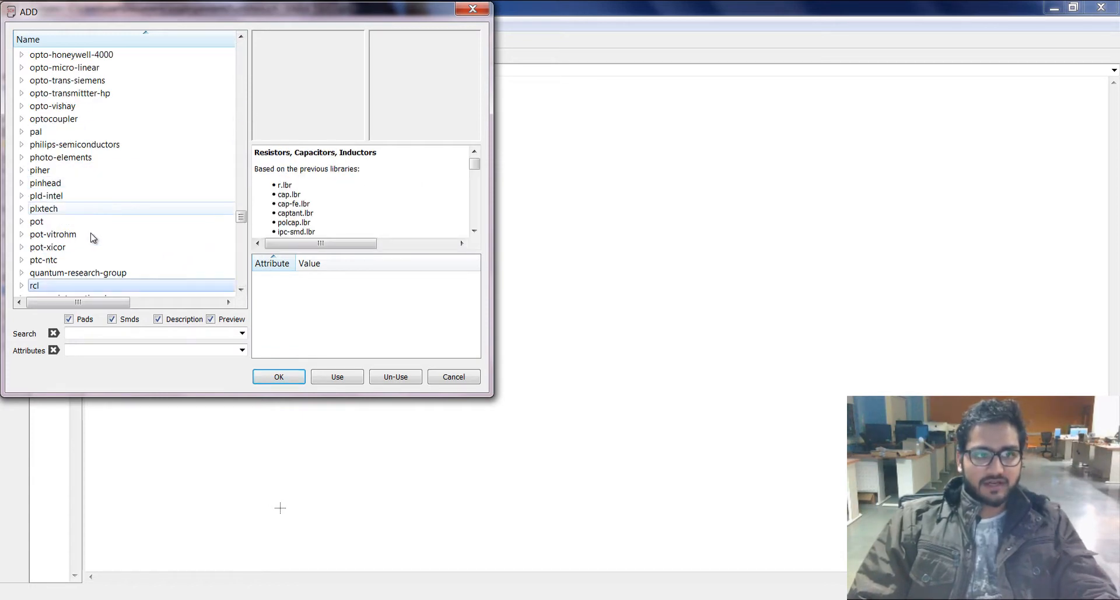
left_click(22, 286)
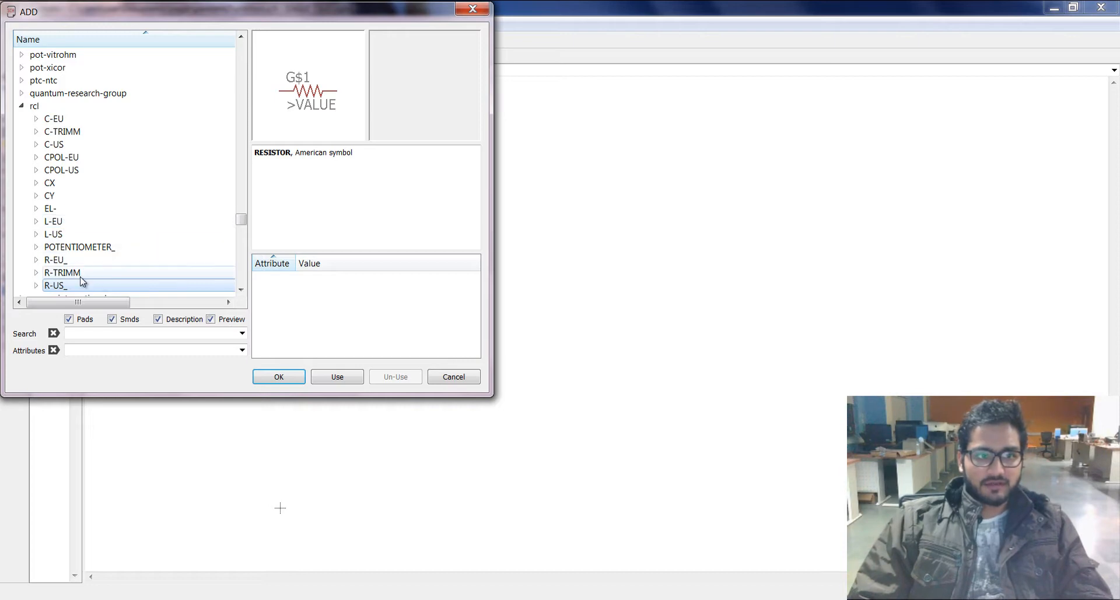
left_click(37, 285)
Step: Browse the R-US_ resistor variants from R-US_0207/7 through R-US_R1210W and examine their package previews
left_click(132, 133)
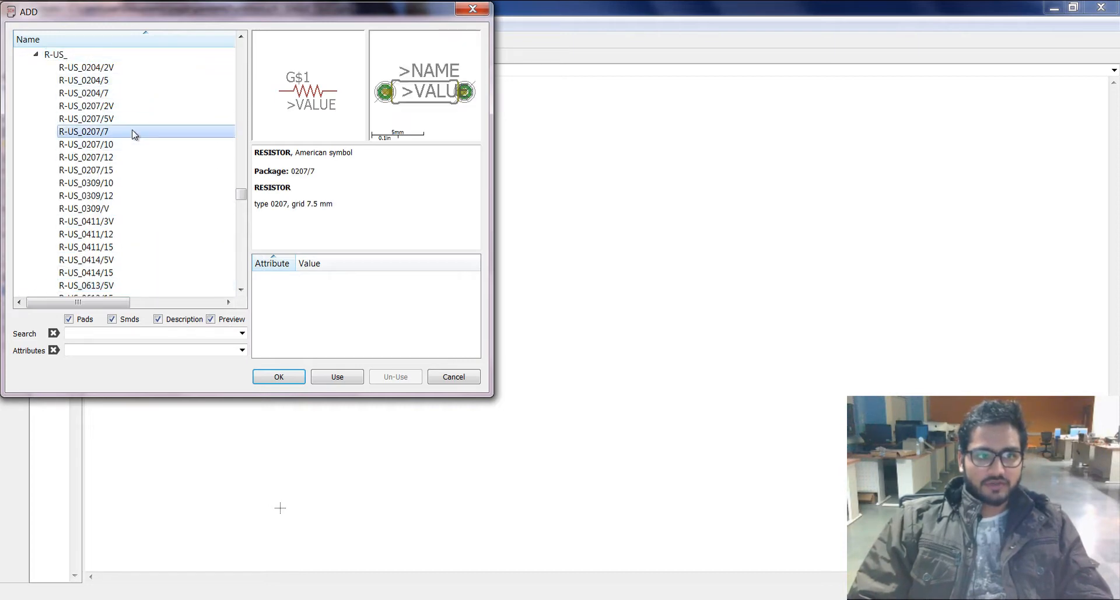
left_click(133, 143)
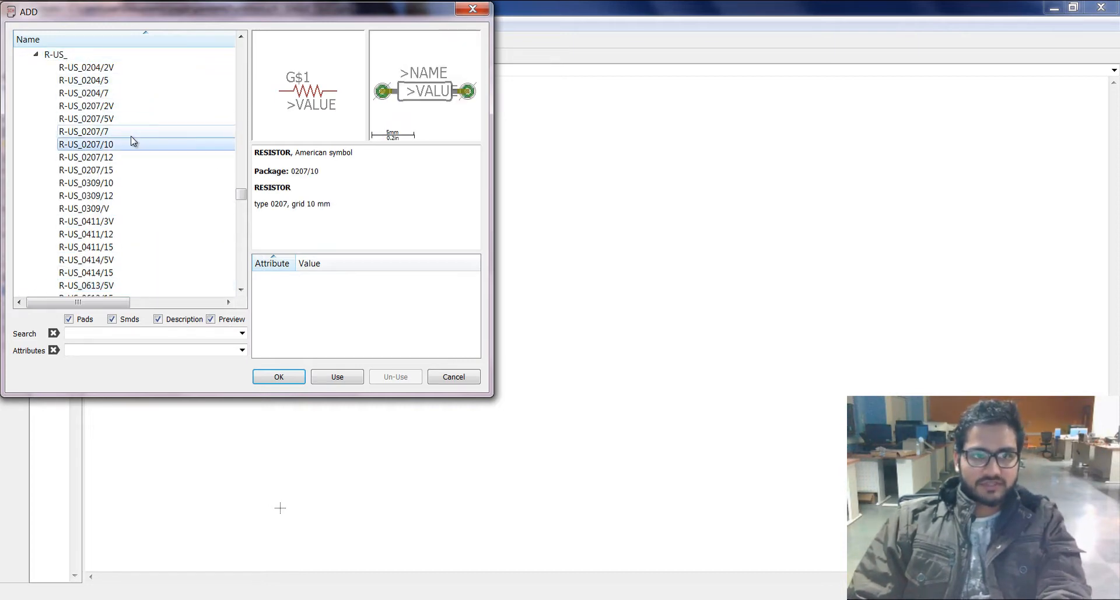
key("Down")
key("Down")
key("Down")
key("Down")
key("Down")
key("Down")
key("Down")
key("Down")
key("Down")
key("Down")
key("Down")
key("Down")
key("Down")
key("Down")
key("Down")
key("Down")
key("Down")
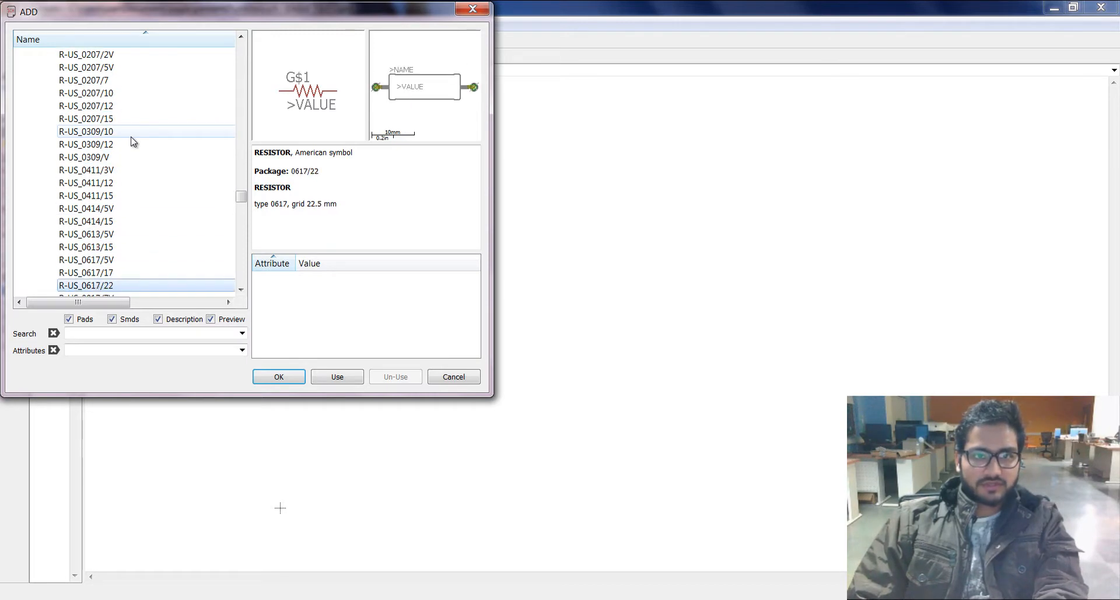
key("Down")
key("Down")
key("Down")
key("Down")
key("Down")
key("Down")
key("Down")
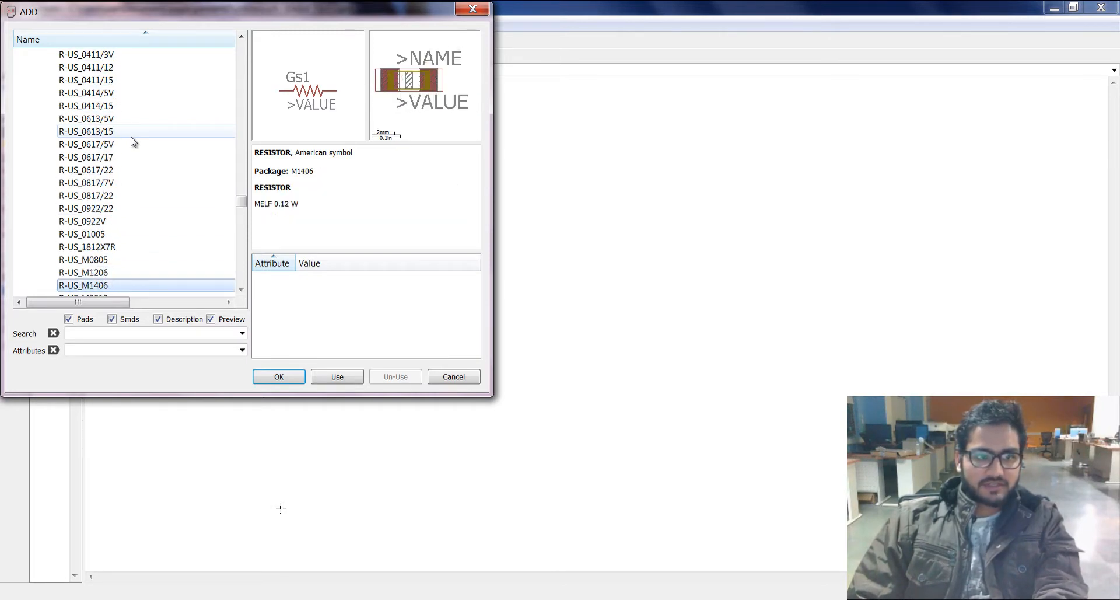
key("Down")
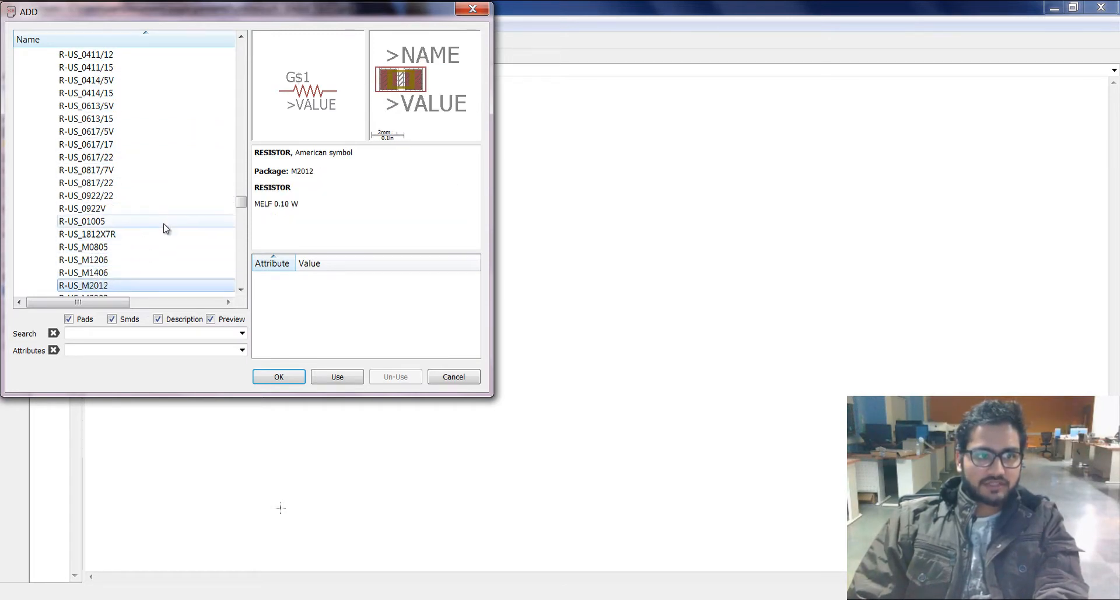
key("Down")
key("Down")
key("Down")
key("Down")
key("Down")
key("Down")
key("Down")
key("Down")
key("Down")
key("Down")
key("Down")
key("Down")
key("Down")
key("Down")
key("Down")
key("Down")
key("Down")
key("Down")
key("Down")
key("Down")
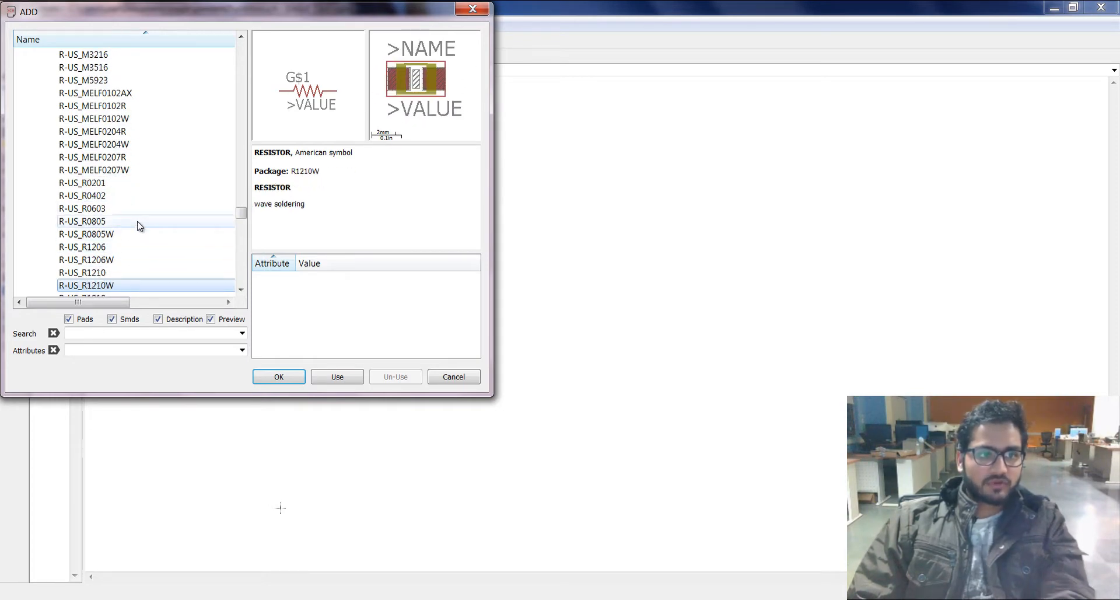
Step: Compare the package previews of the R-US_R0805, R-US_R0603 and R-US_R0402 resistors
left_click(140, 224)
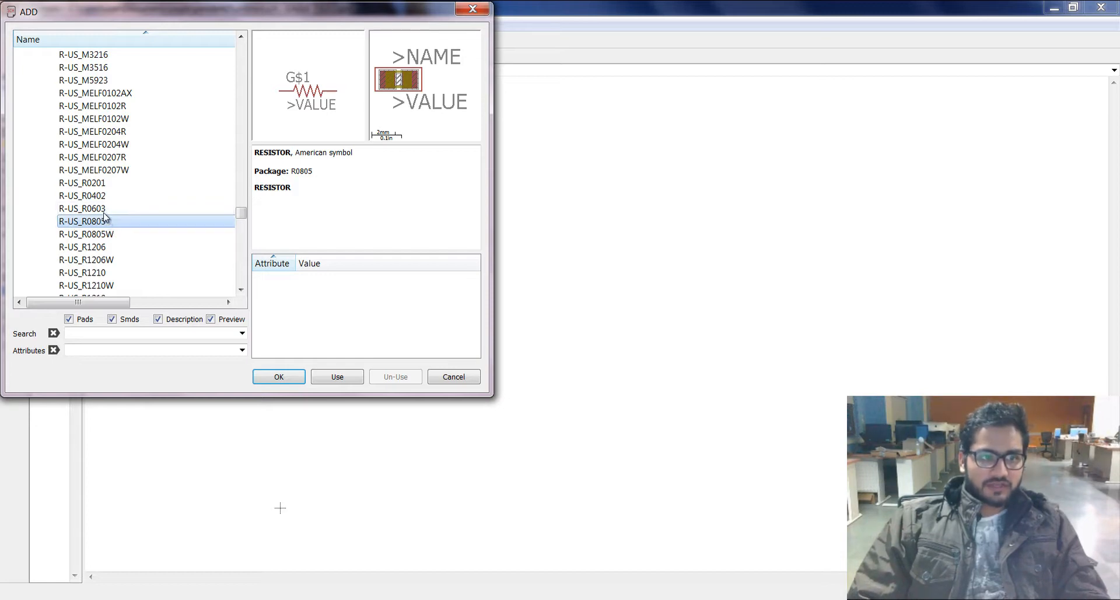
left_click(103, 208)
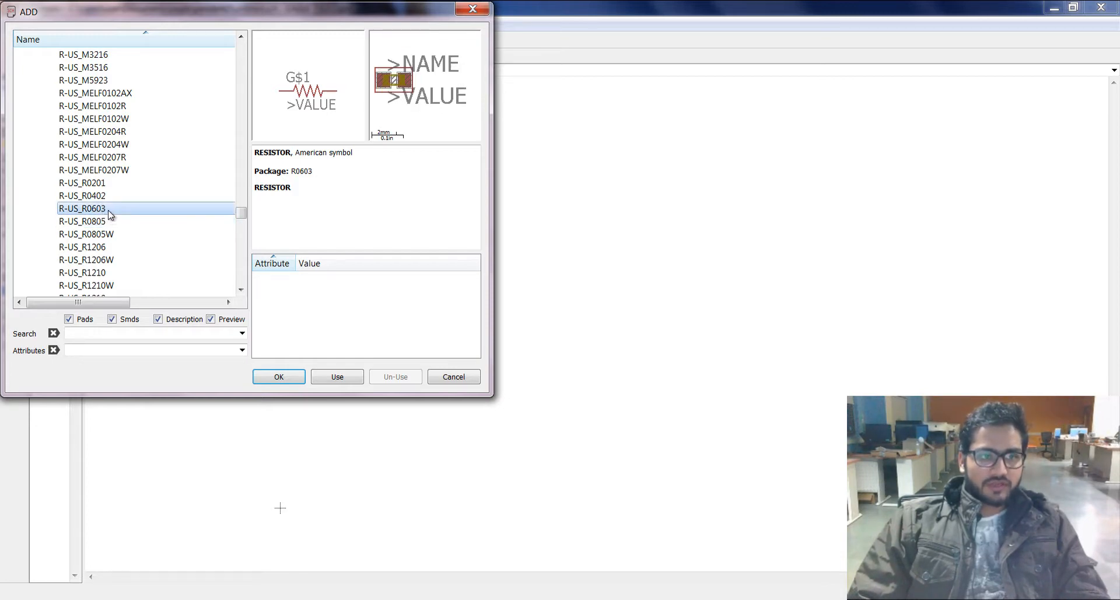
left_click(113, 222)
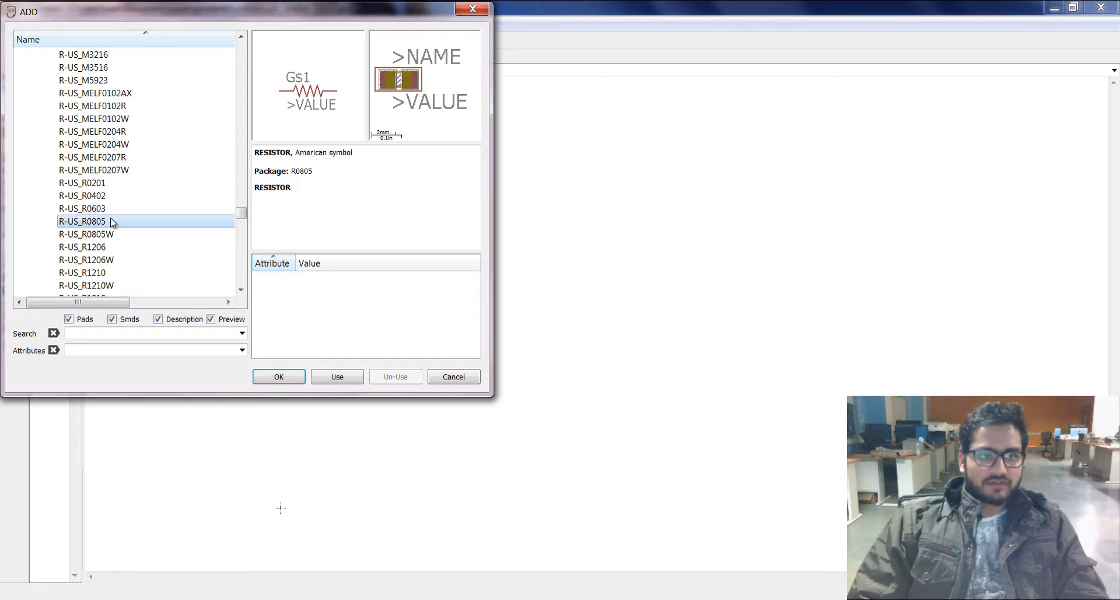
left_click(111, 197)
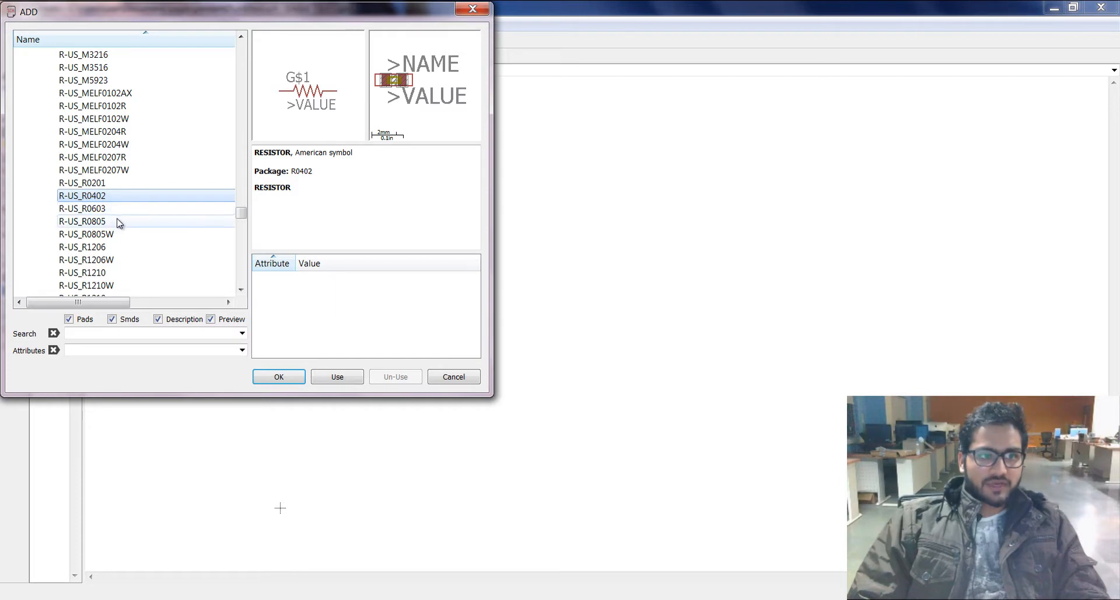
Step: Add four R-US_R0805 resistors to the right of timer IC1, two in an upper row and two below
left_click(118, 221)
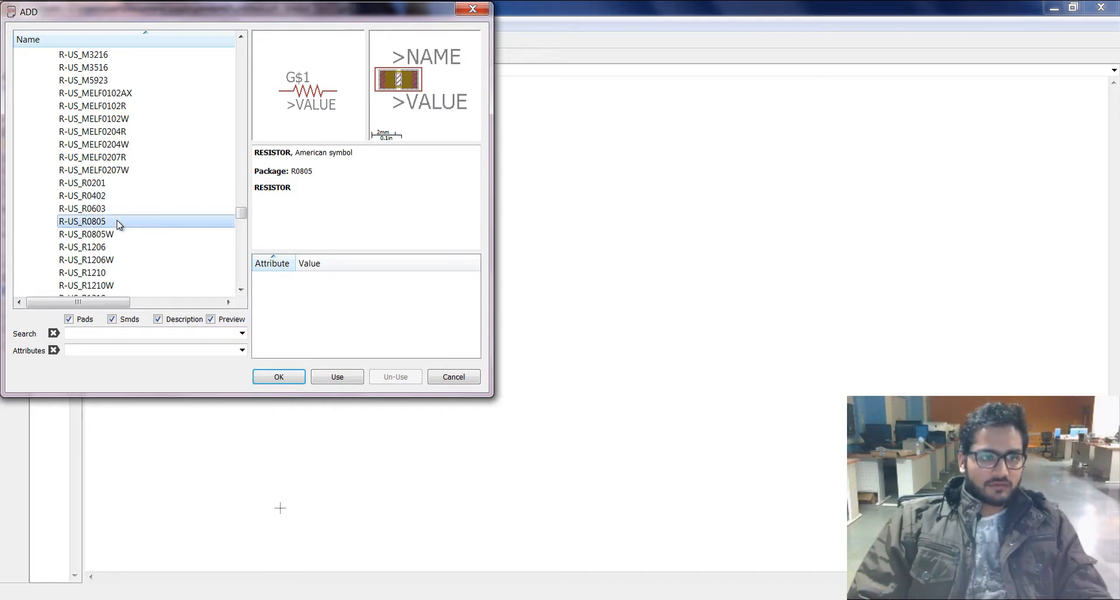
double_click(118, 221)
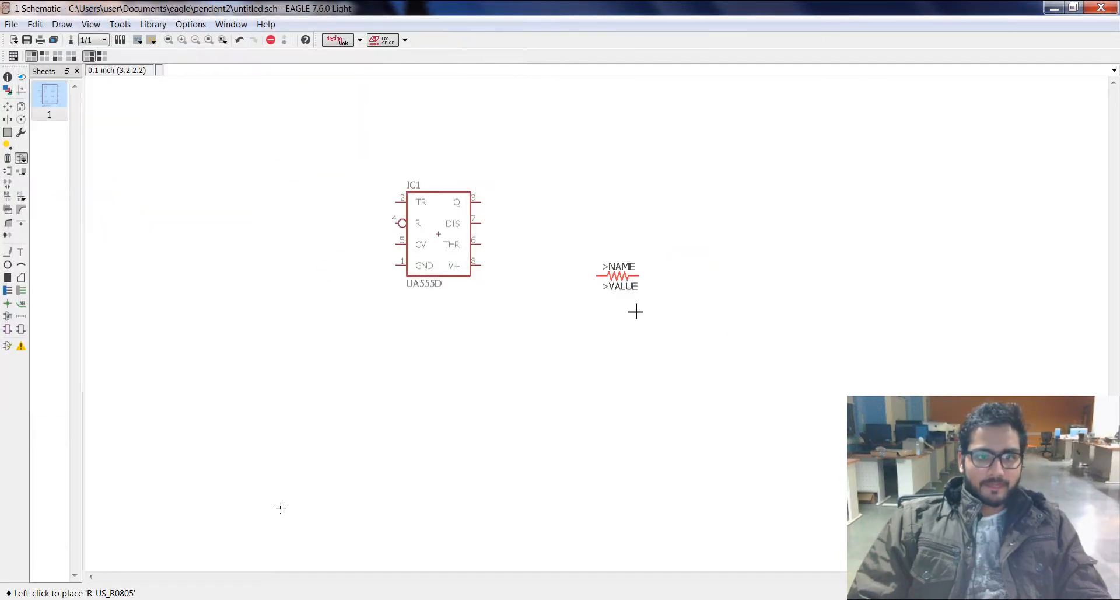
left_click(672, 191)
left_click(754, 191)
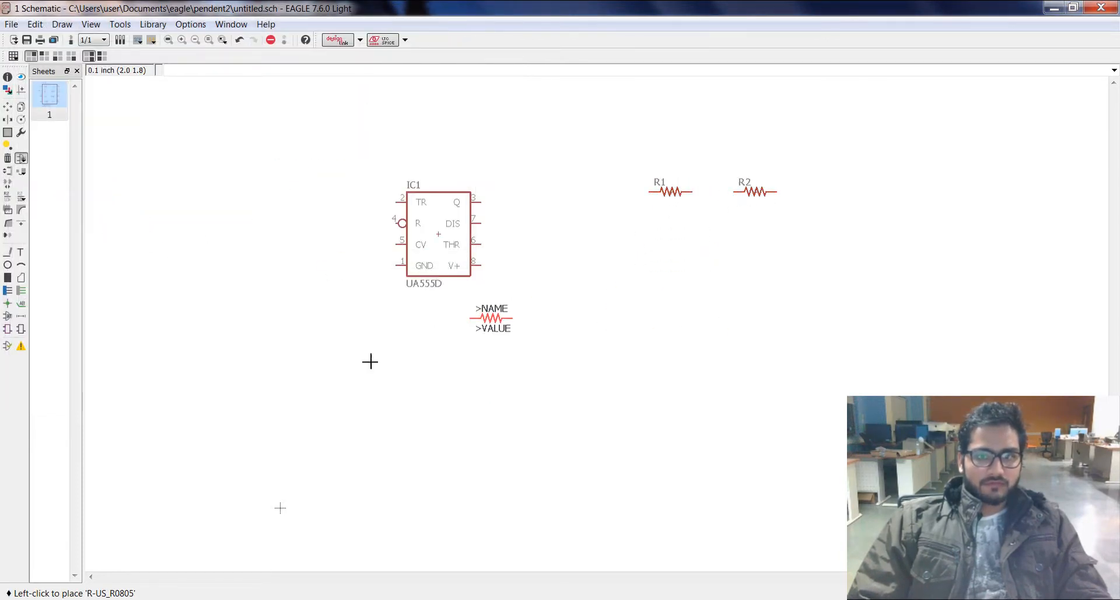
left_click(670, 233)
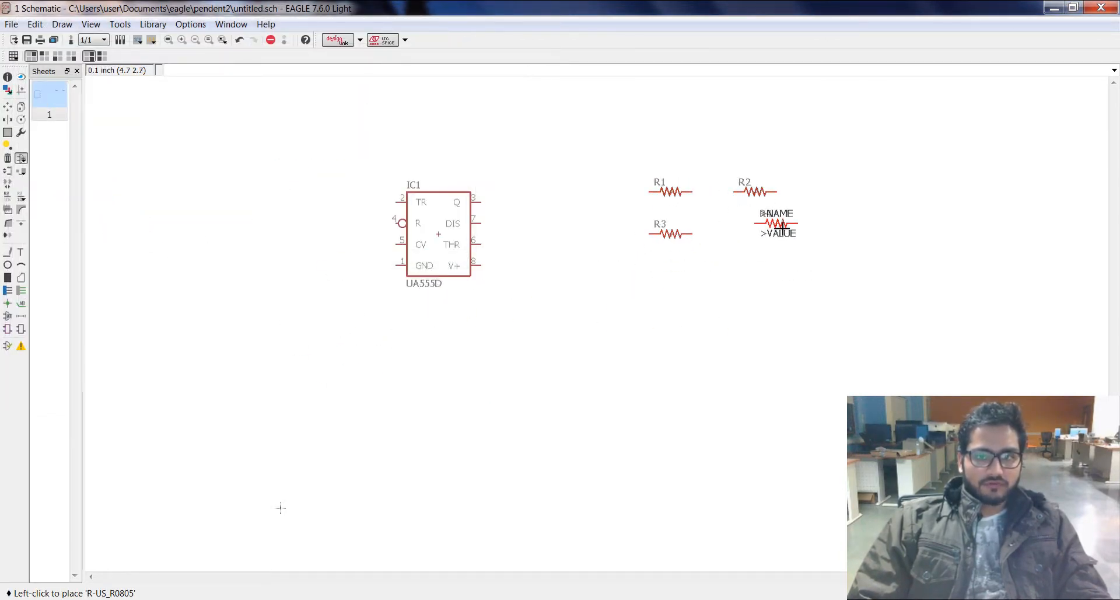
left_click(776, 223)
Step: Add two C-EUC0805 capacitors from the rcl library's C-EU group below and to the left of IC1, and end the placement
left_click(21, 157)
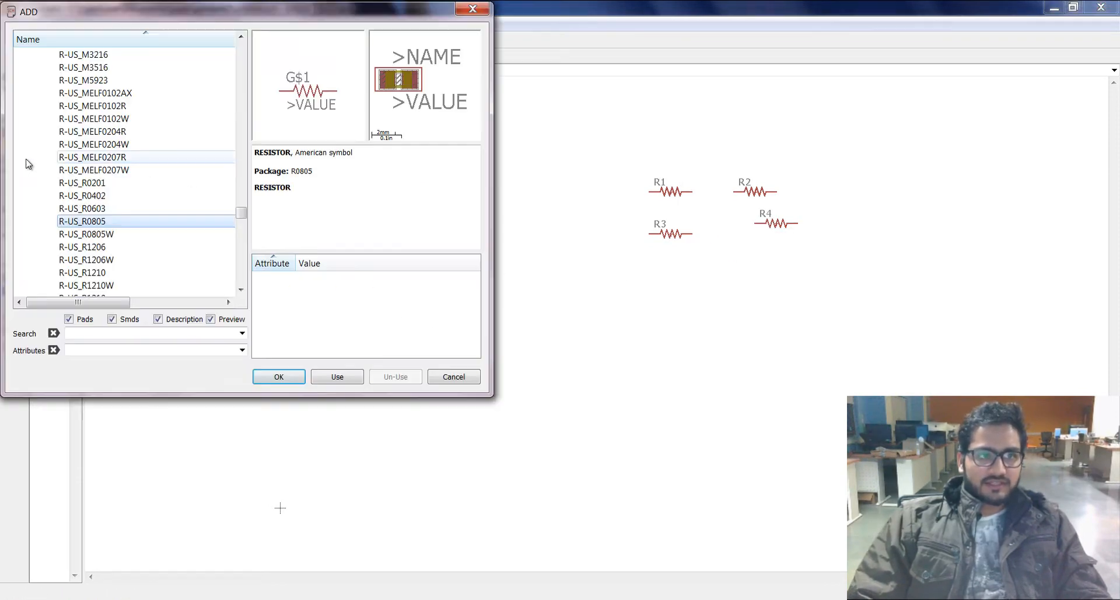
left_click_drag(238, 216, 152, 167)
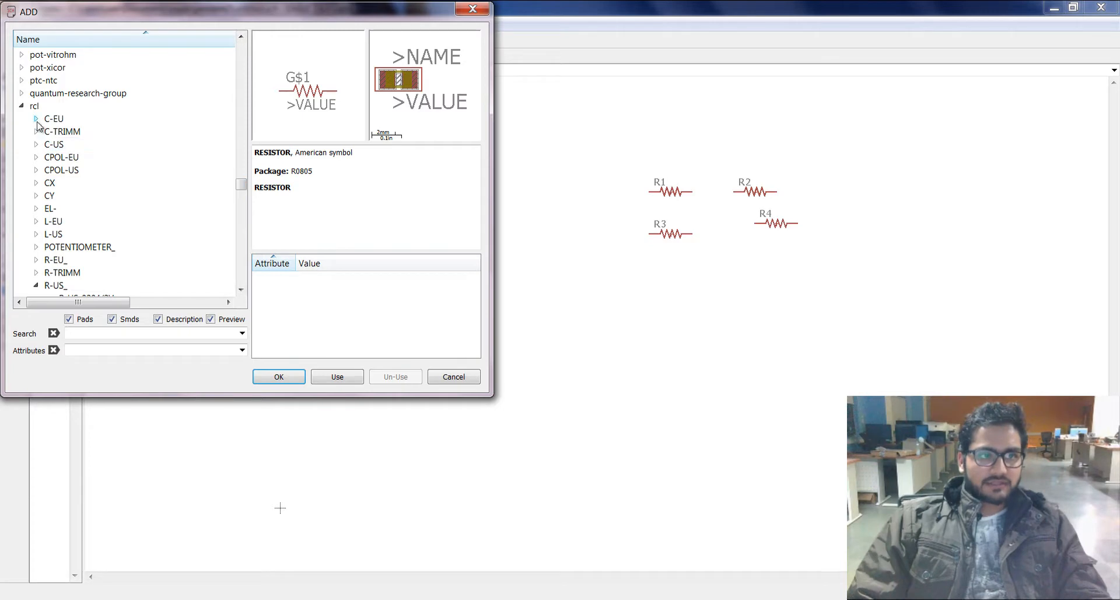
double_click(52, 118)
left_click_drag(241, 166, 244, 190)
left_click(152, 182)
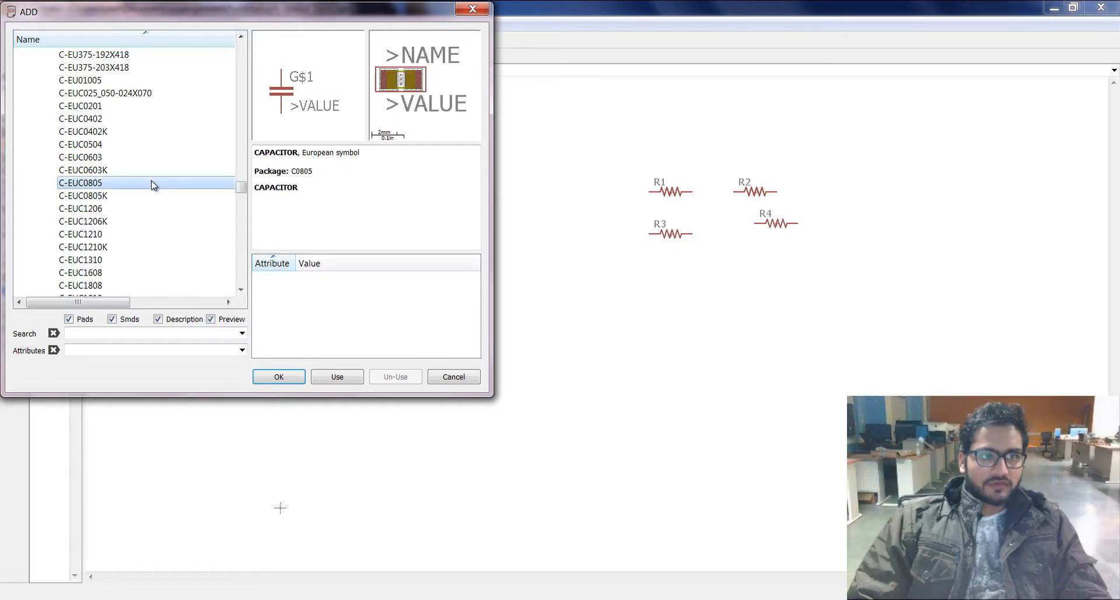
double_click(152, 183)
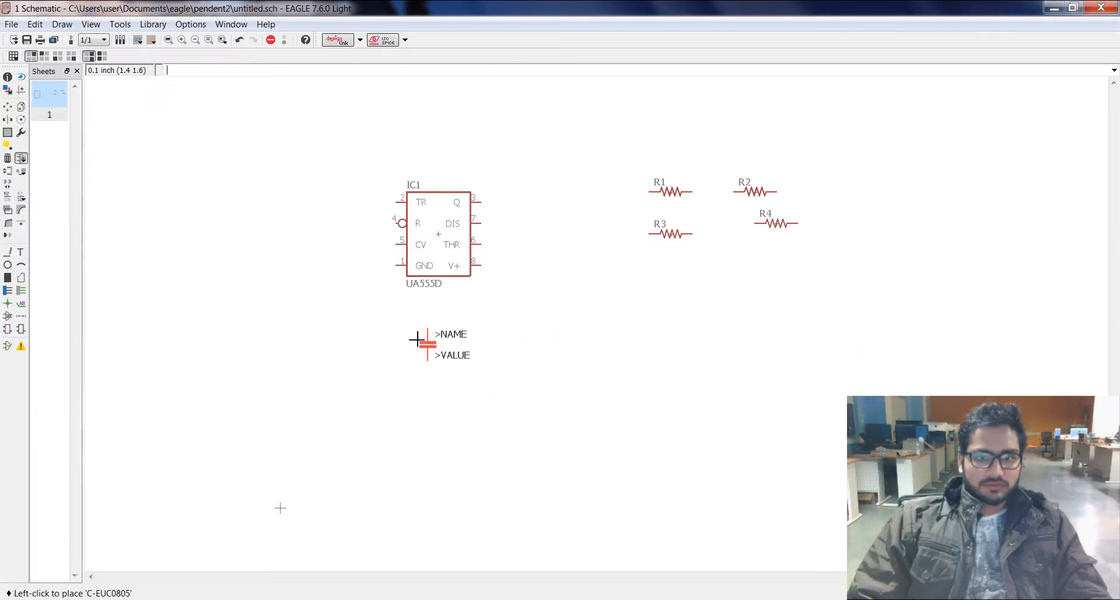
left_click(297, 324)
left_click(360, 325)
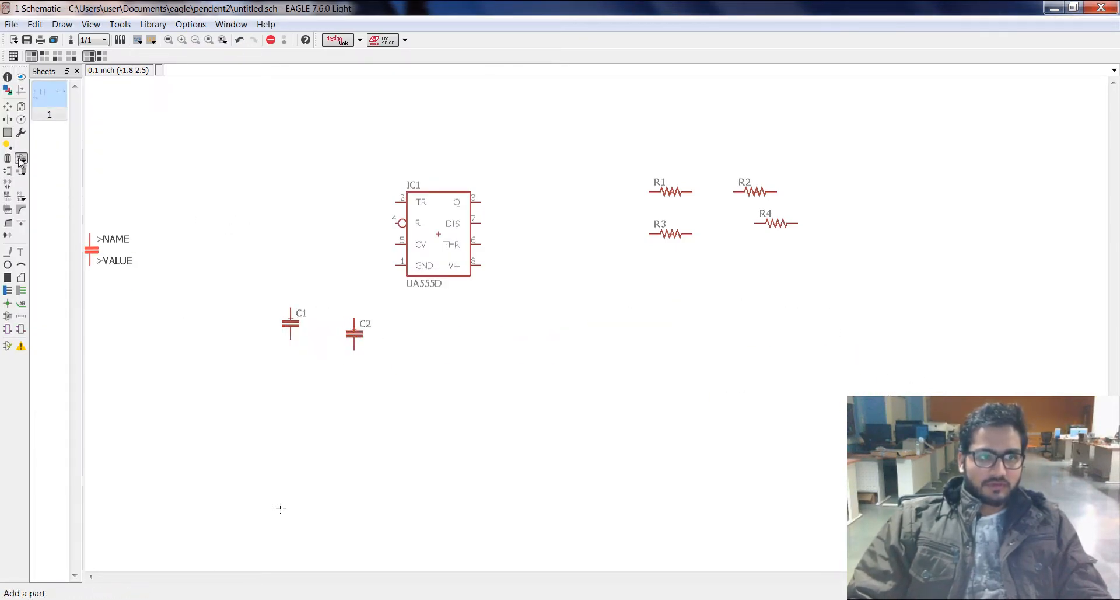
key("Escape")
Step: Search the part libraries for "led" and expand the LED device in the results
left_click(98, 333)
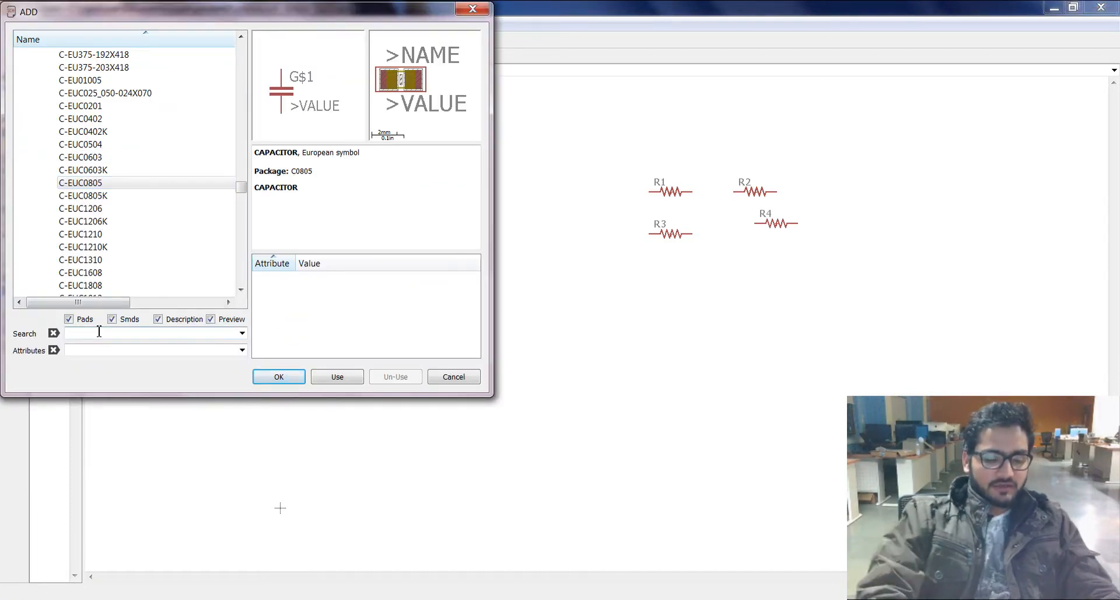
type("led")
key("Return")
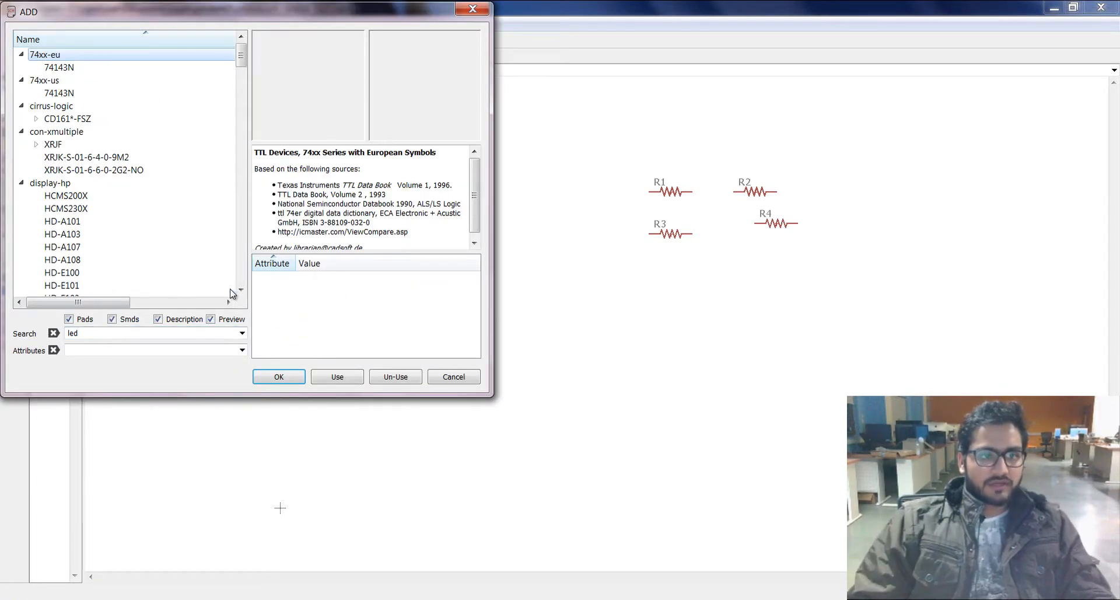
left_click(105, 260)
left_click(241, 290)
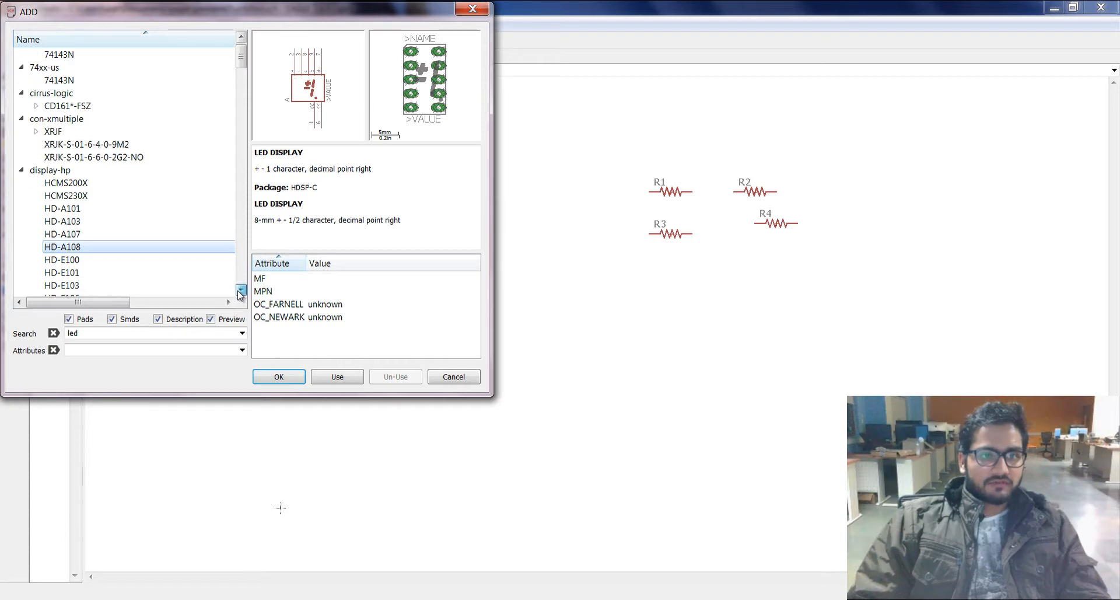
left_click_drag(241, 290, 241, 290)
left_click(36, 171)
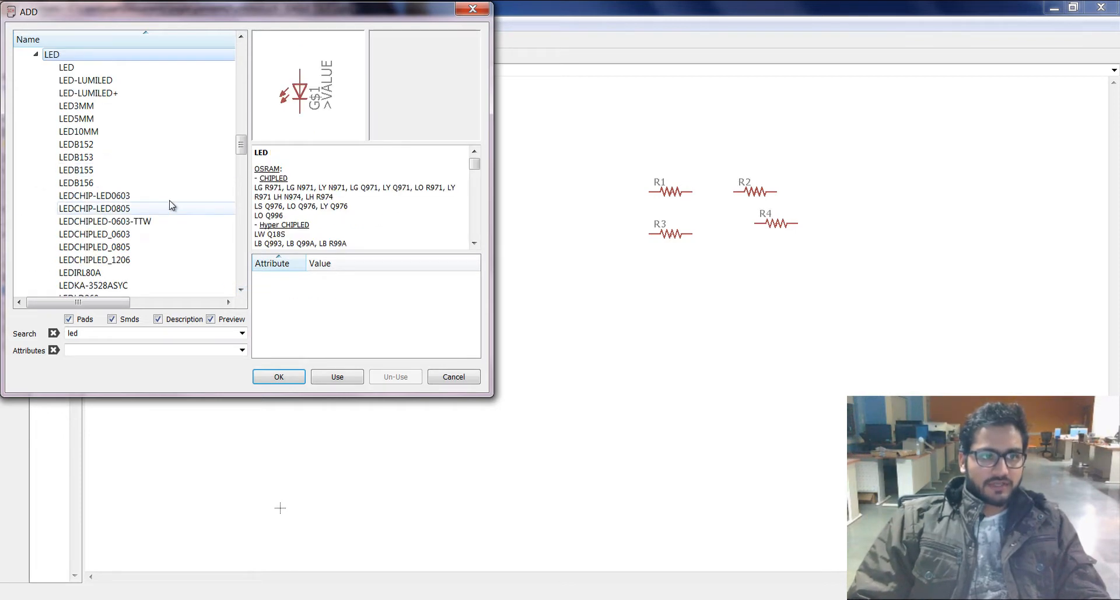
Step: Add one LEDCHIP-LED0805 below the resistors and end the part placement
double_click(147, 209)
left_click(703, 346)
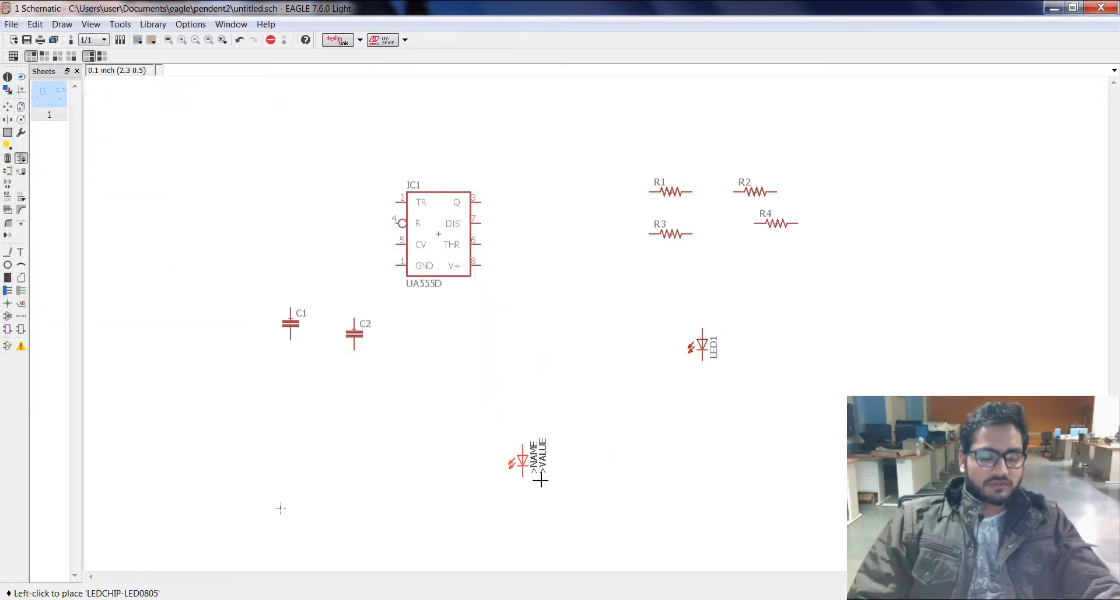
key("Escape")
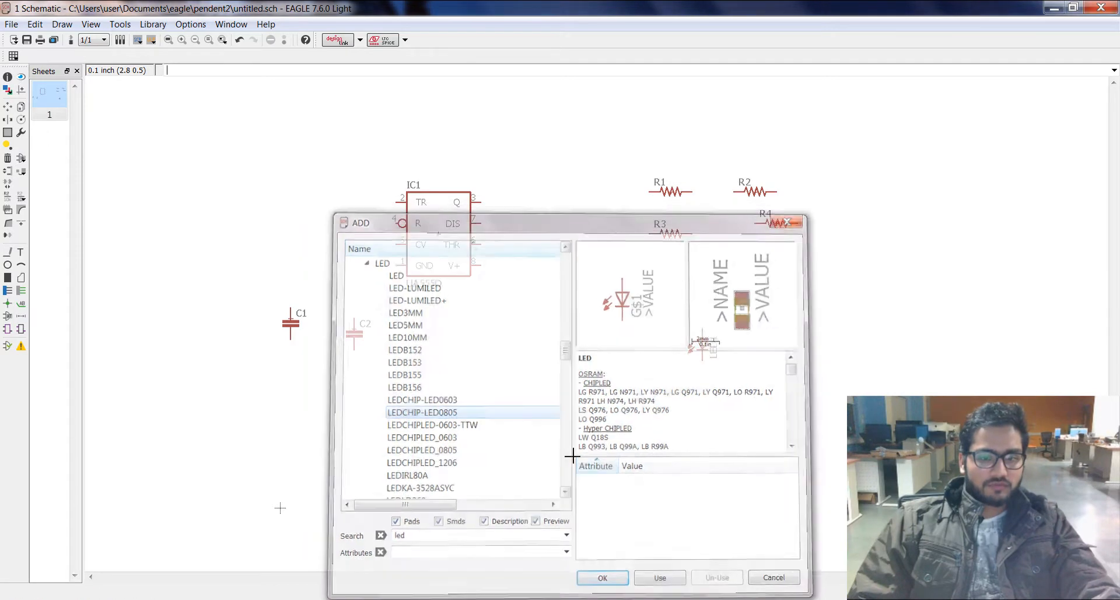
key("Escape")
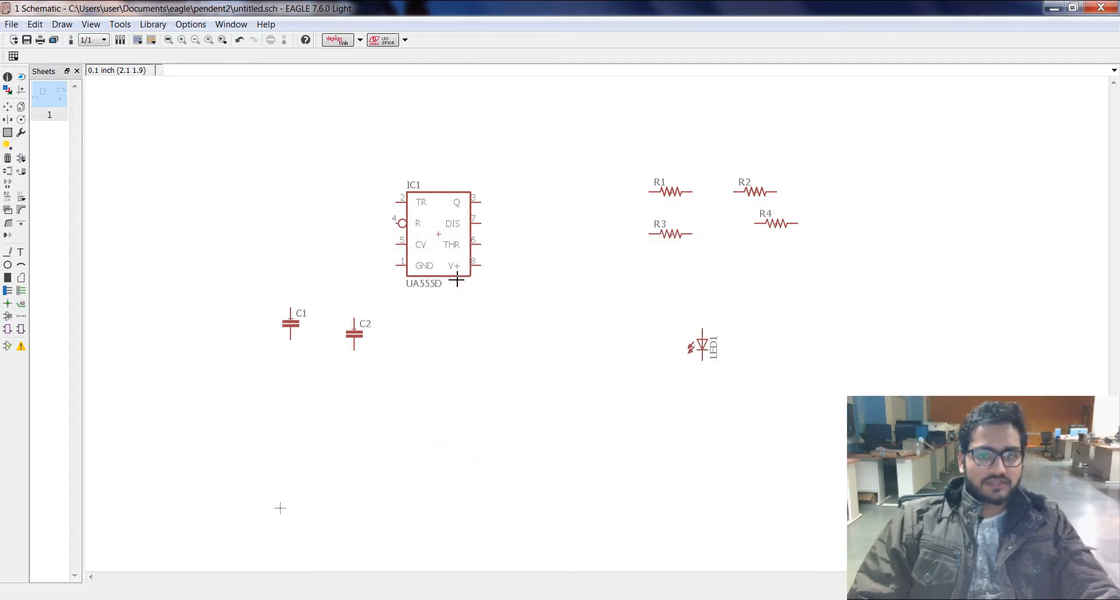
Step: Copy LED1 and place the duplicate to its left at the same height
left_click(22, 108)
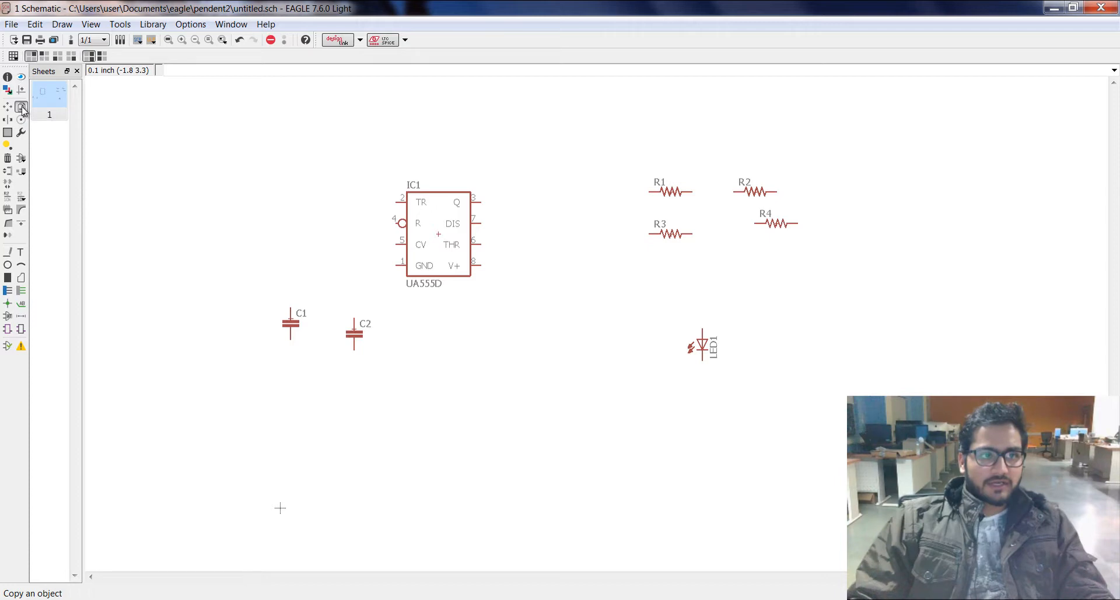
left_click(703, 350)
left_click(586, 350)
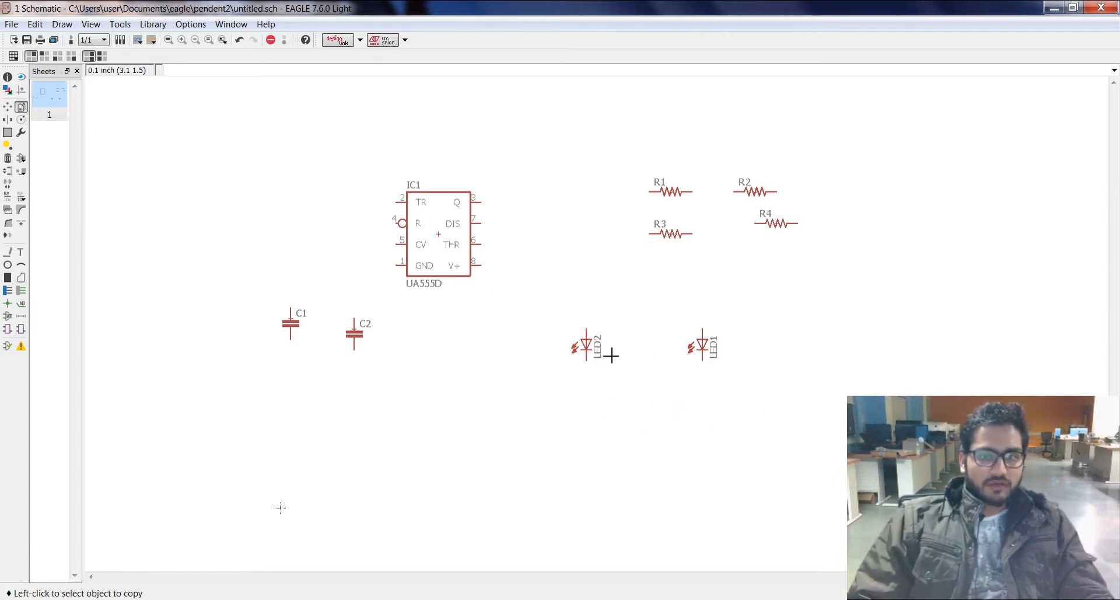
Step: Group resistors R1 to R4 and move the group slightly higher in the schematic
left_click(8, 133)
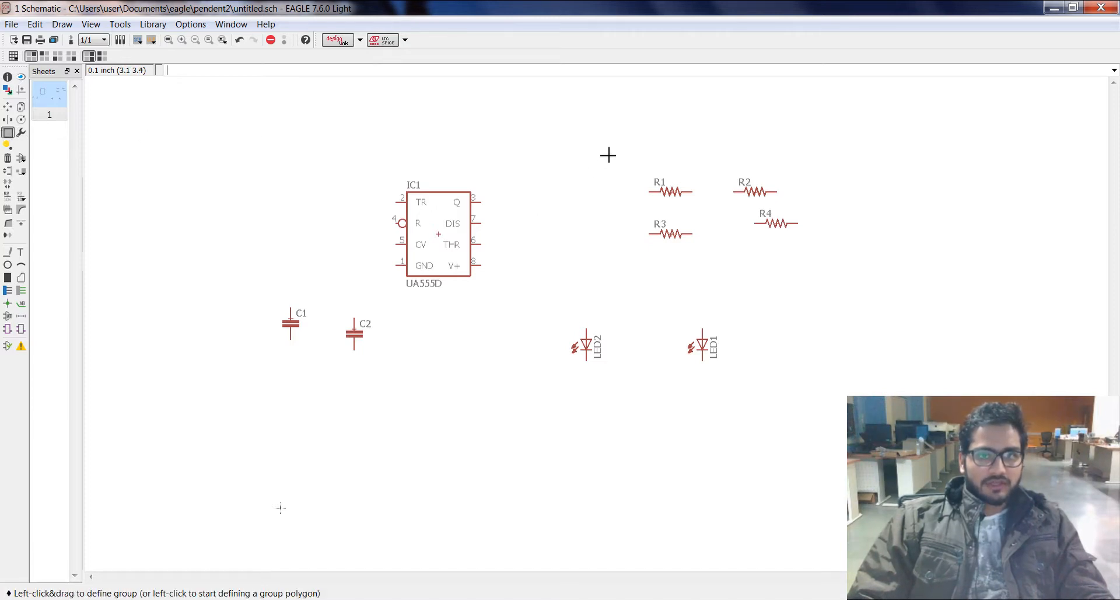
left_click_drag(608, 155, 865, 287)
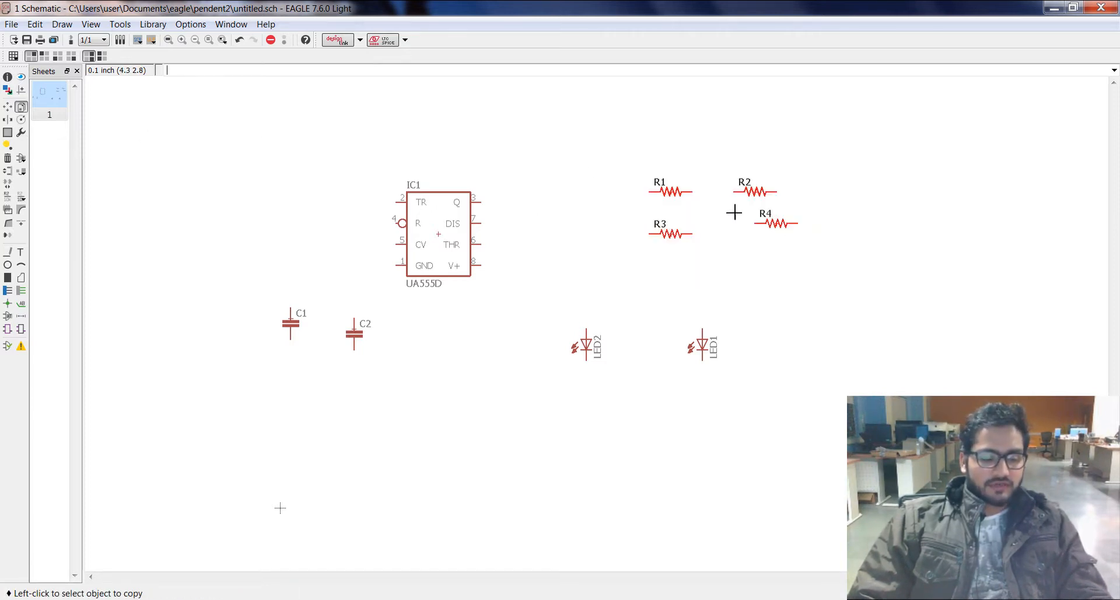
left_click(9, 108)
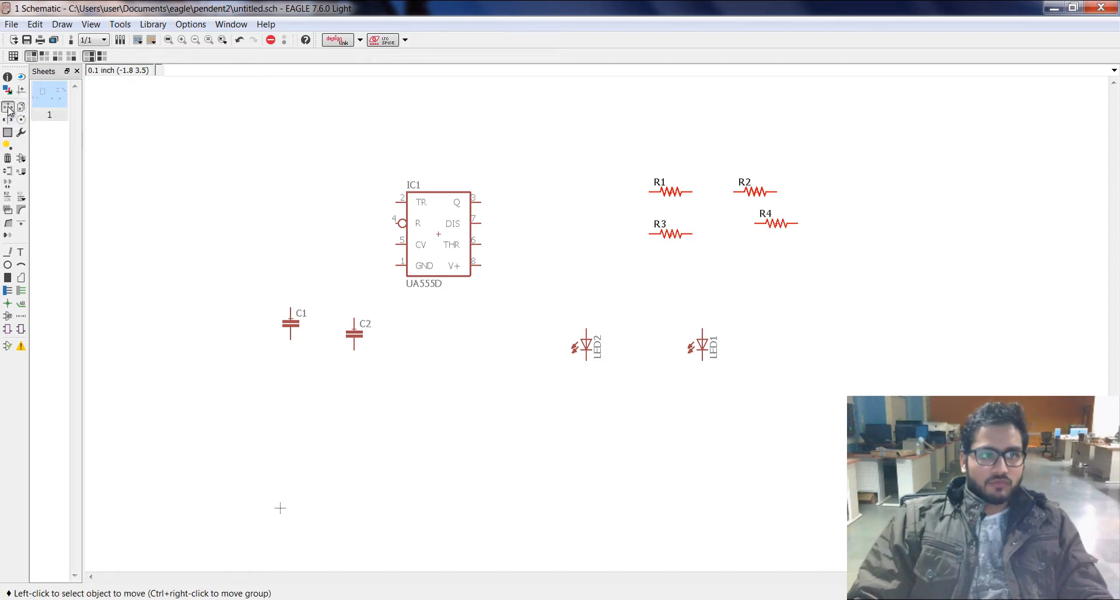
right_click(719, 212, "ctrl")
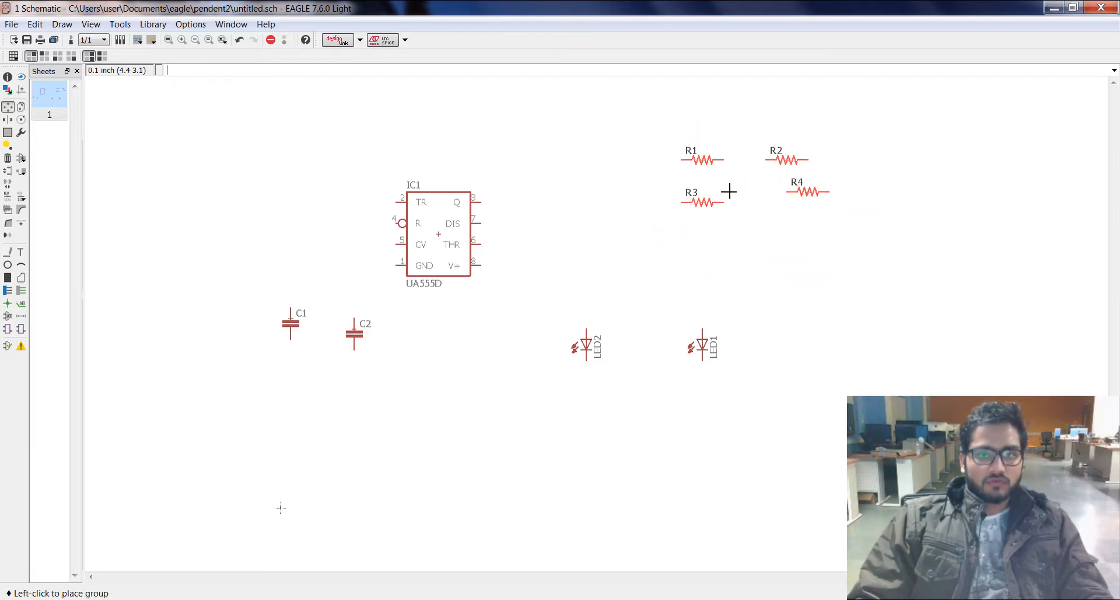
left_click(712, 169)
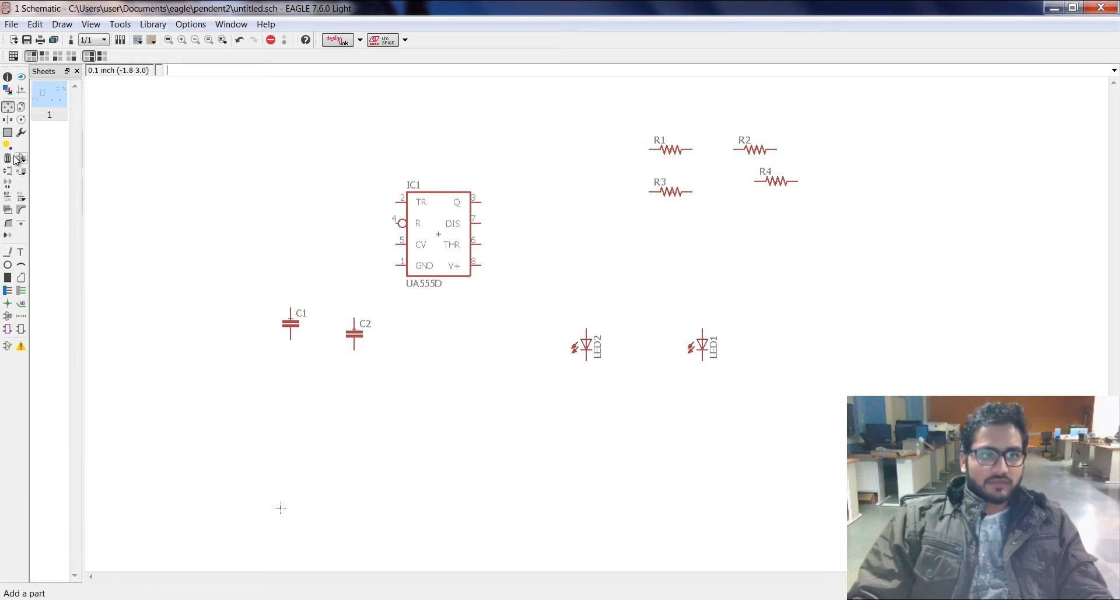
Step: Group resistors R1 to R4, delete the whole group, and undo the deletion
left_click(7, 132)
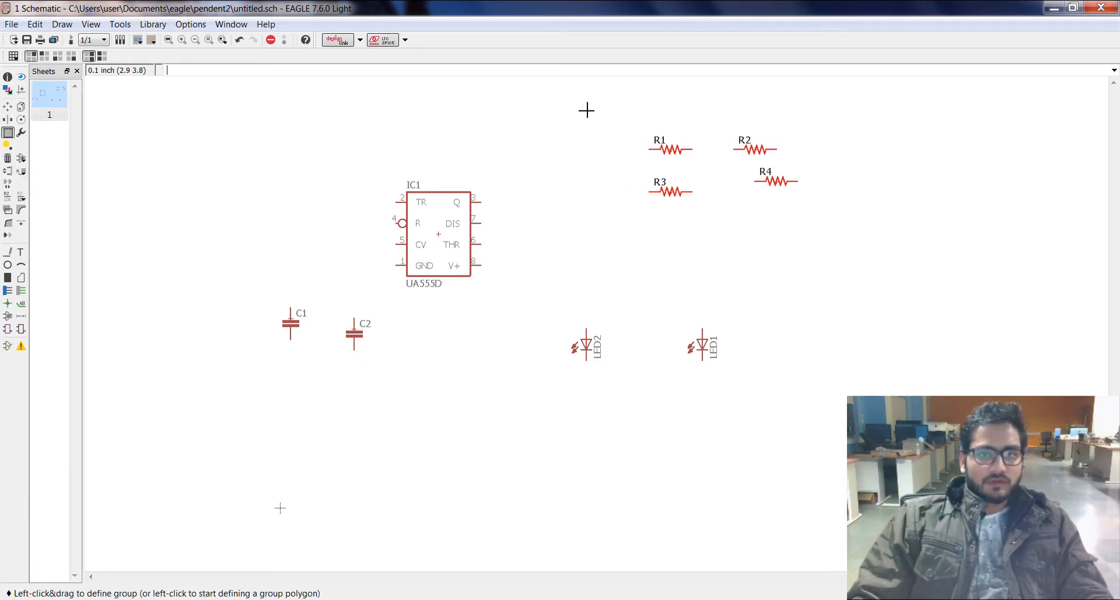
left_click_drag(585, 108, 863, 248)
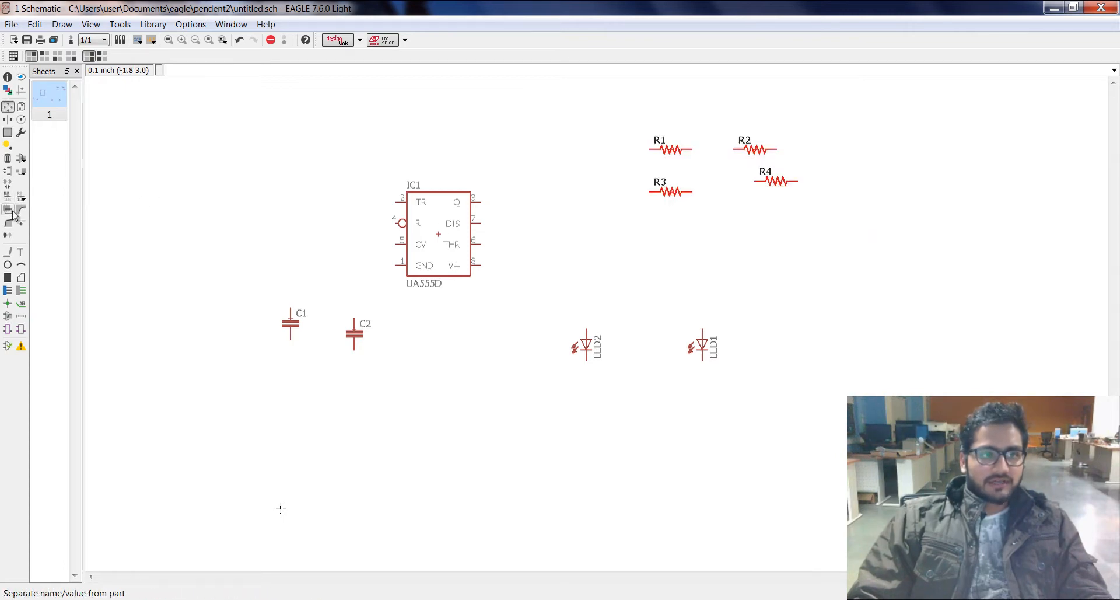
left_click(8, 158)
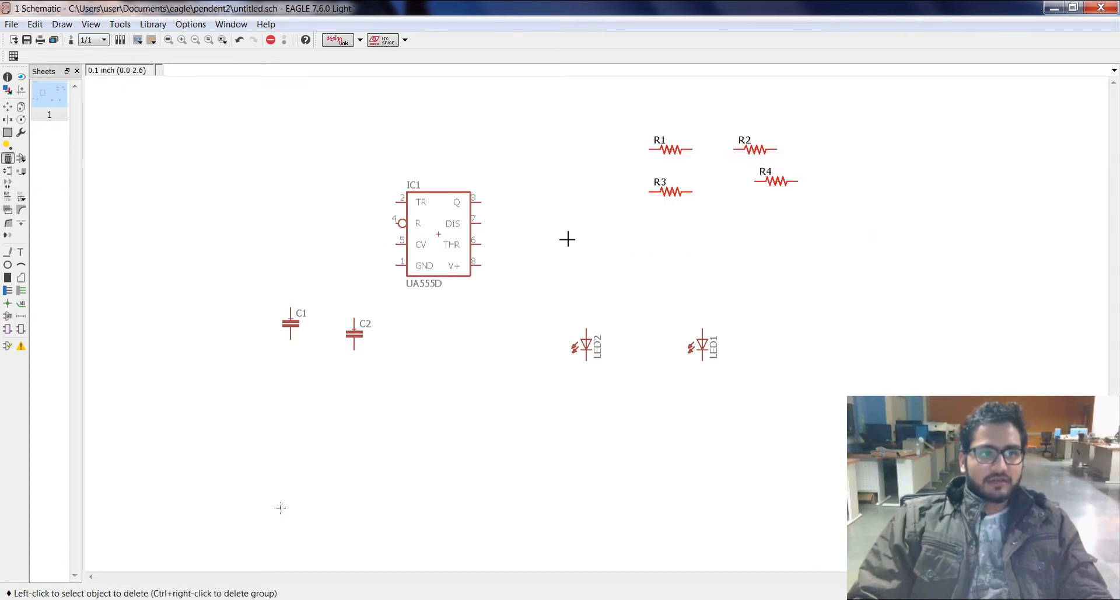
right_click(720, 170, "ctrl")
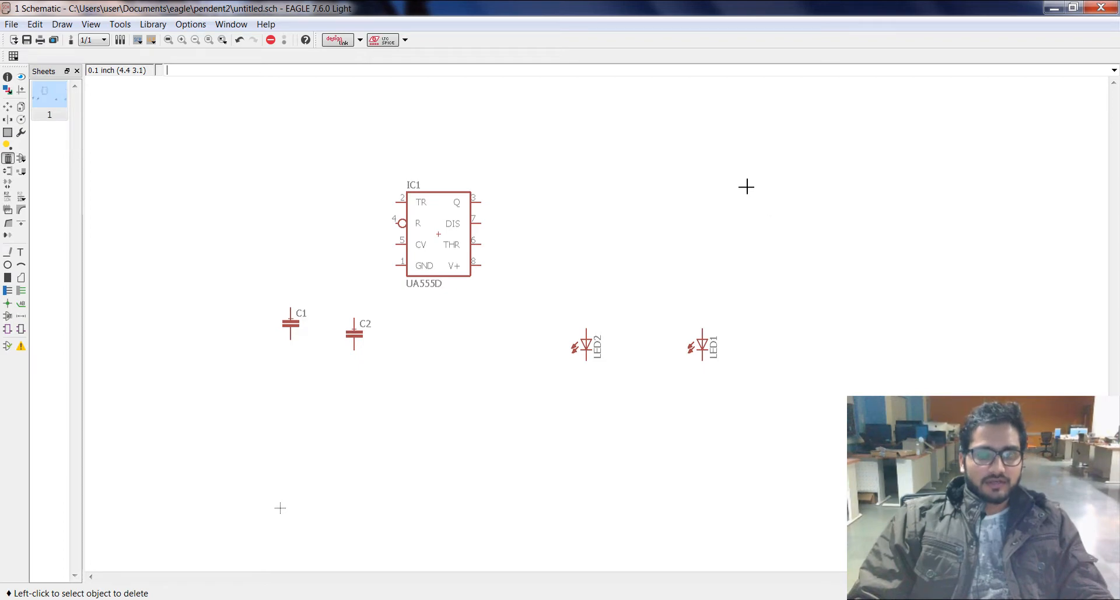
key("ctrl+z")
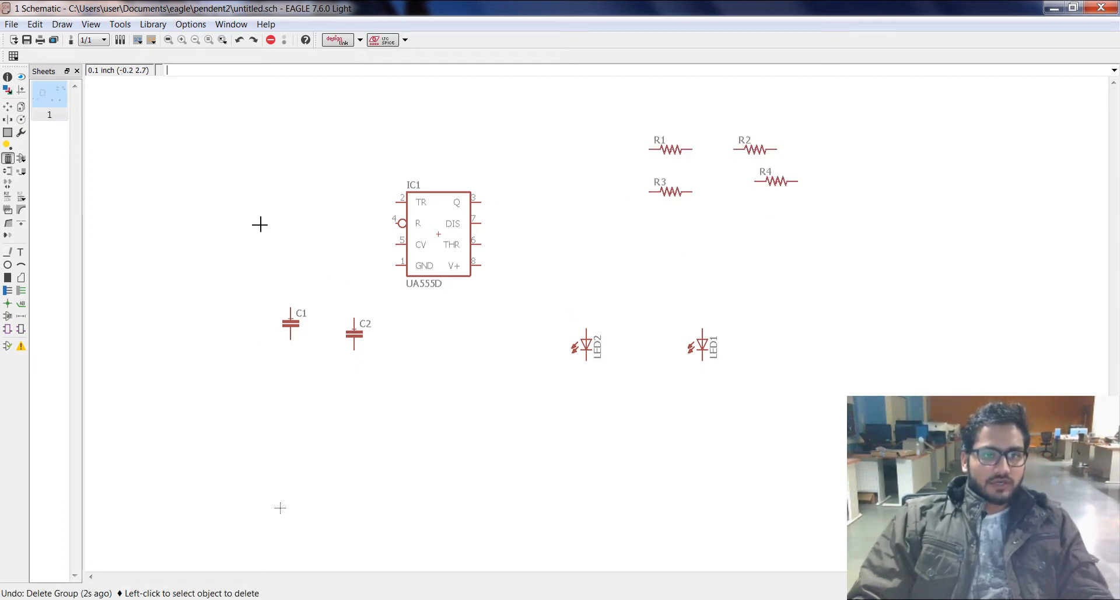
Step: Rotate resistor R1 by 180 degrees in two quarter turns
left_click(21, 120)
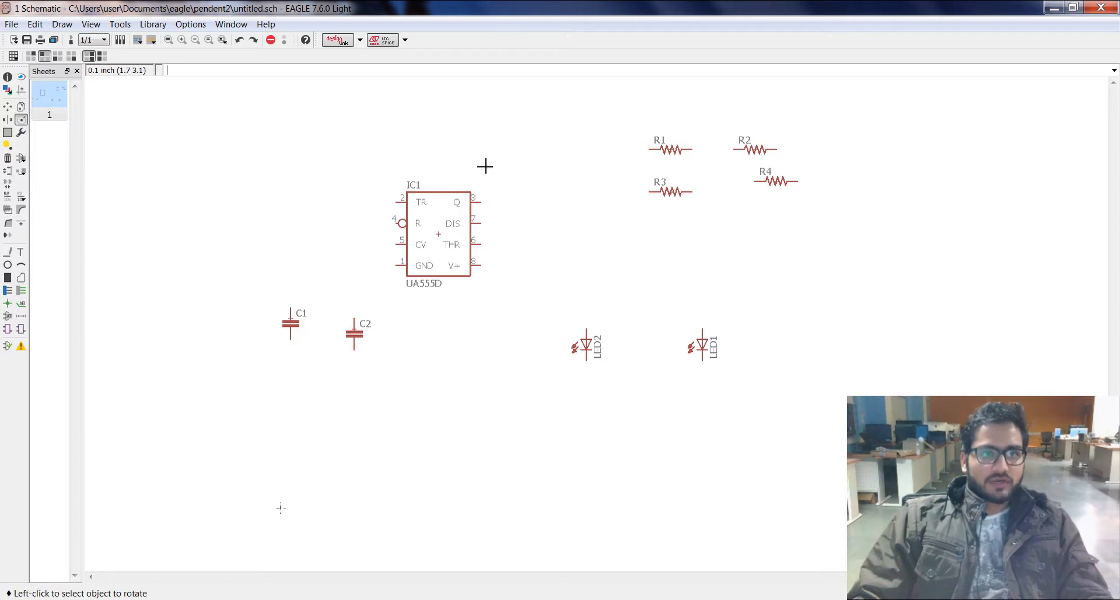
left_click(671, 149)
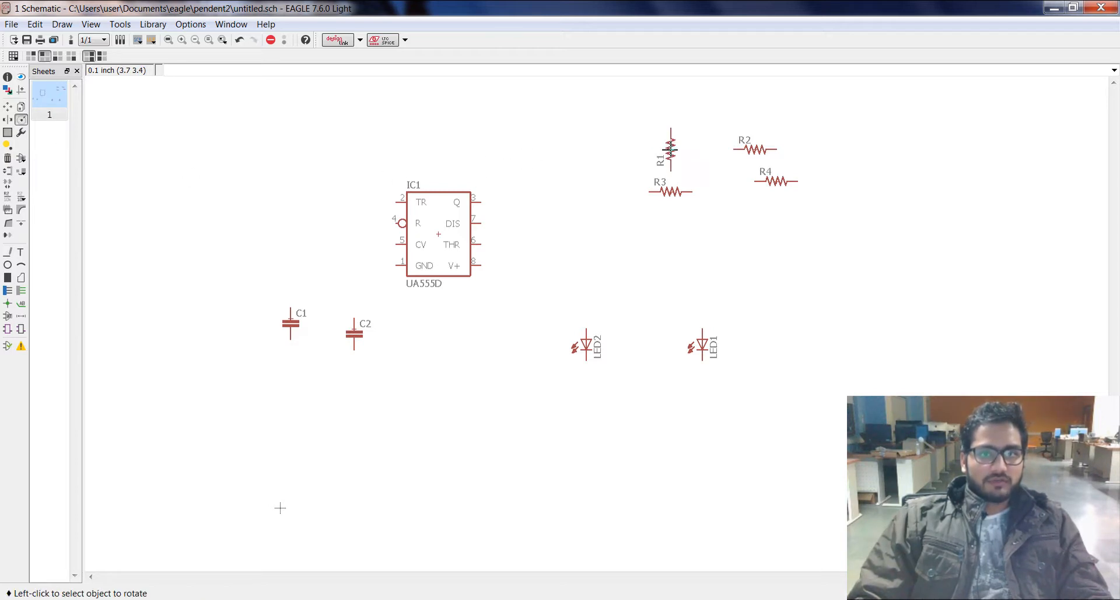
left_click(671, 148)
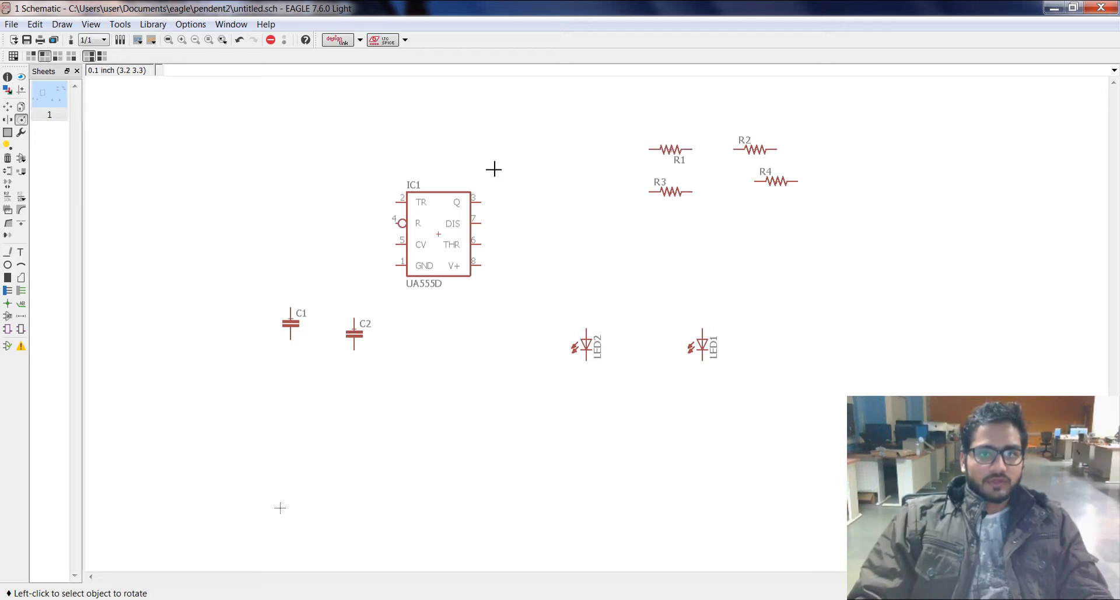
Step: Pick up R1 to move it, rotate it in quarter turns, and place it horizontally above R3, slightly to the left
left_click(7, 108)
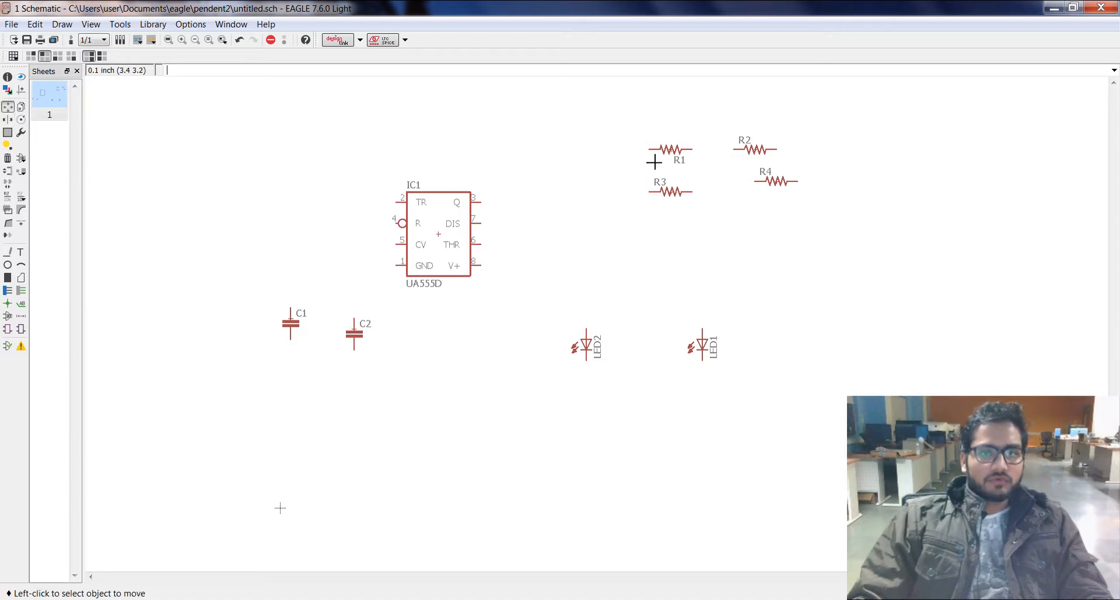
left_click(672, 149)
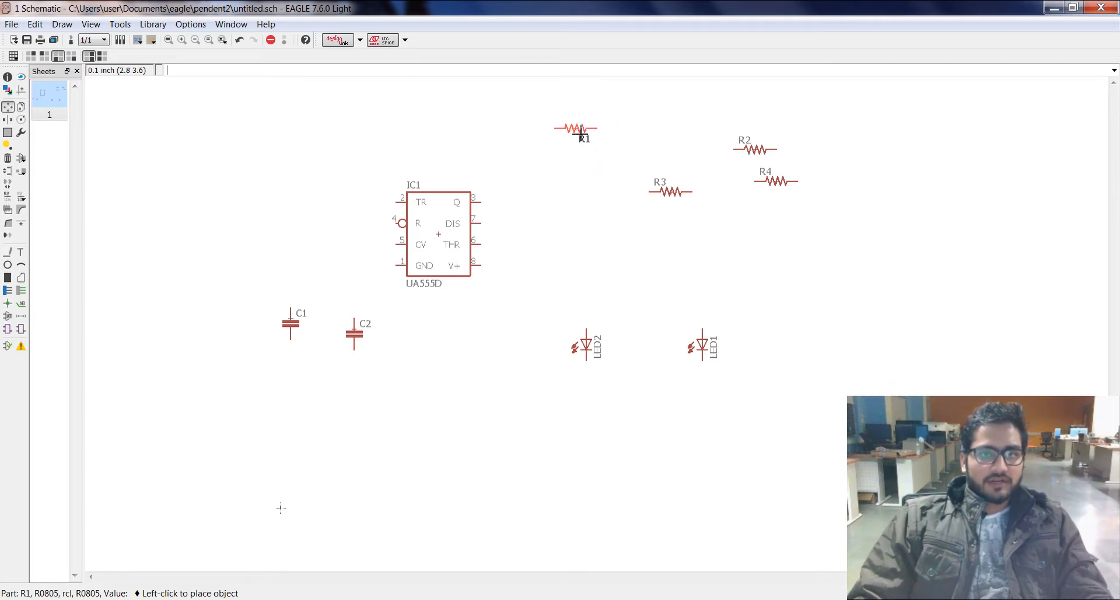
right_click(581, 135)
right_click(580, 134)
right_click(581, 135)
right_click(581, 134)
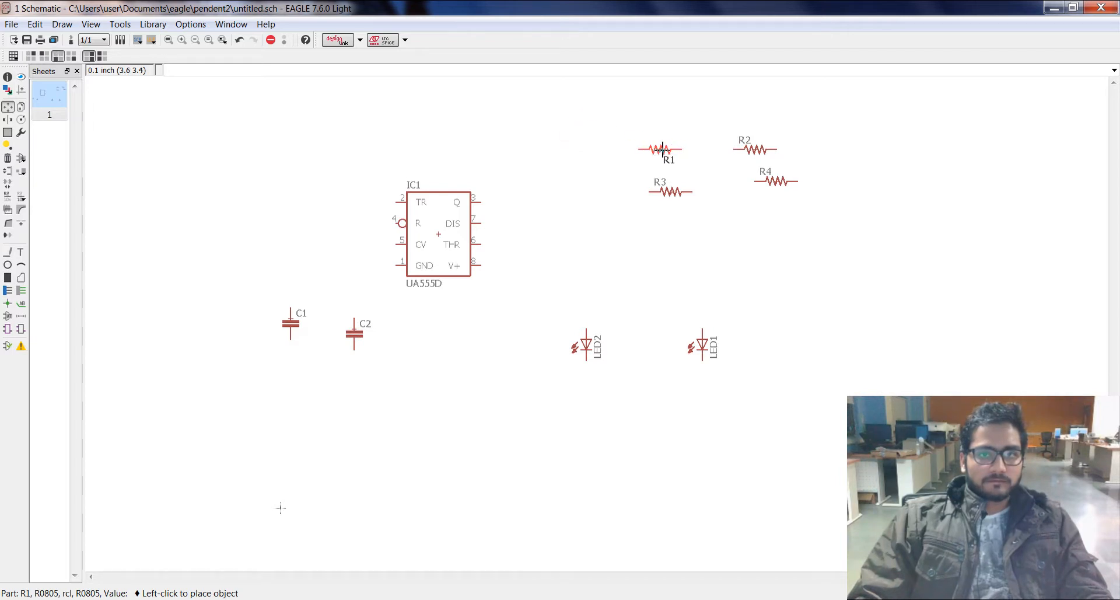
left_click(663, 156)
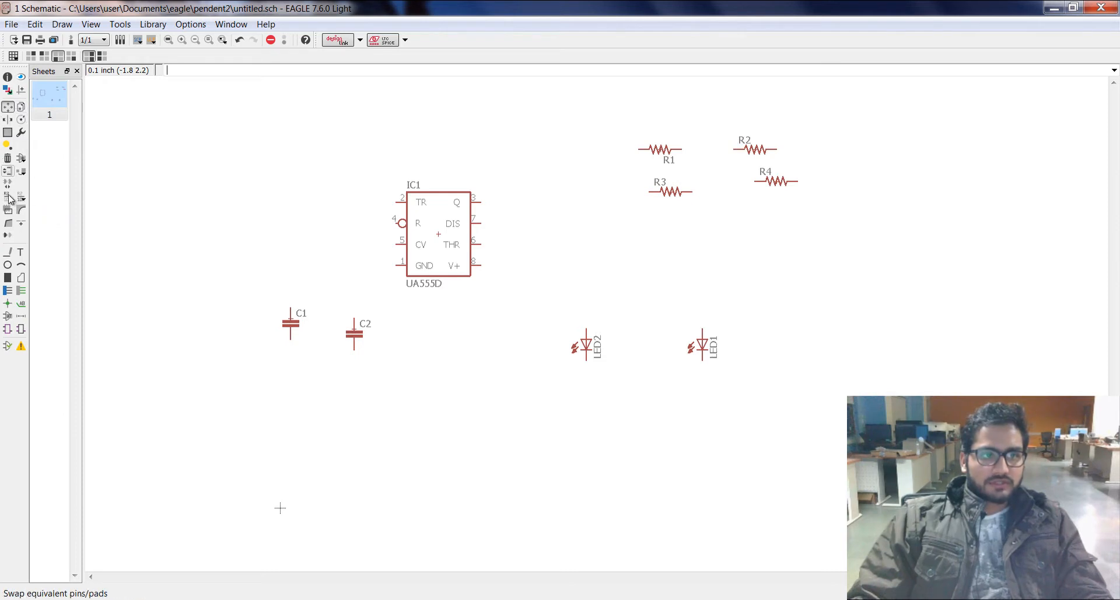
Step: Turn R1 and R4 vertical and place them in one column to the right of R2, with R4 below R1
left_click(9, 106)
left_click(660, 149)
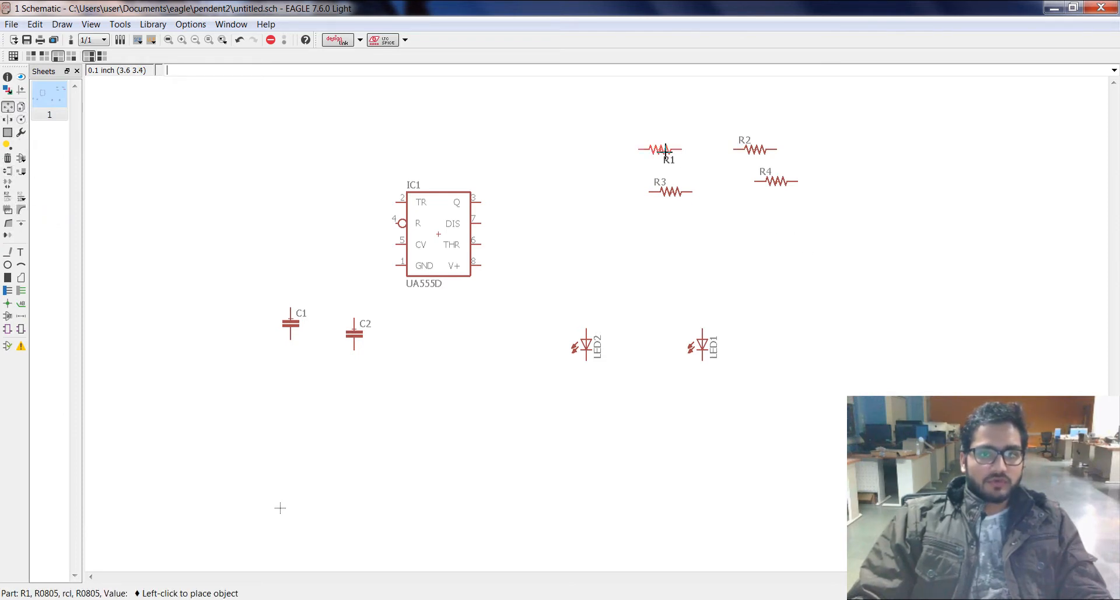
right_click(869, 173)
left_click(856, 176)
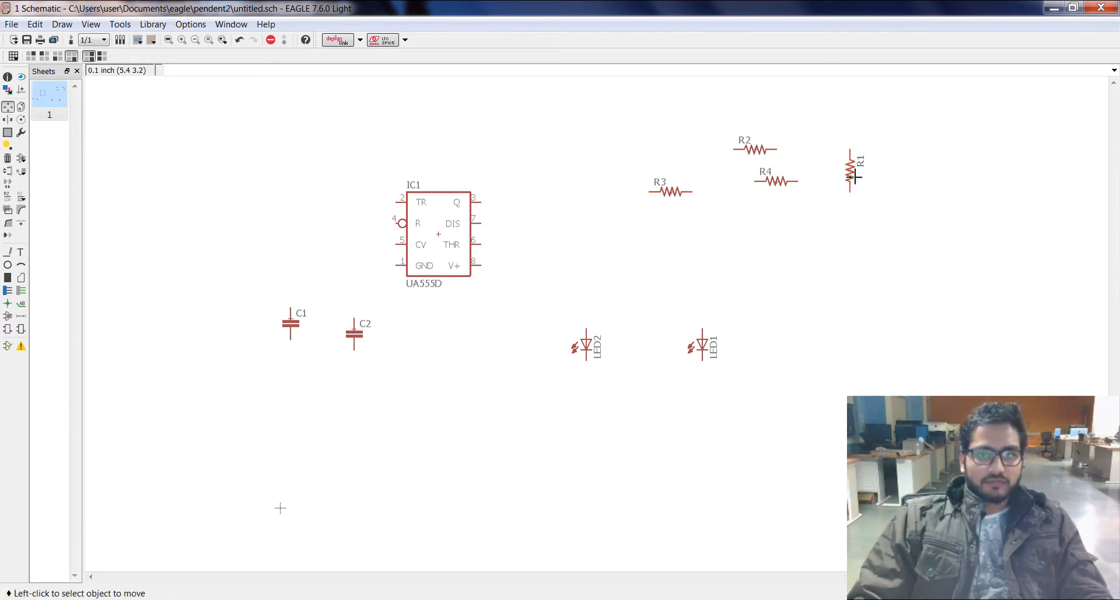
left_click(786, 182)
right_click(859, 271)
left_click(850, 297)
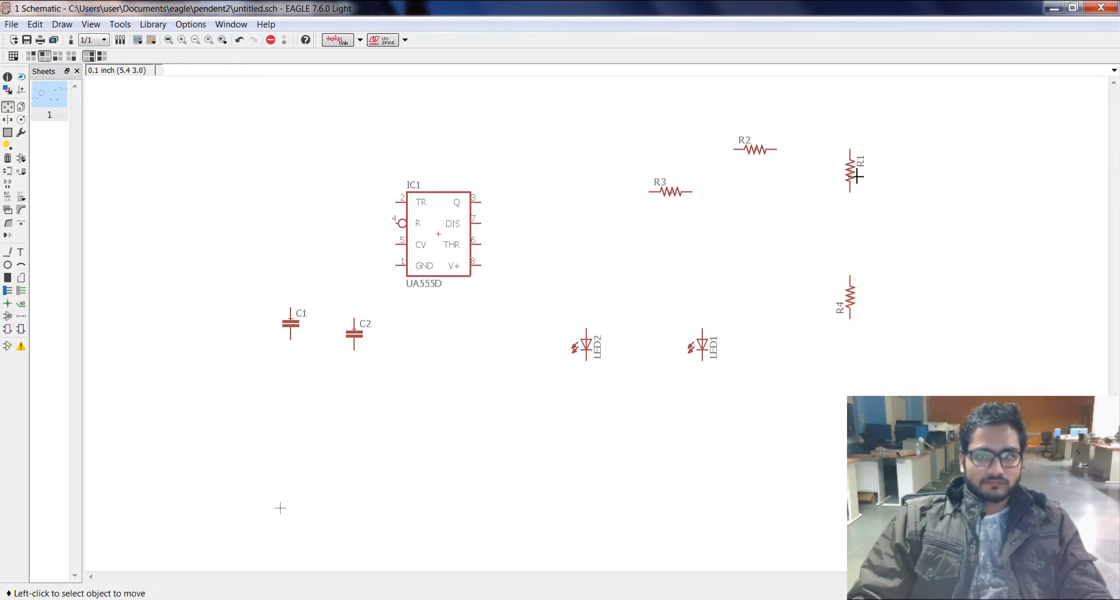
left_click(857, 175)
left_click(855, 196)
Step: Move LED1 directly above R1 and LED2 below R4
left_click(703, 346)
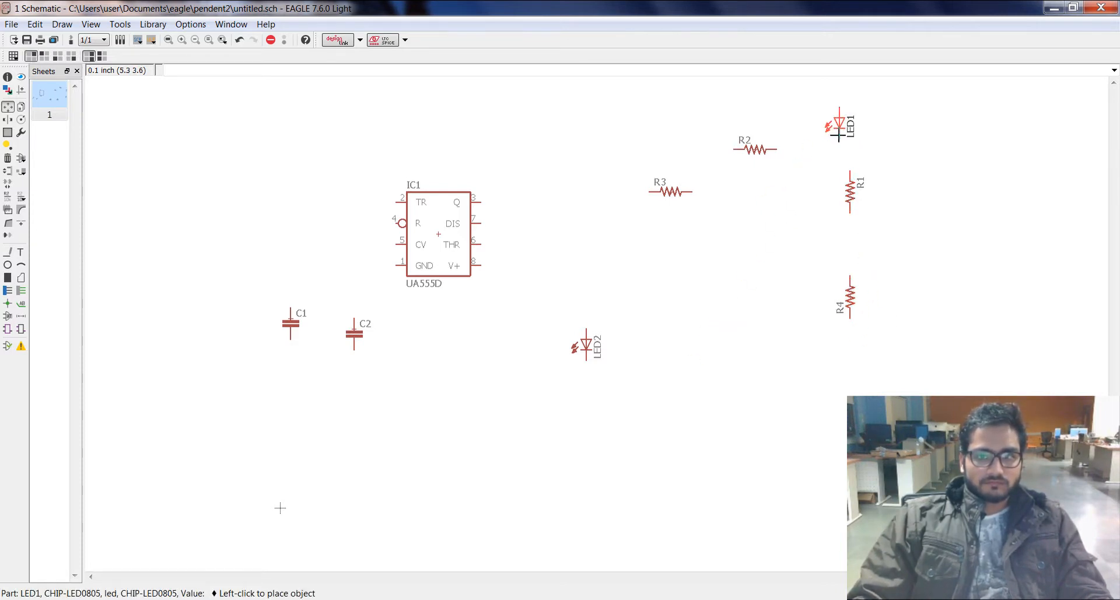
left_click(850, 146)
left_click(587, 344)
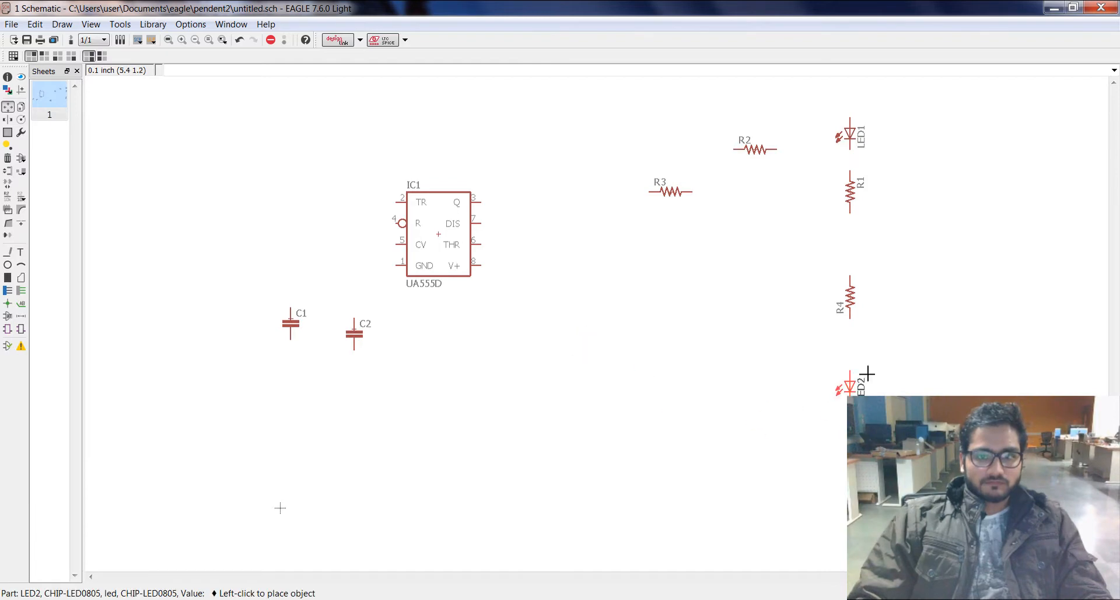
left_click(862, 371)
Step: Turn R3 and R2 vertical and stack them to the right of IC1, with R3 above R2
left_click(671, 191)
right_click(651, 186)
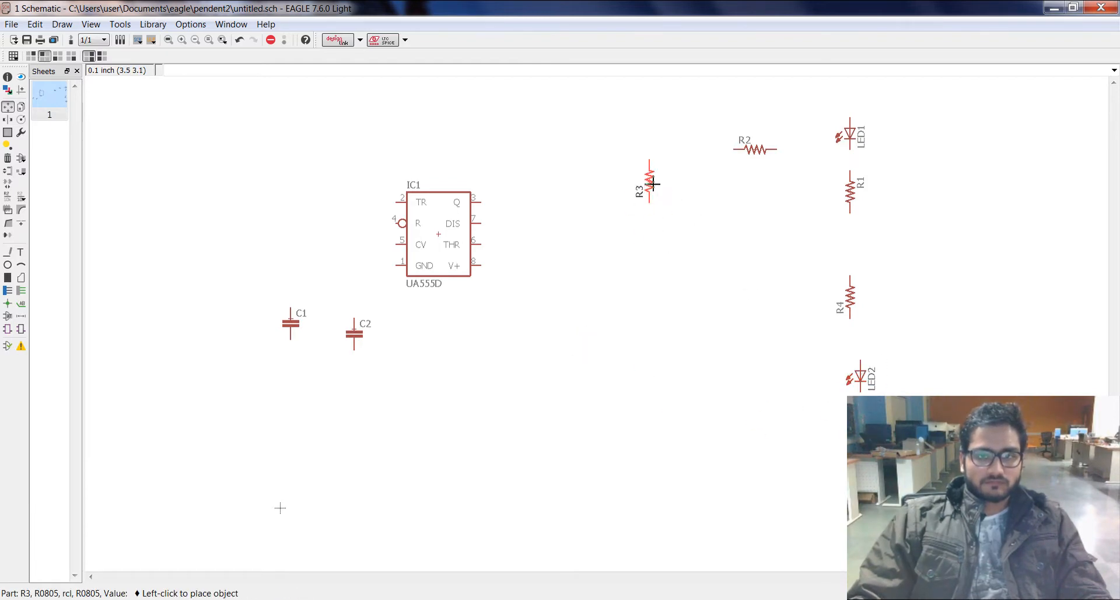
left_click(652, 184)
left_click(755, 149)
right_click(658, 259)
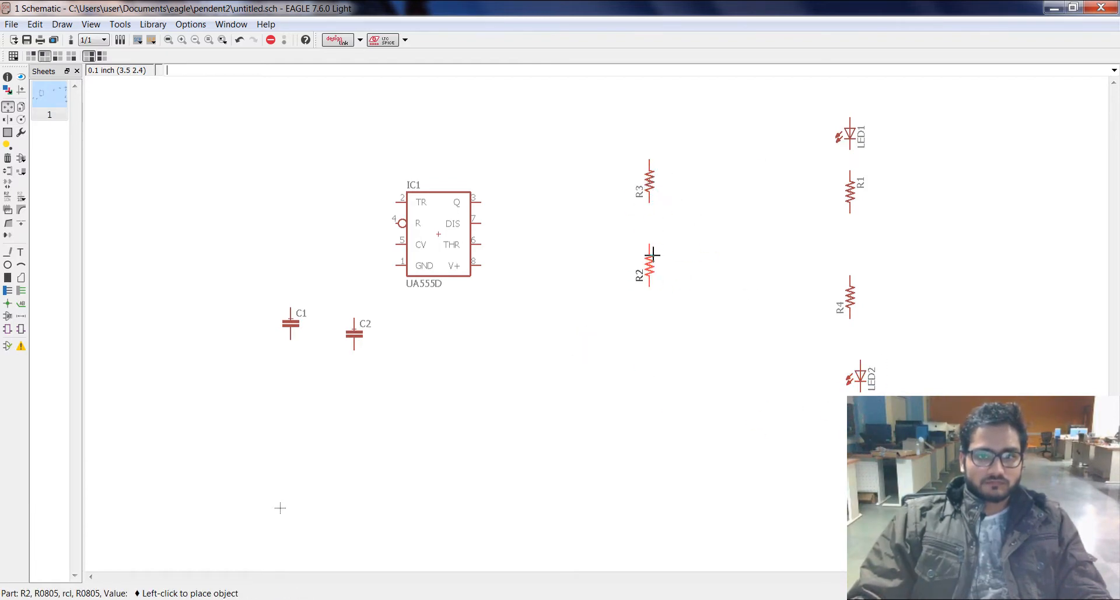
left_click(653, 254)
Step: Shift C2 and C1 one grid step up and left, and align LED2 vertically with R4
left_click(354, 333)
left_click(344, 323)
left_click(290, 322)
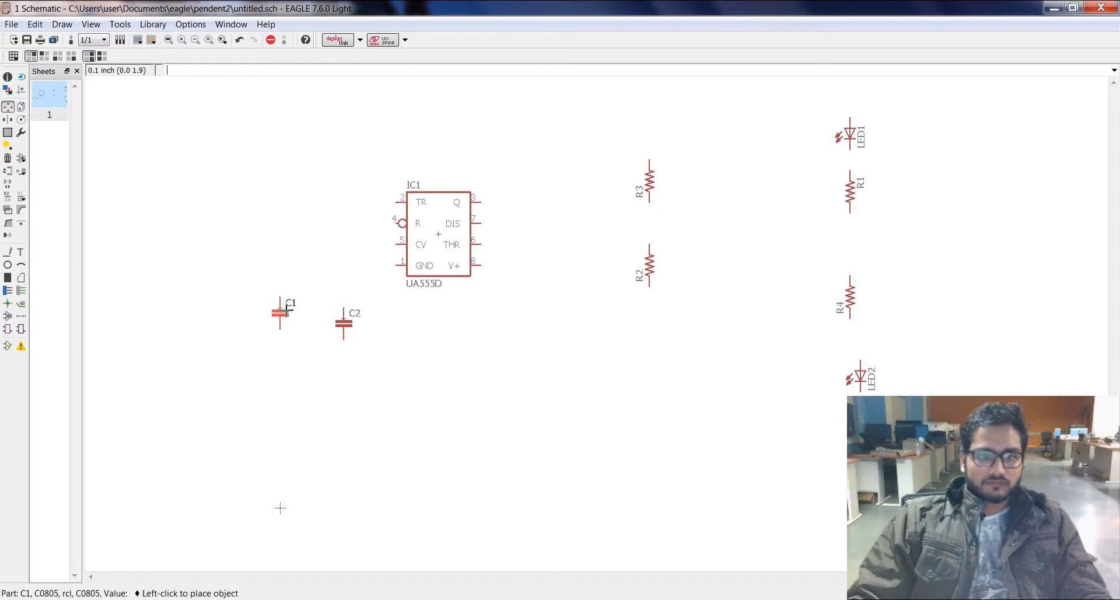
left_click(286, 310)
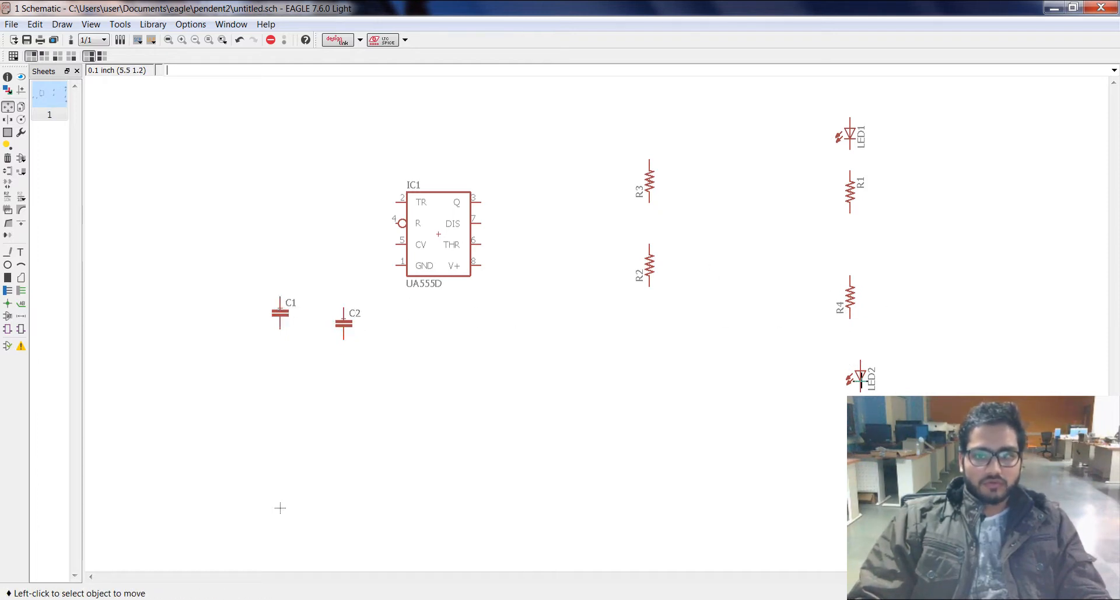
left_click(860, 378)
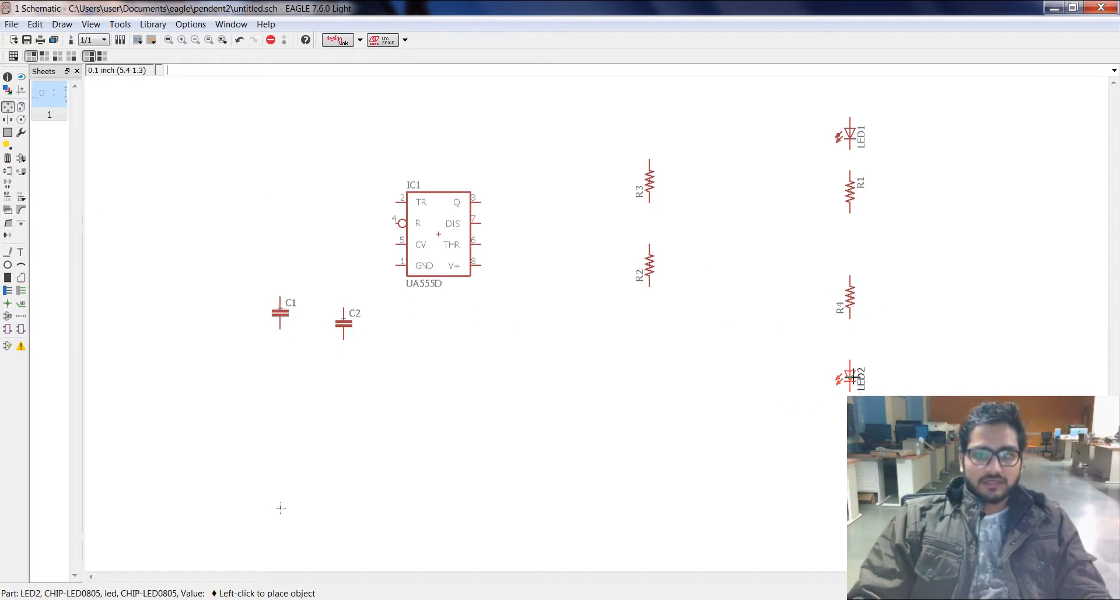
left_click(853, 378)
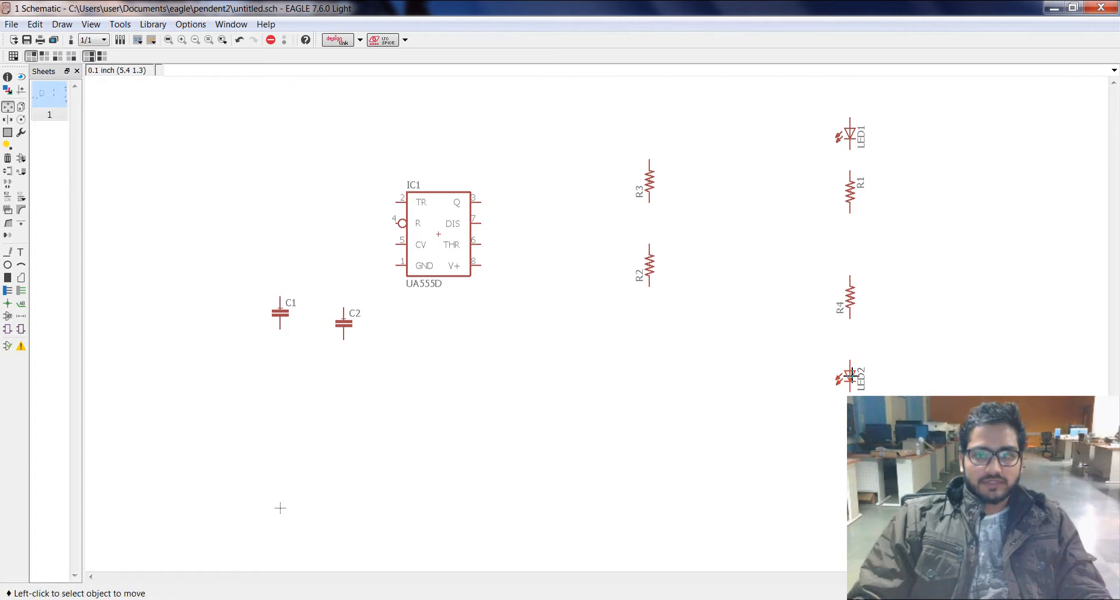
Step: Draw net wires connecting LED1, R1, R4 and LED2 in series, and another connecting R3 to R2
left_click(21, 291)
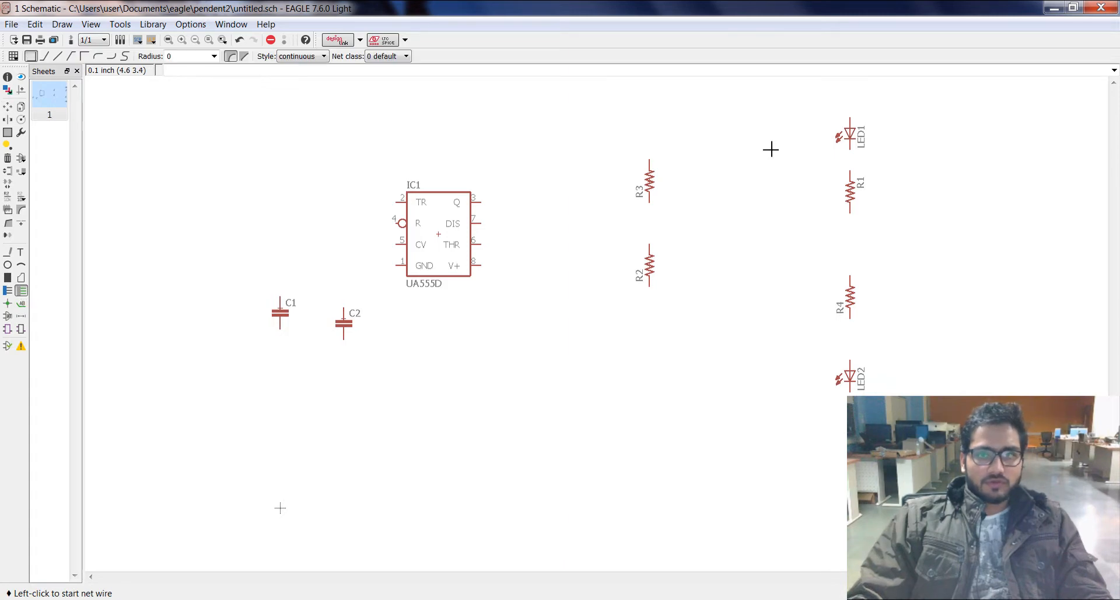
left_click(851, 150)
left_click(853, 170)
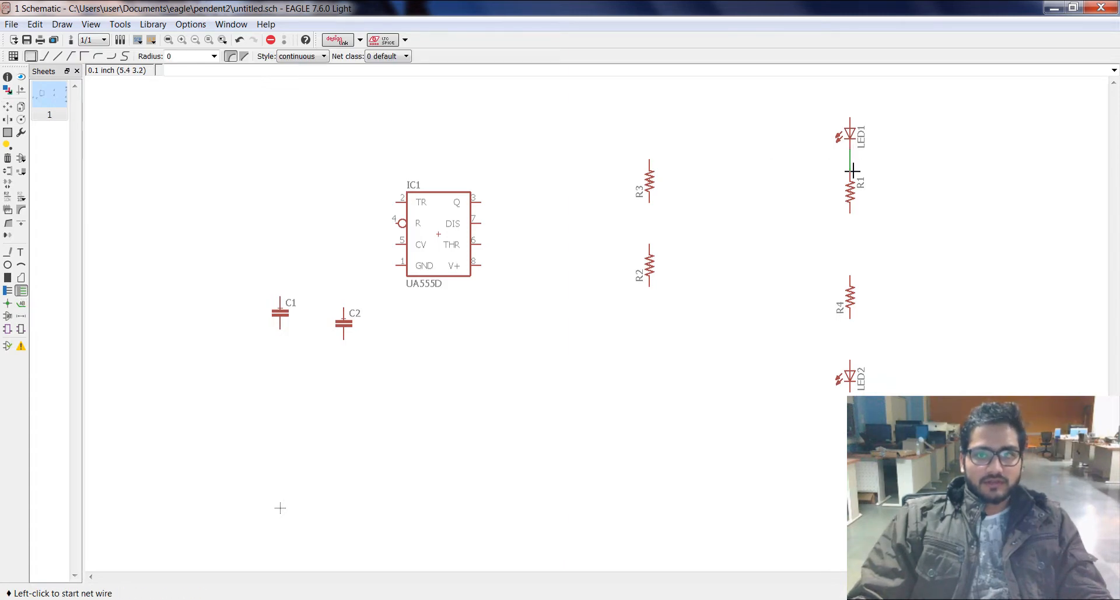
left_click(853, 216)
left_click(852, 275)
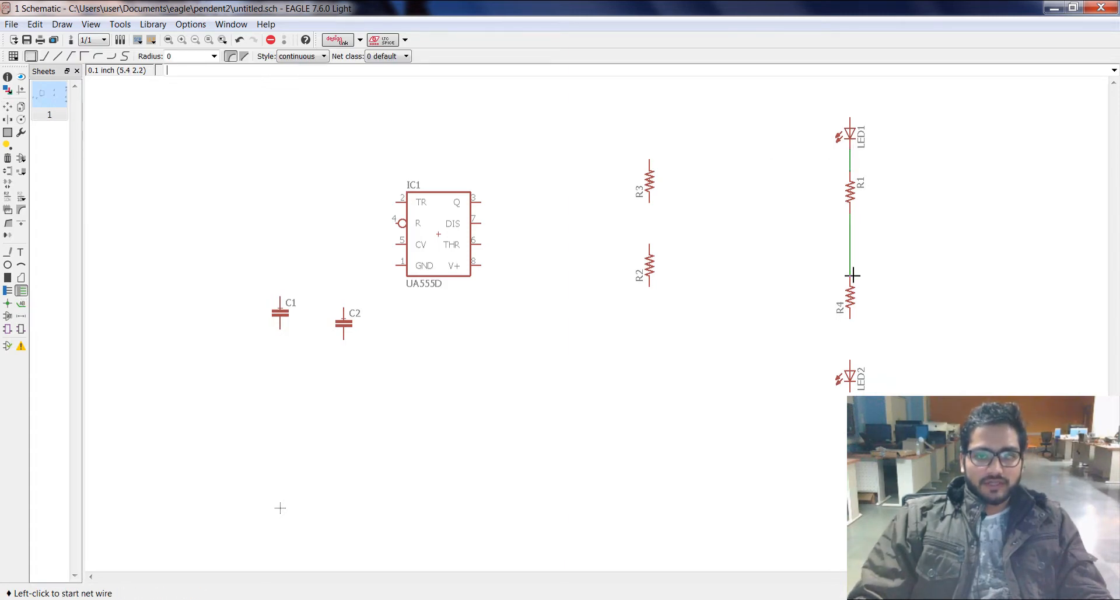
left_click(852, 320)
left_click(852, 359)
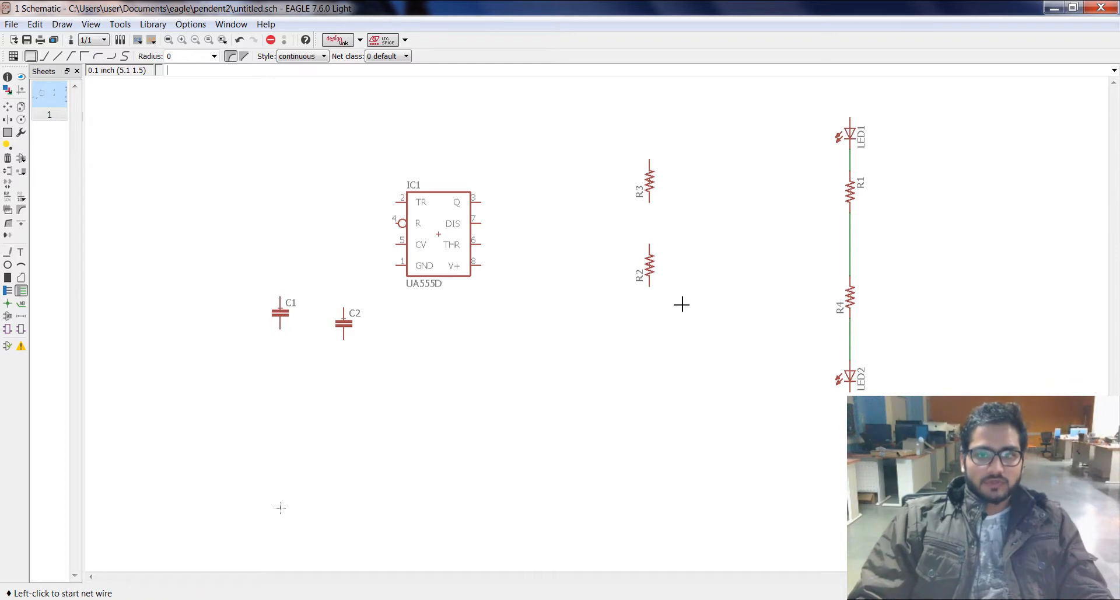
left_click(650, 203)
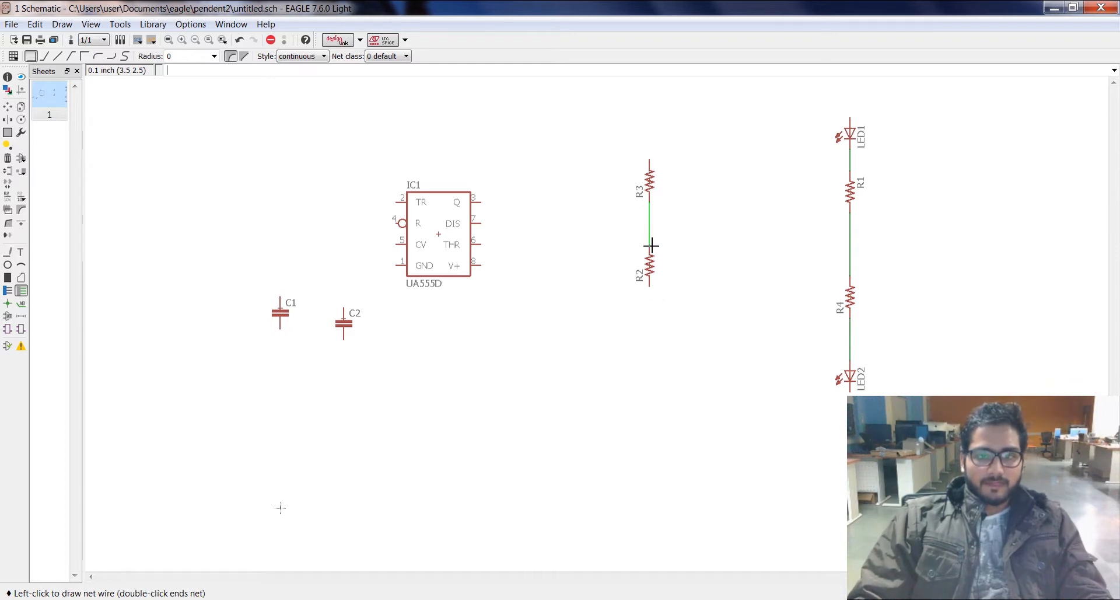
left_click(650, 246)
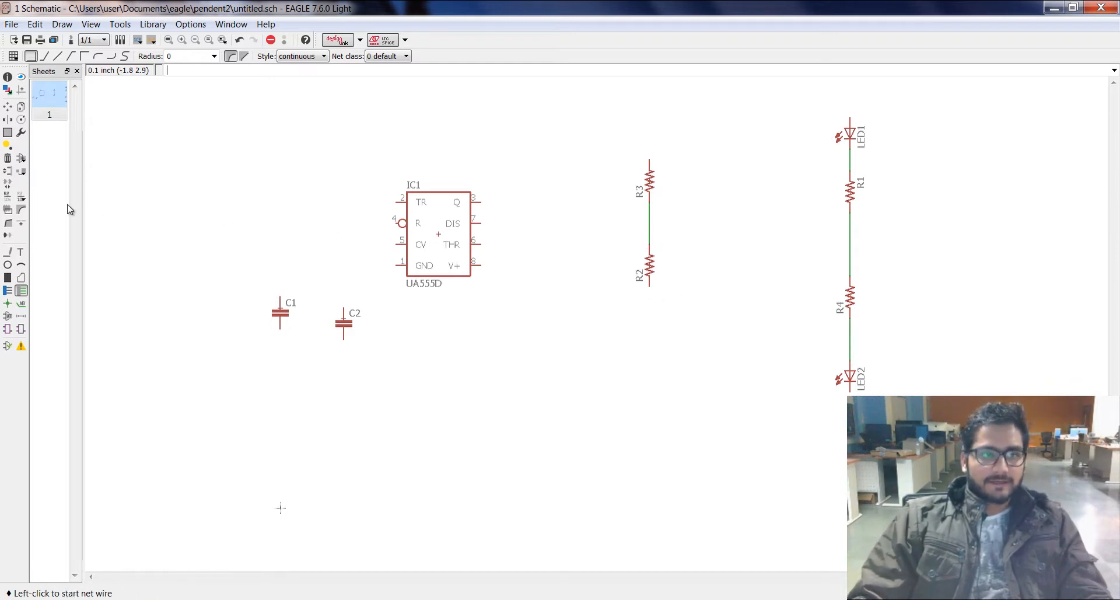
Step: Add a +3V3 supply symbol from the supply1 library directly above LED1
left_click(21, 158)
left_click(92, 334)
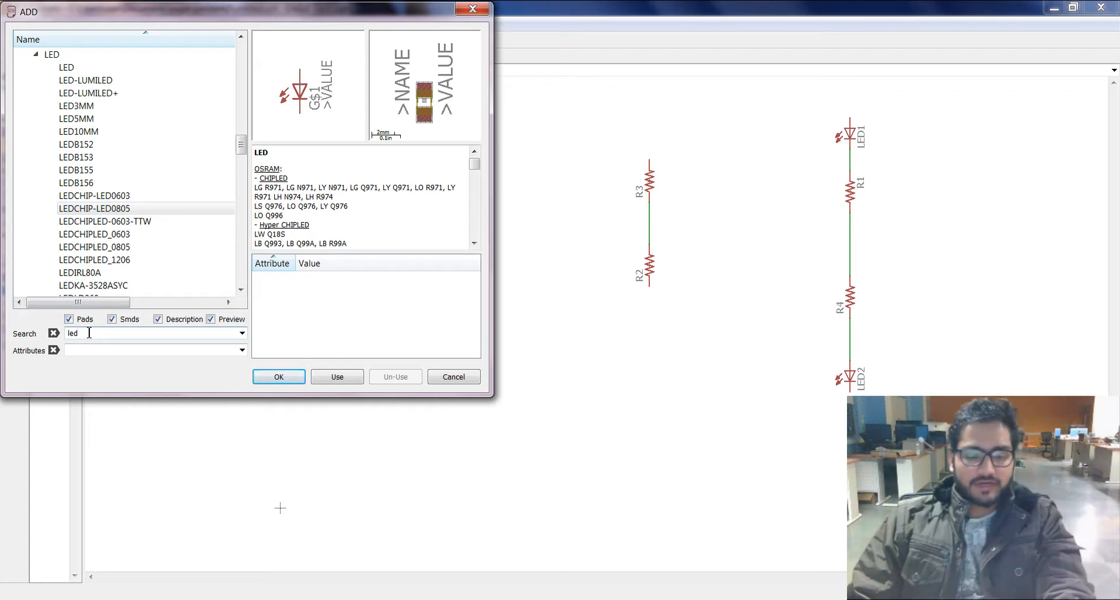
key("BackSpace")
key("BackSpace")
key("BackSpace")
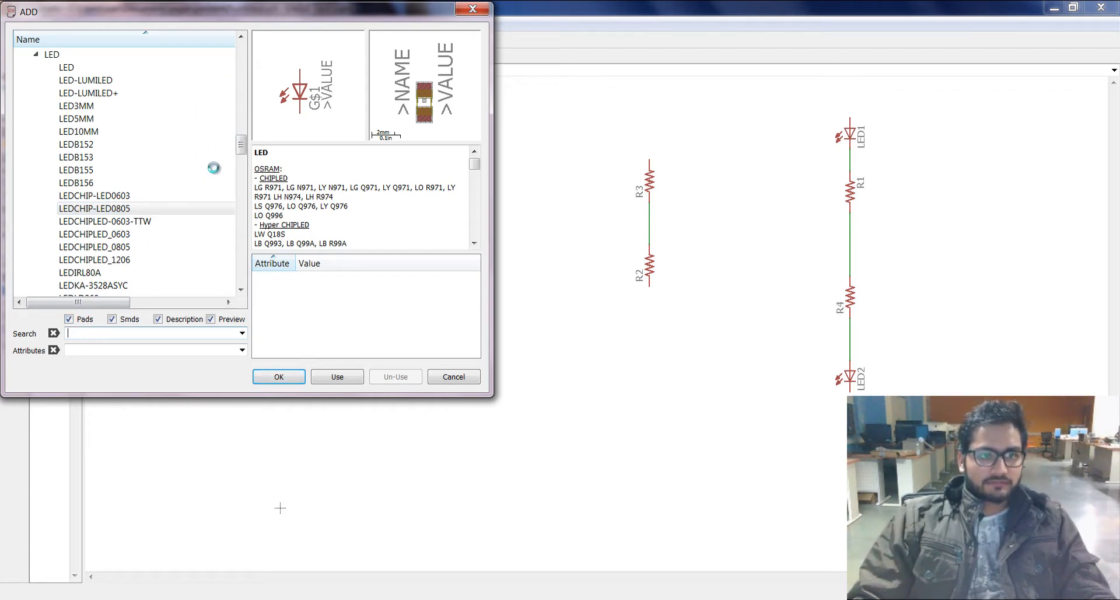
left_click_drag(243, 110, 243, 248)
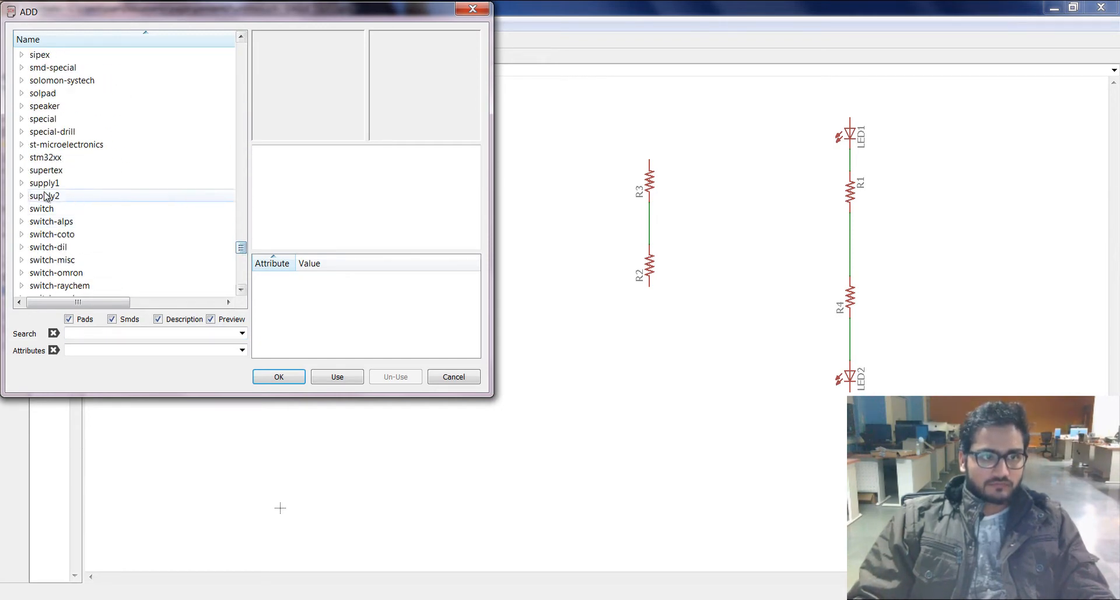
left_click(21, 197)
double_click(88, 69)
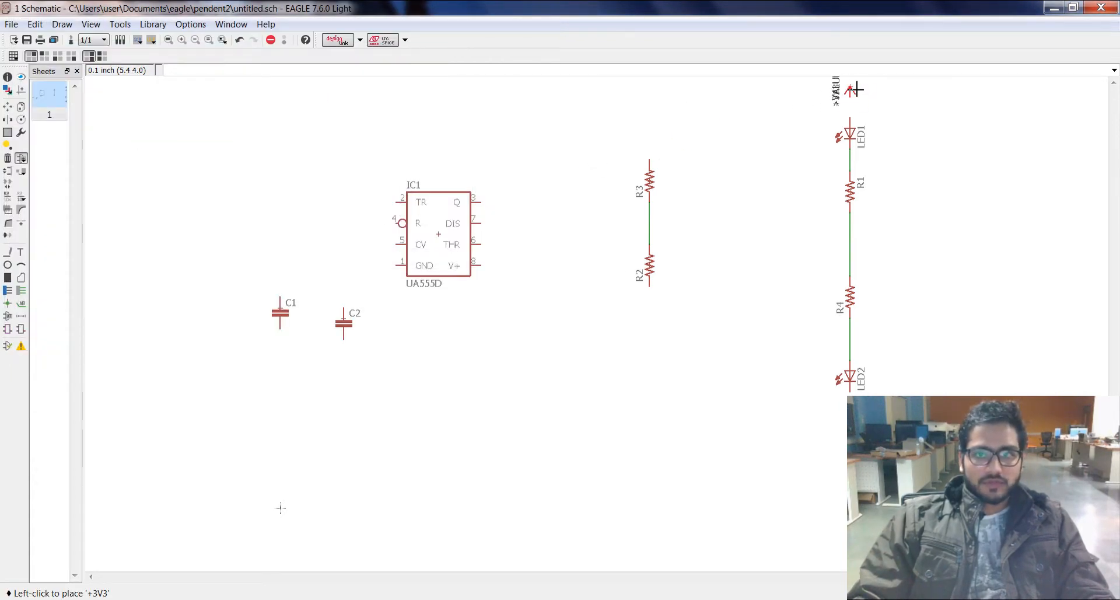
left_click(855, 89)
Step: Add a GND symbol from the supply1 library directly below LED2
left_click(21, 157)
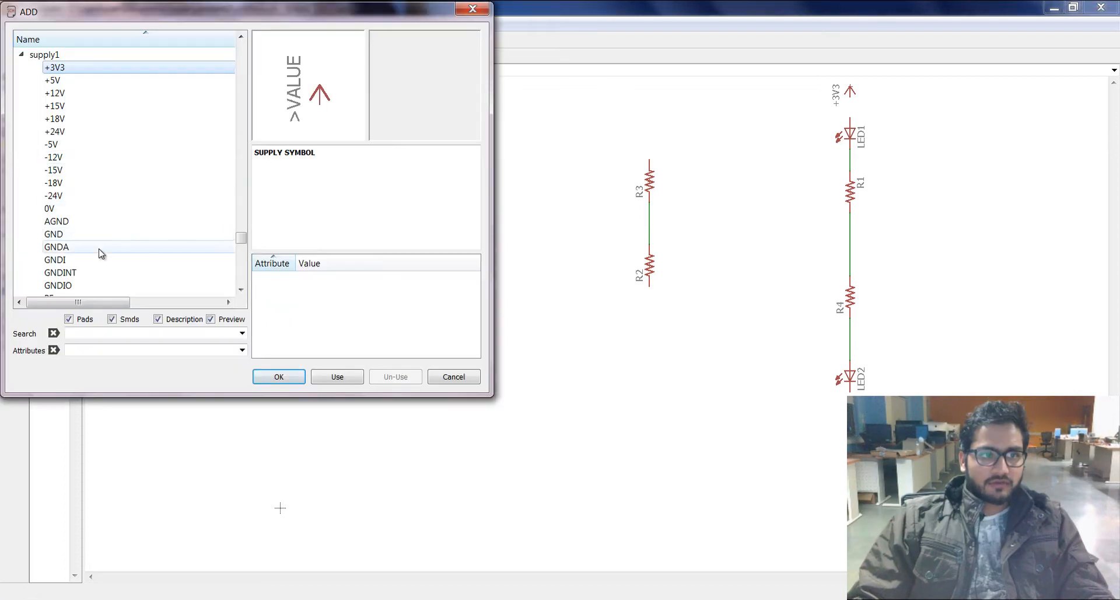
double_click(117, 235)
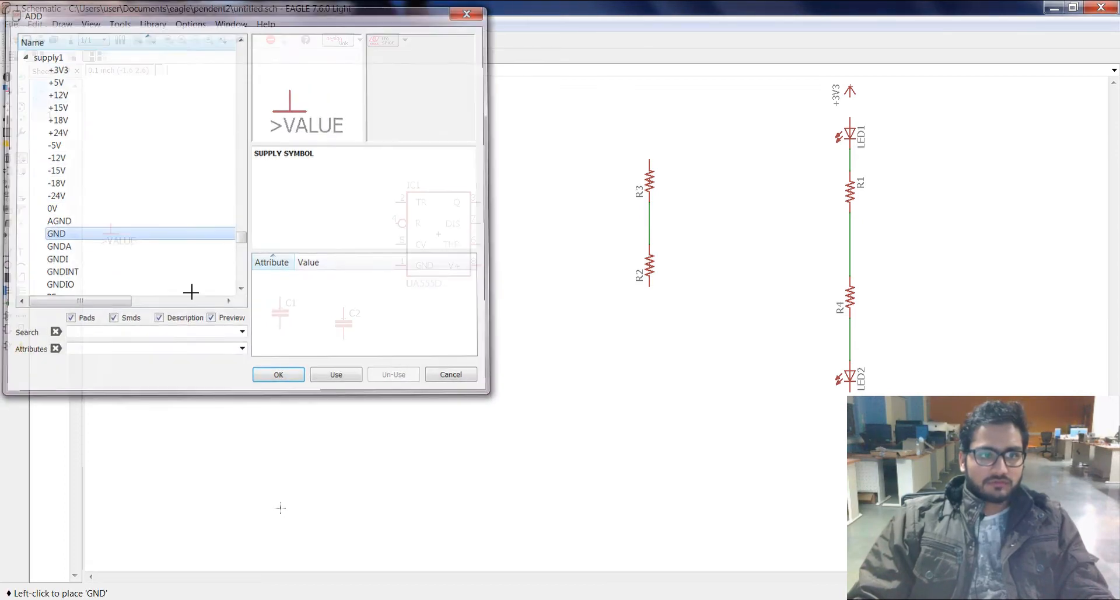
left_click(844, 425)
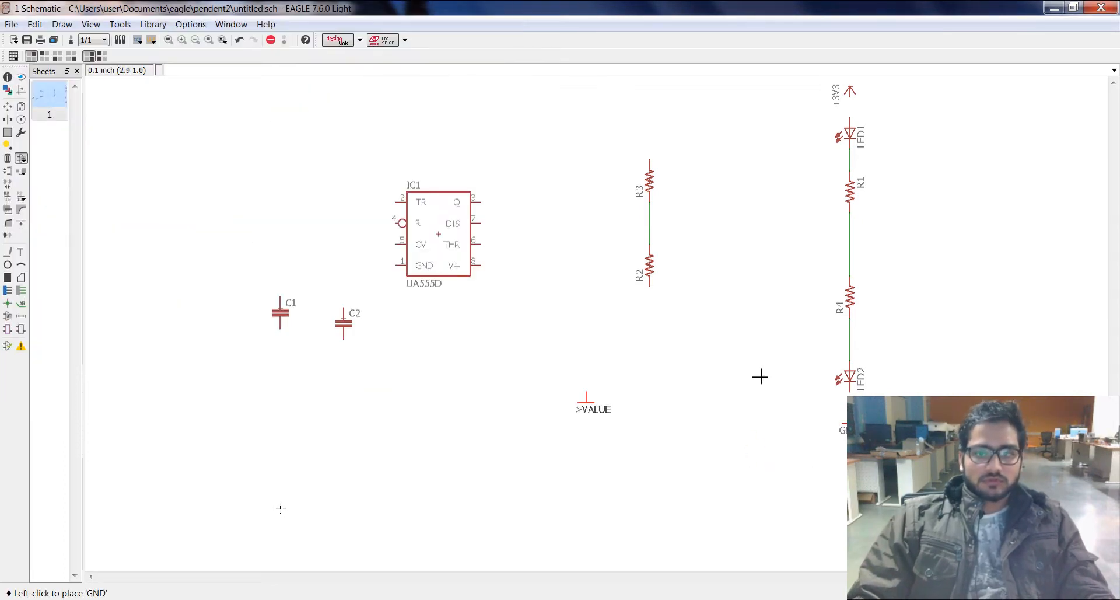
Step: Draw net wires connecting LED2 to GND and the +3V3 supply to LED1
left_click(21, 290)
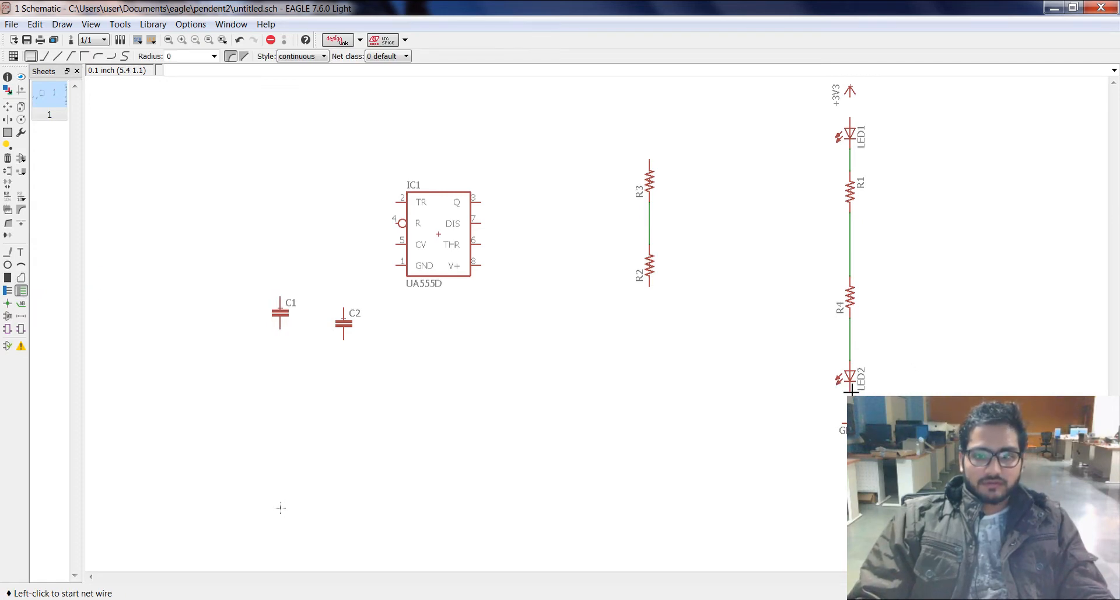
left_click(851, 389)
left_click(851, 417)
left_click(851, 100)
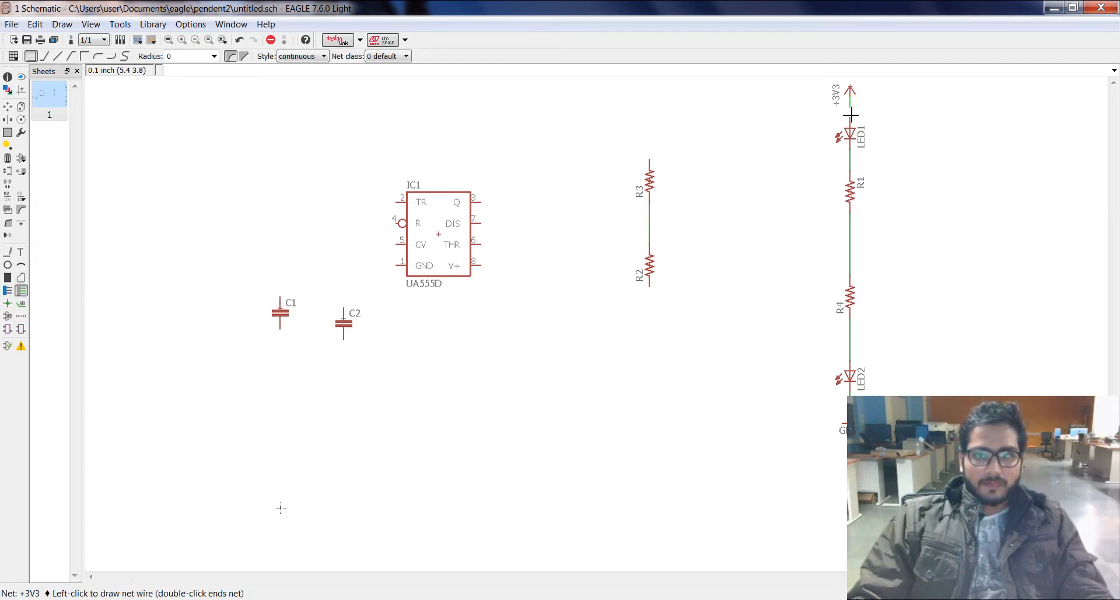
left_click(850, 118)
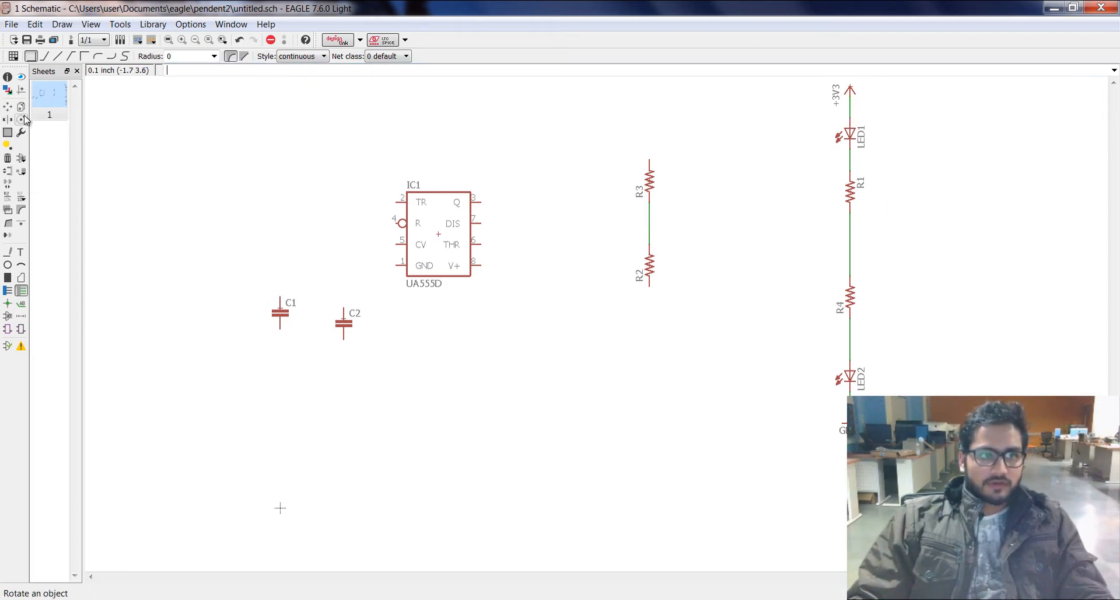
Step: Group the whole LED chain from +3V3 to GND and move it about 0.9 inch left and 0.5 inch down
left_click(7, 133)
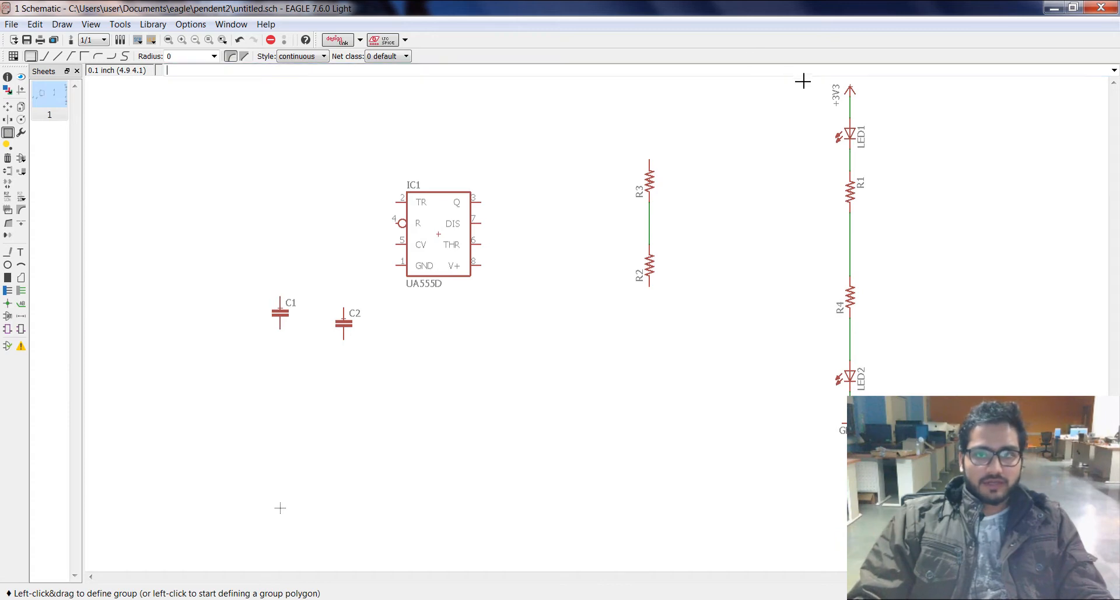
left_click_drag(811, 80, 926, 467)
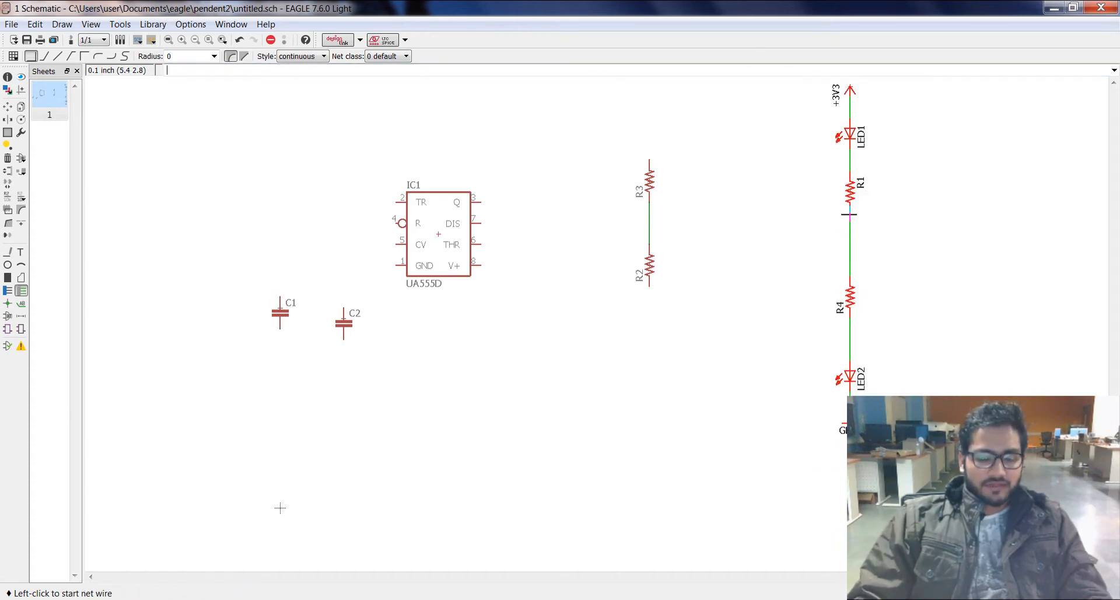
left_click(8, 106)
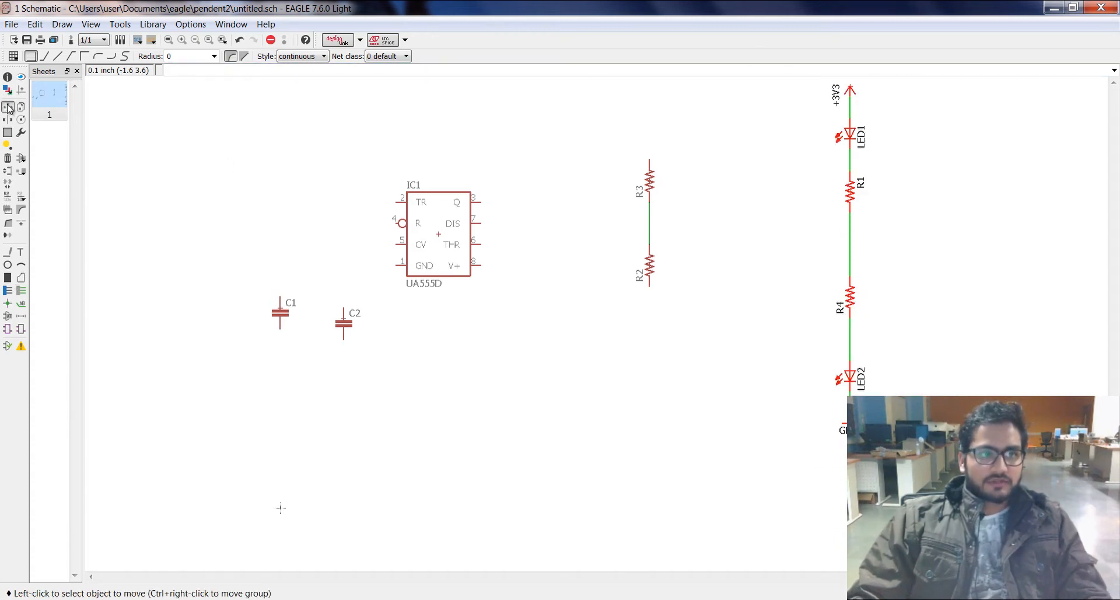
right_click(853, 243, "ctrl")
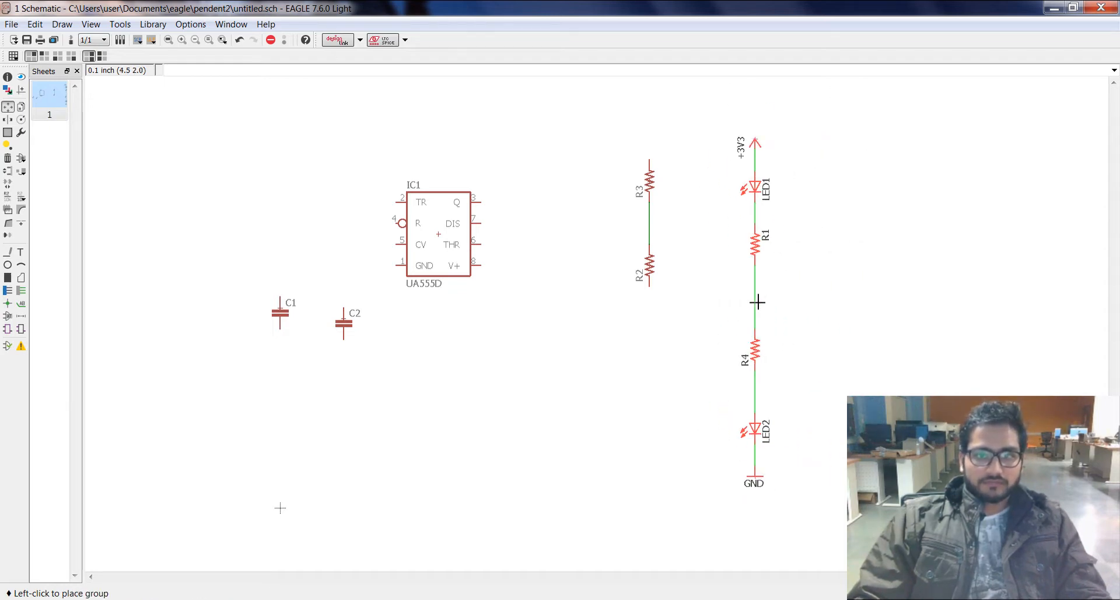
left_click(761, 294)
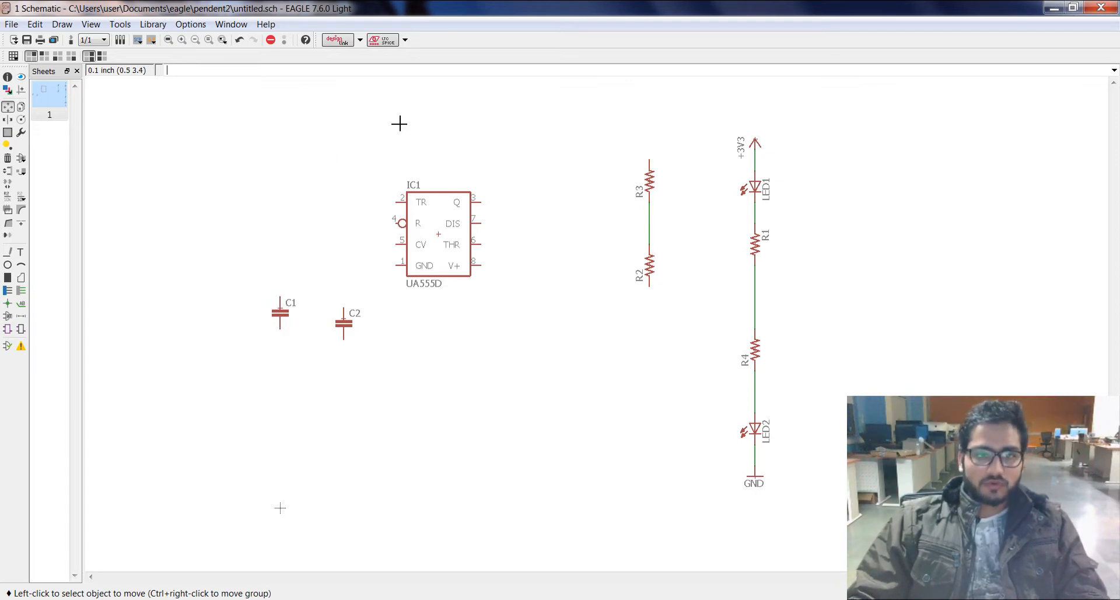
Step: Draw a net wire from IC1 pin 2 (TR) around the underside of the chip to pin 6 (THR)
left_click(21, 290)
left_click(403, 202)
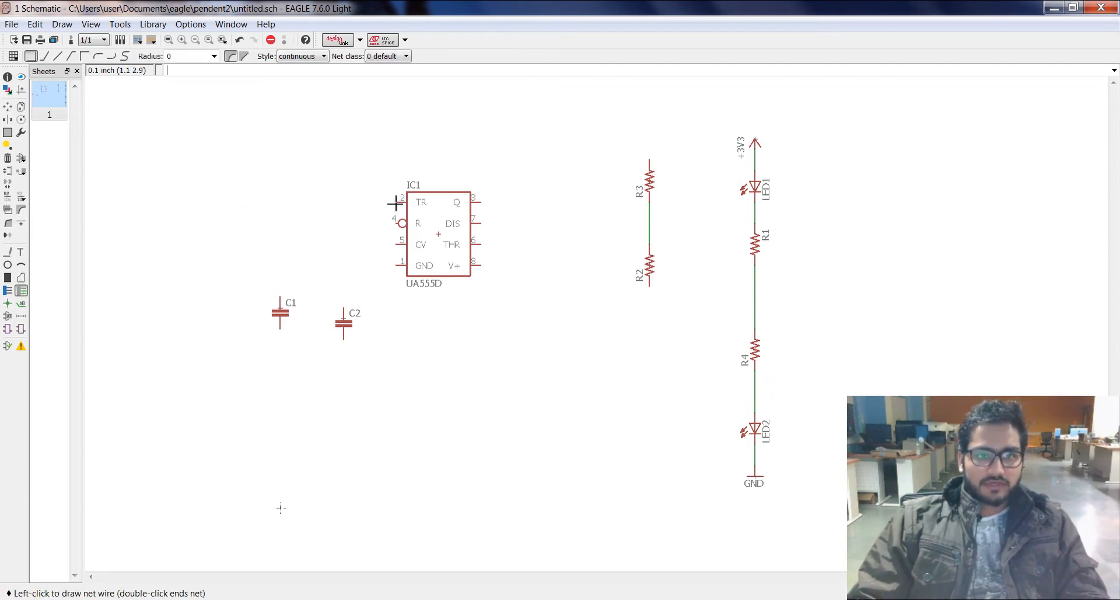
left_click(333, 212)
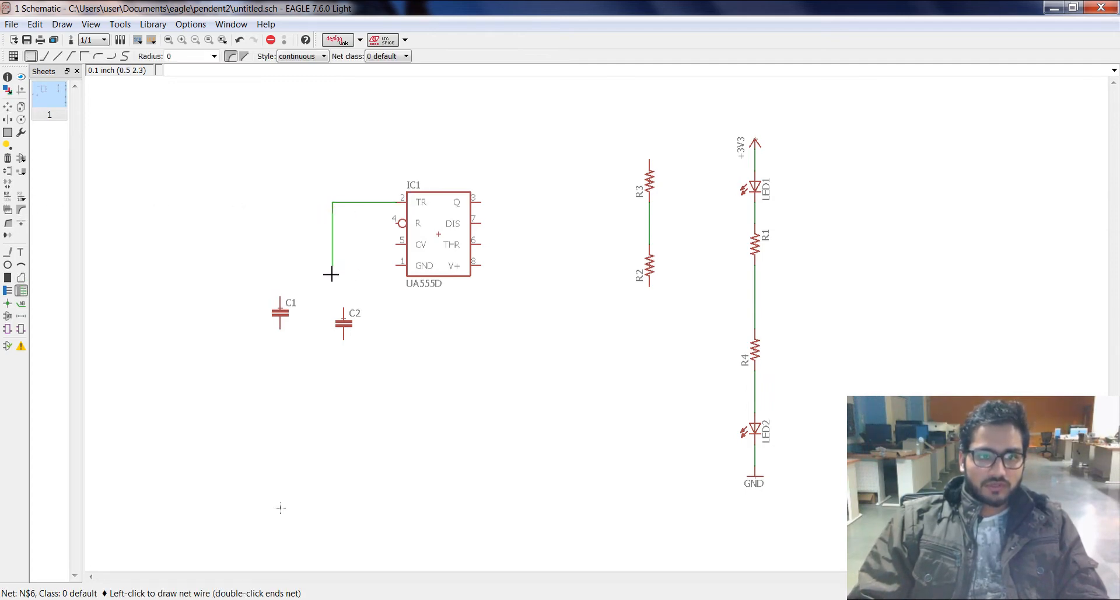
left_click(332, 286)
left_click(397, 318)
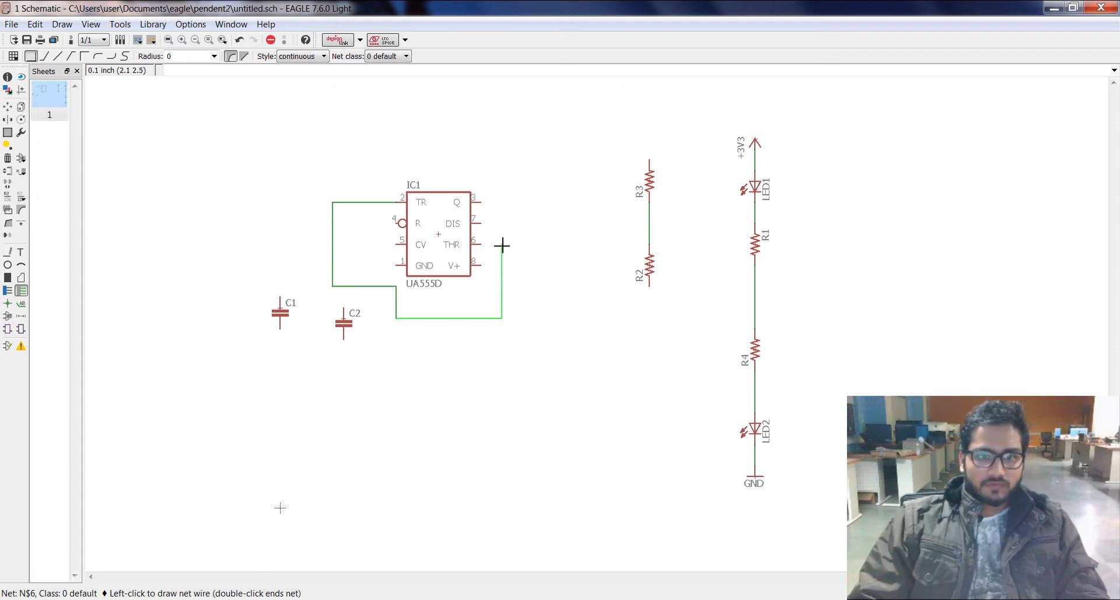
left_click(484, 244)
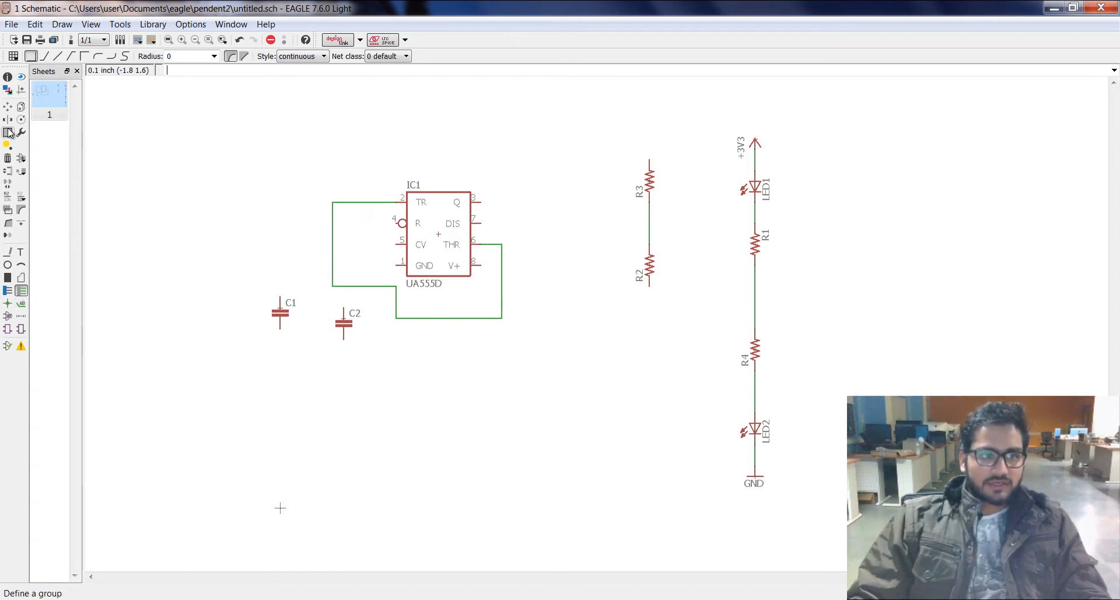
Step: Delete the wire segments running around IC1, keeping only the short stubs at pins TR and THR
left_click(7, 158)
left_click(332, 243)
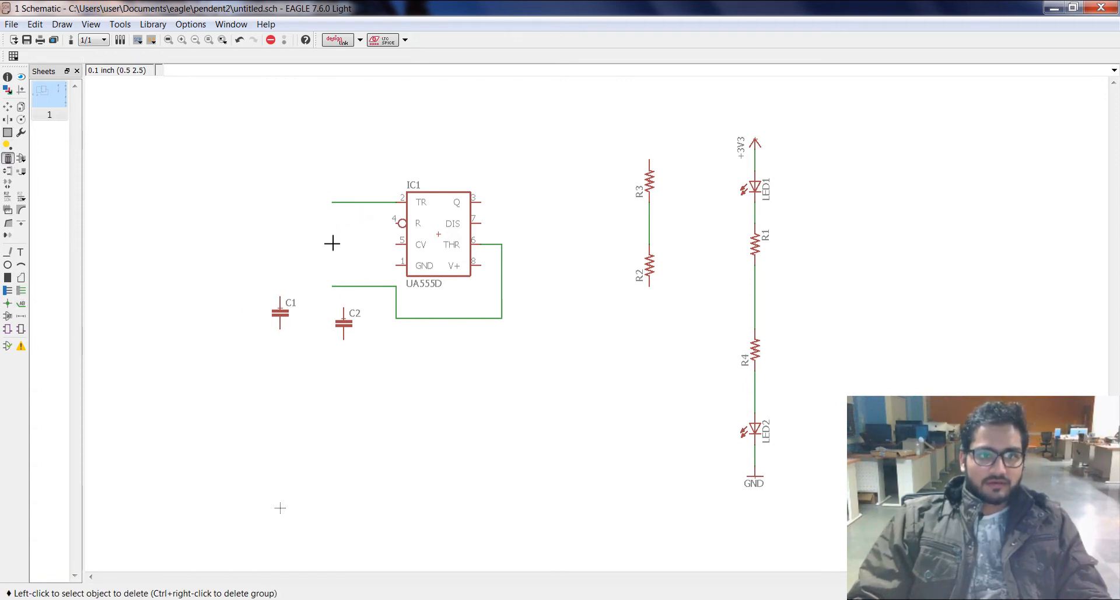
left_click(357, 286)
left_click(396, 301)
left_click(426, 318)
left_click(507, 301)
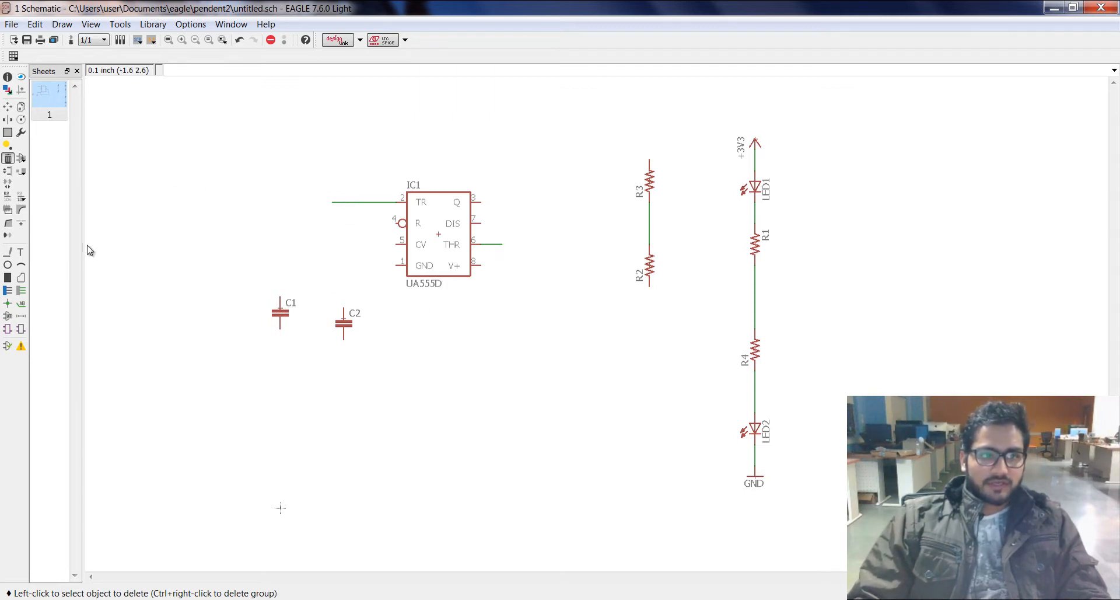
Step: Place net name labels at the free ends of the TR and THR wire stubs
left_click(22, 304)
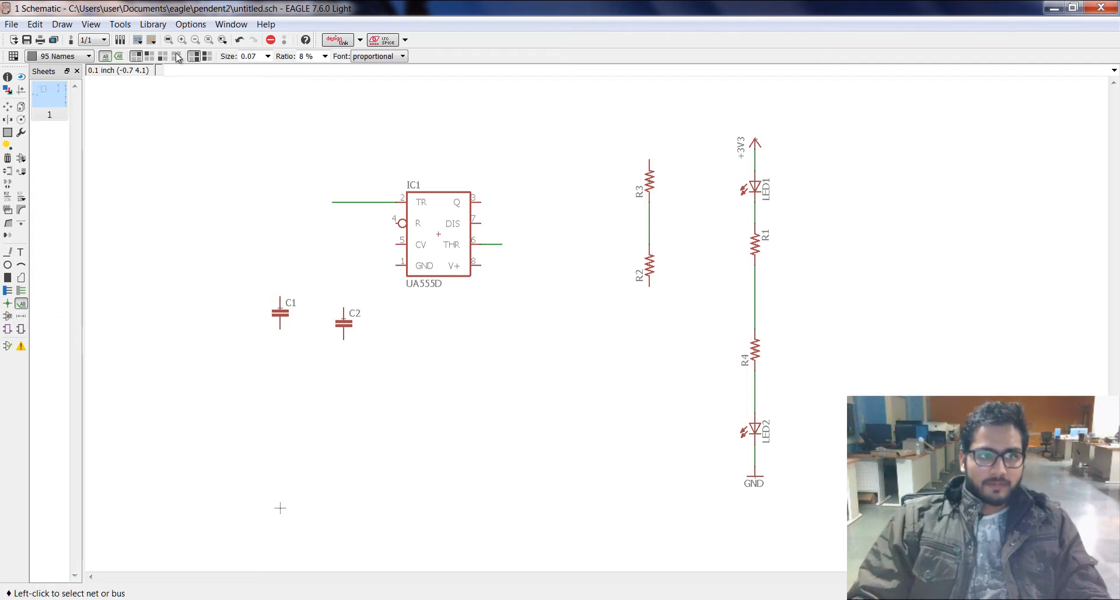
left_click(333, 203)
left_click(330, 201)
left_click(507, 243)
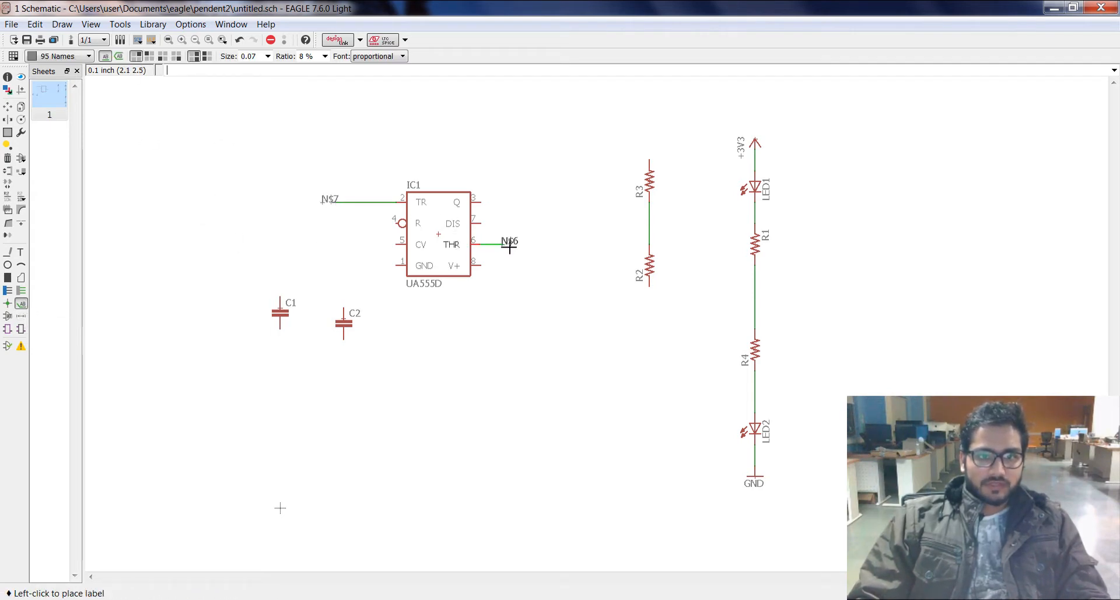
left_click(512, 243)
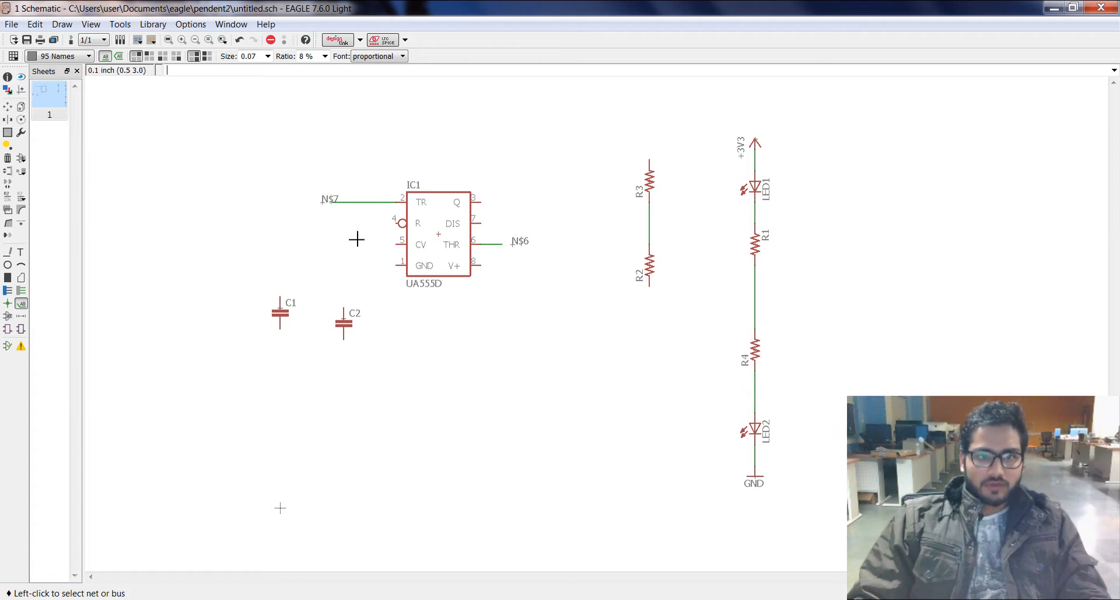
Step: Rename the net on IC1's TR pin to CON
right_click(331, 202)
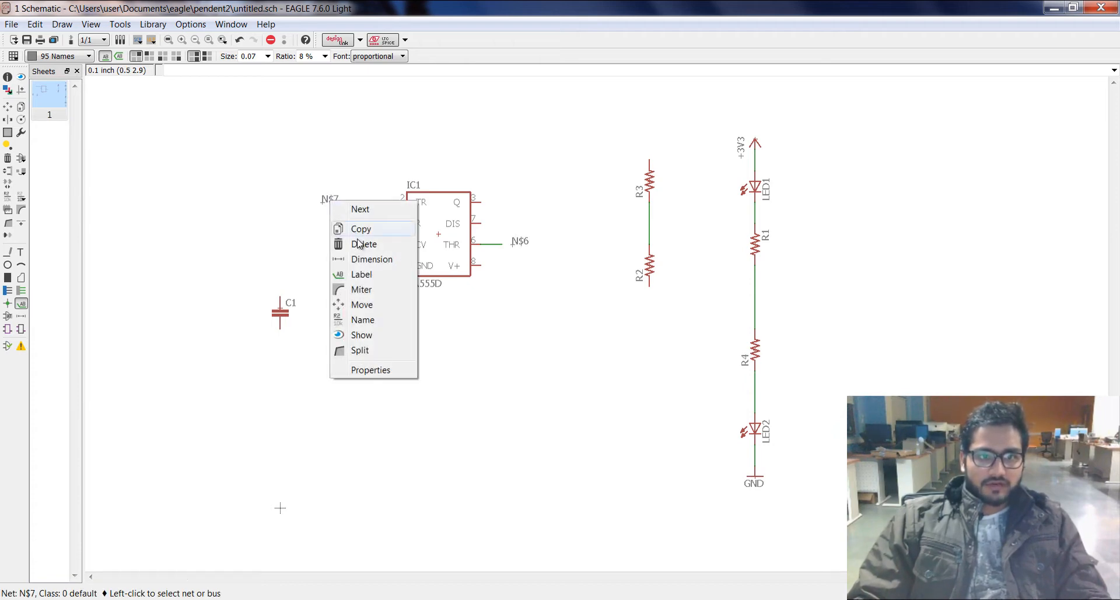
left_click(382, 319)
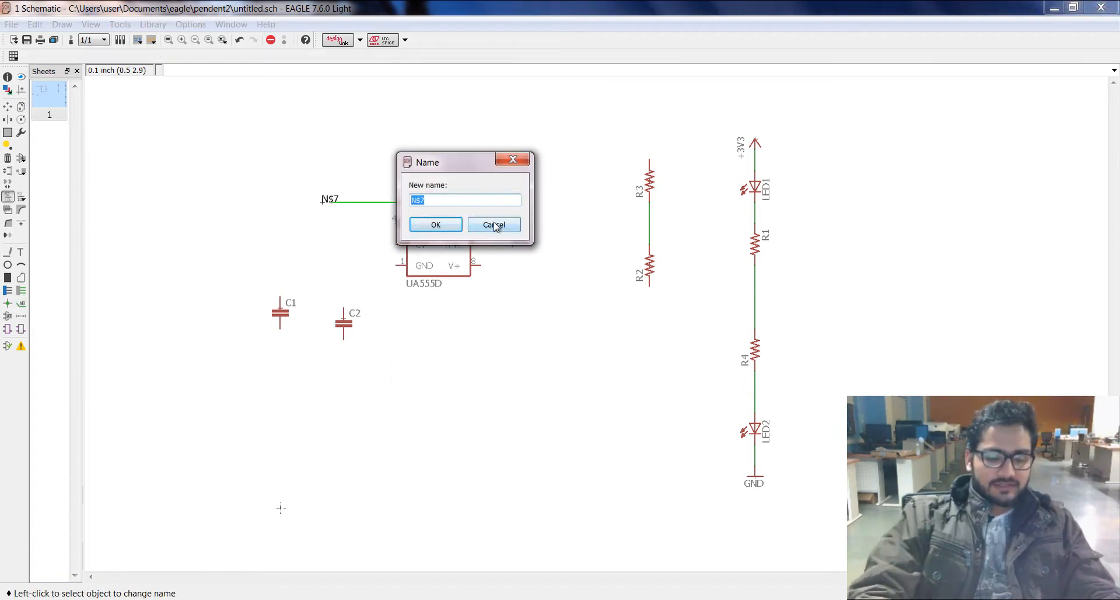
type("CONN")
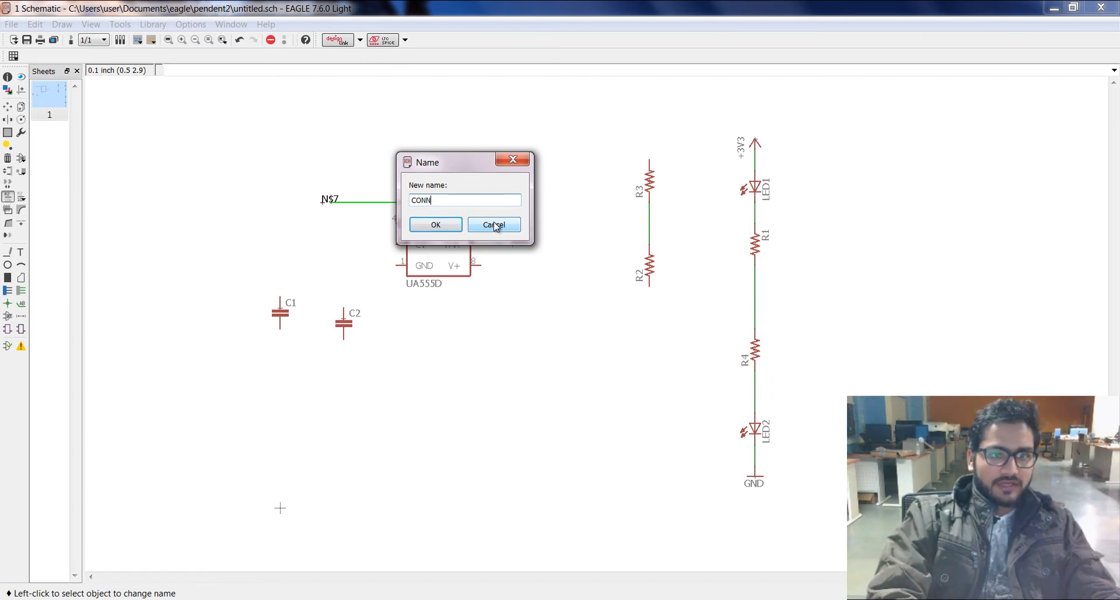
type("ECT")
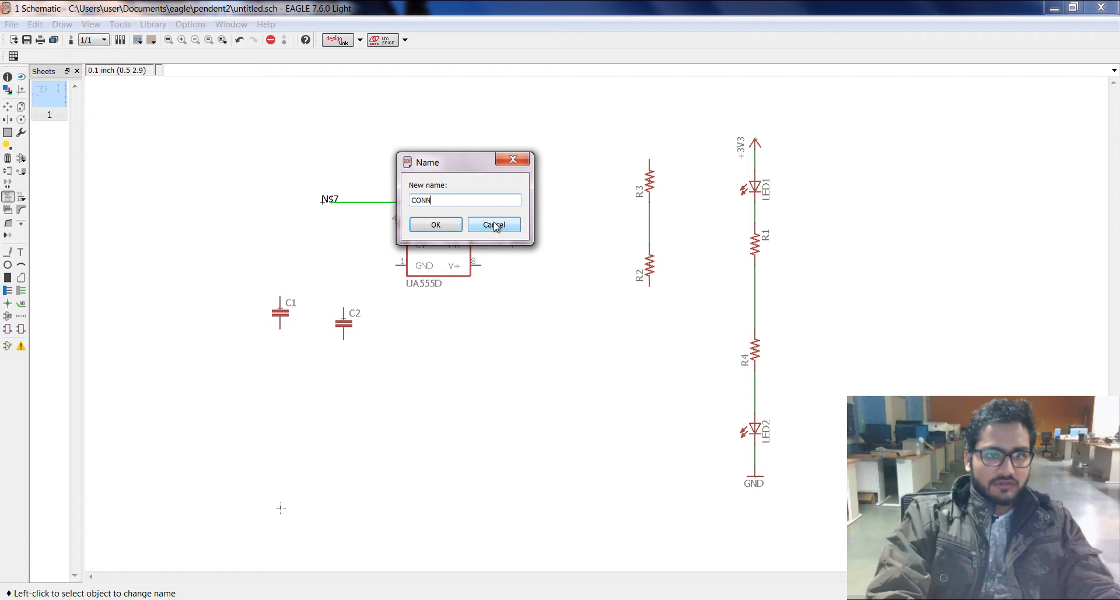
key("Return")
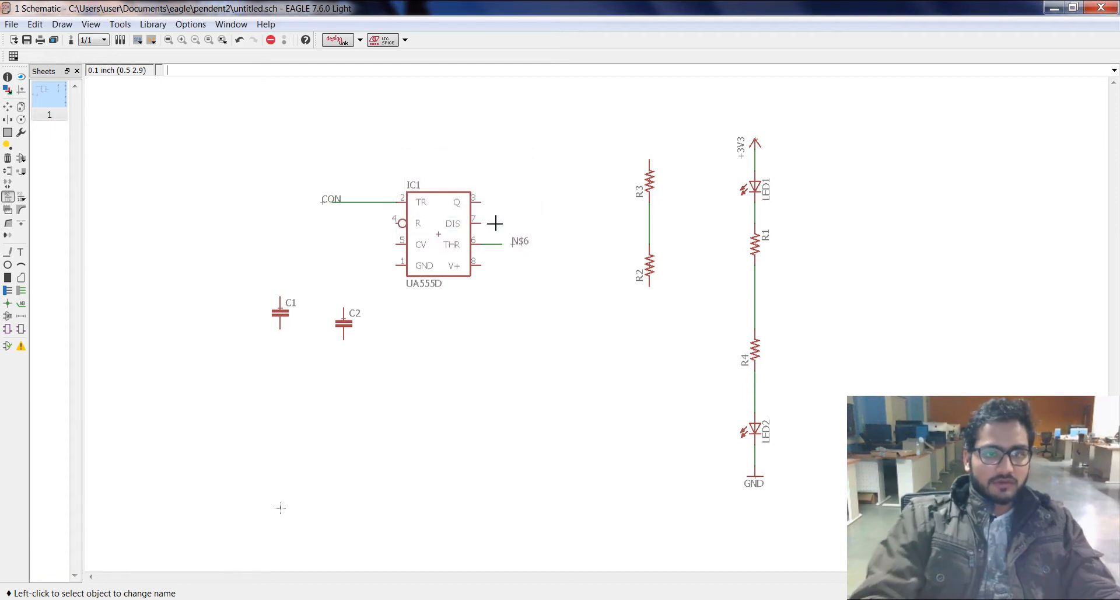
Step: Rename the net on IC1's THR pin to CON and join it to the existing CON net
right_click(523, 248)
left_click(581, 325)
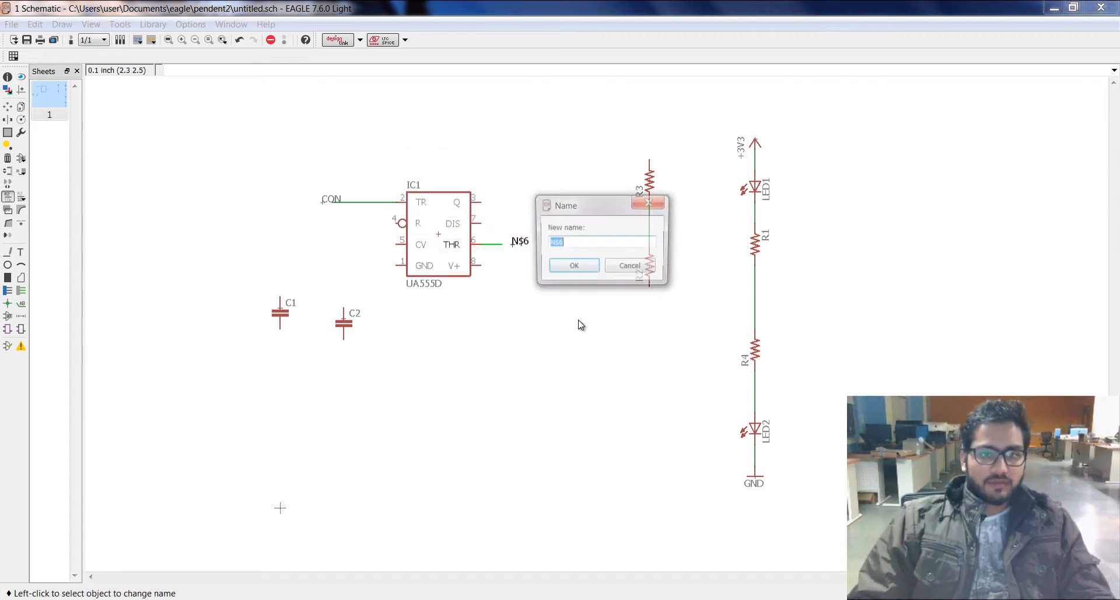
type("CON")
key("Return")
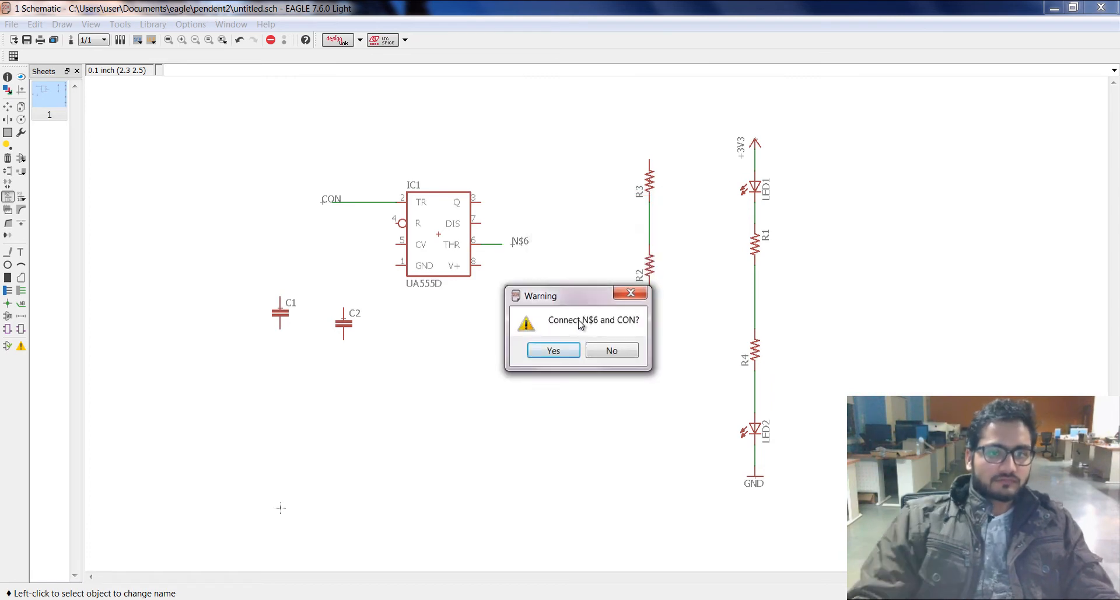
left_click(563, 350)
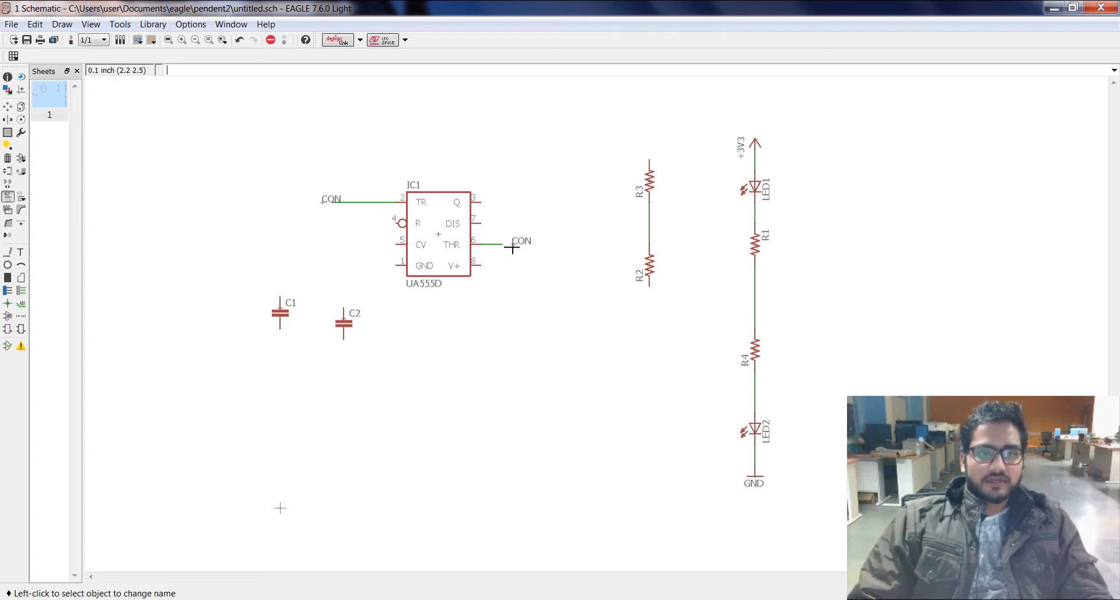
Step: Wire IC1's Q pin to the net between R1 and R4, and its DIS pin to the net between R3 and R2
left_click(22, 291)
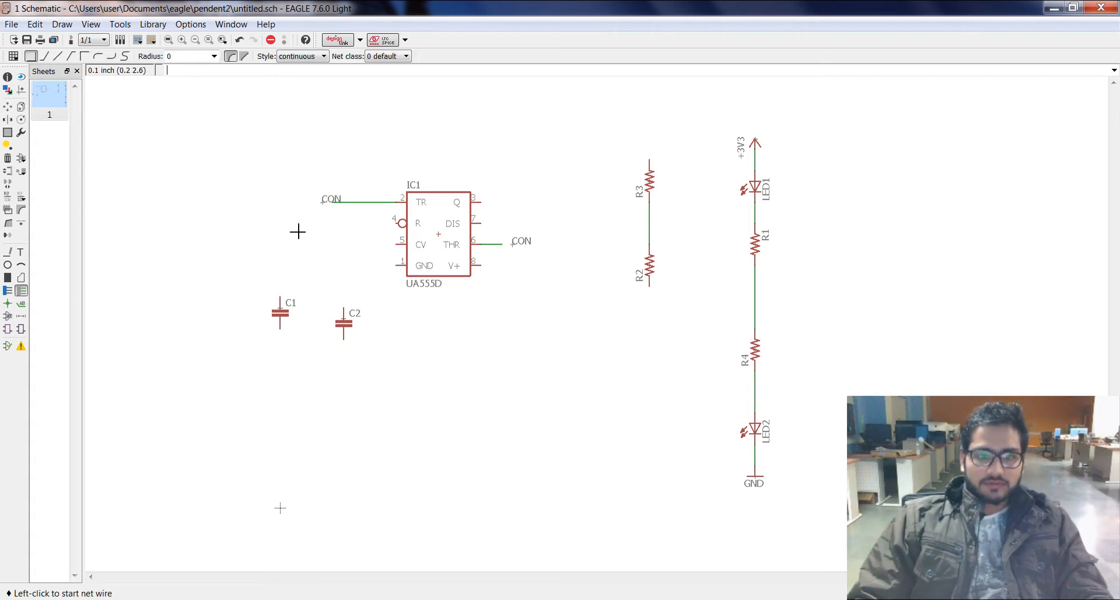
left_click(484, 204)
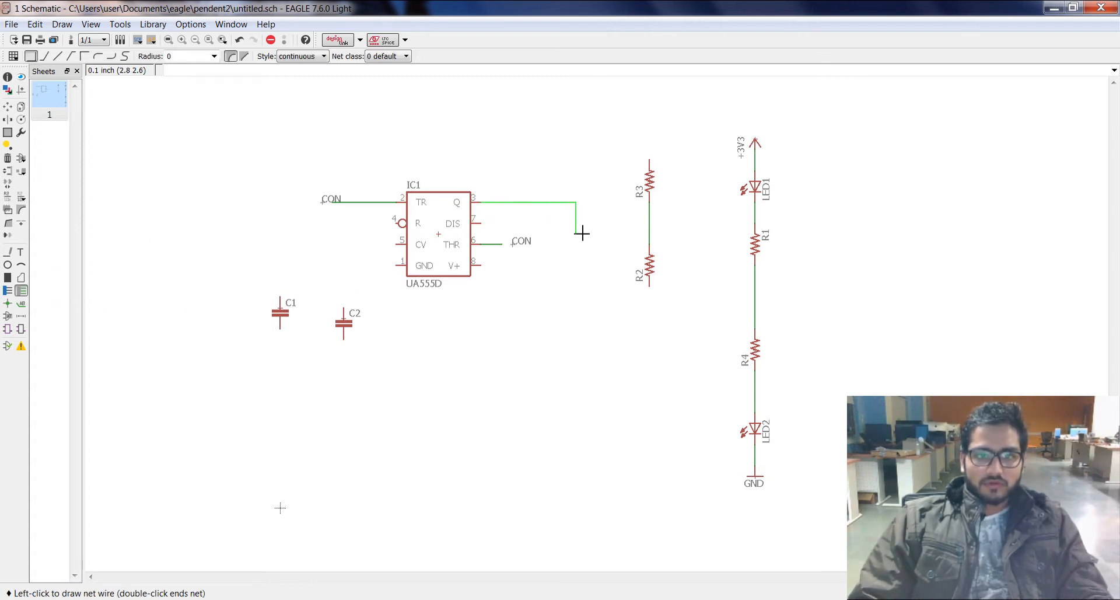
left_click(587, 309)
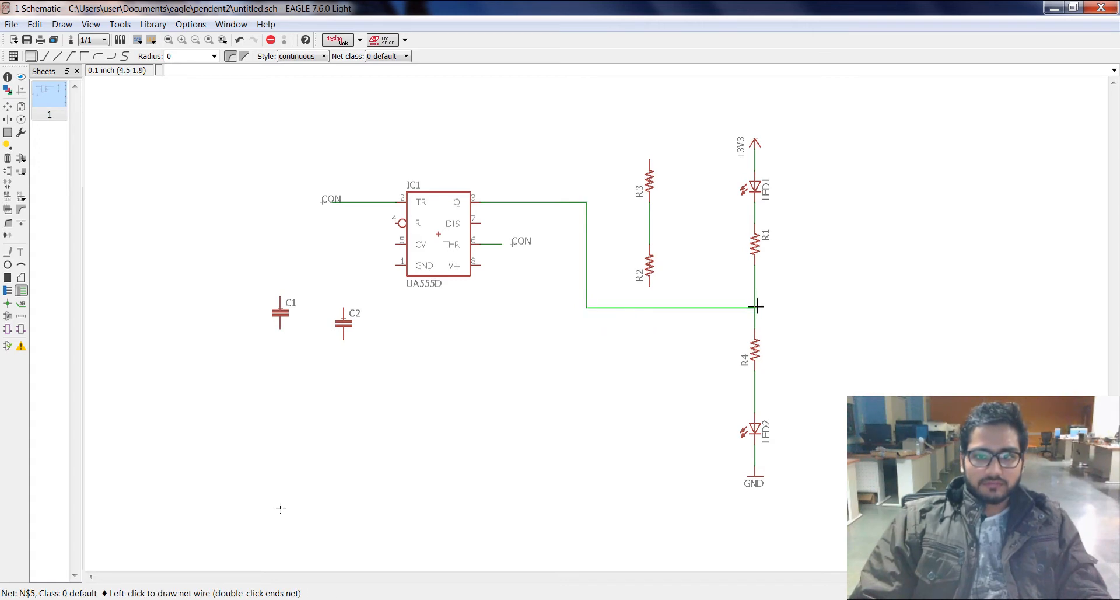
left_click(755, 308)
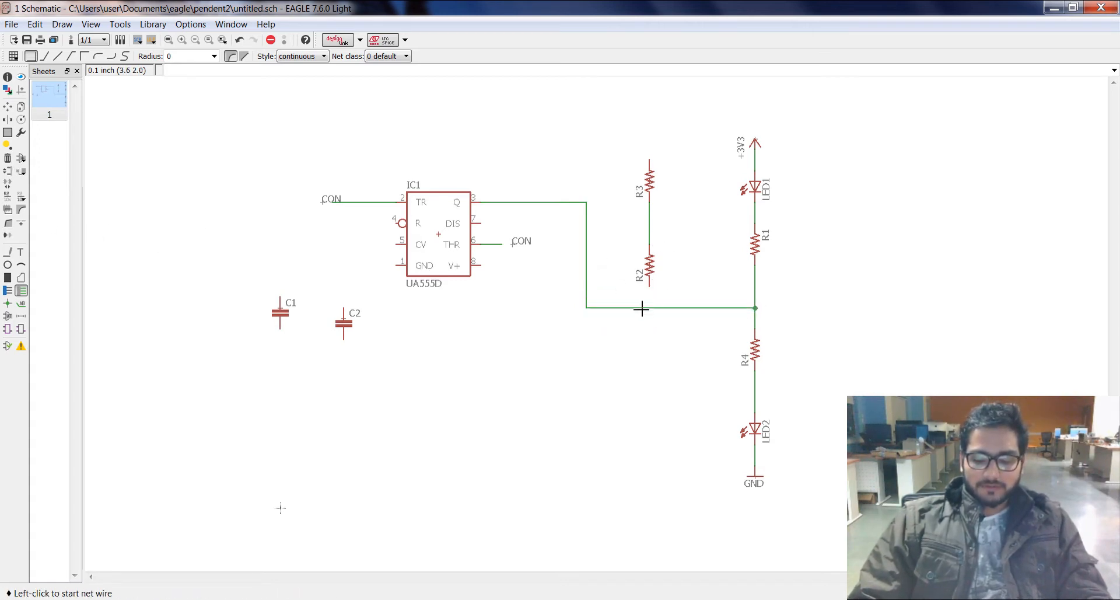
left_click(486, 224)
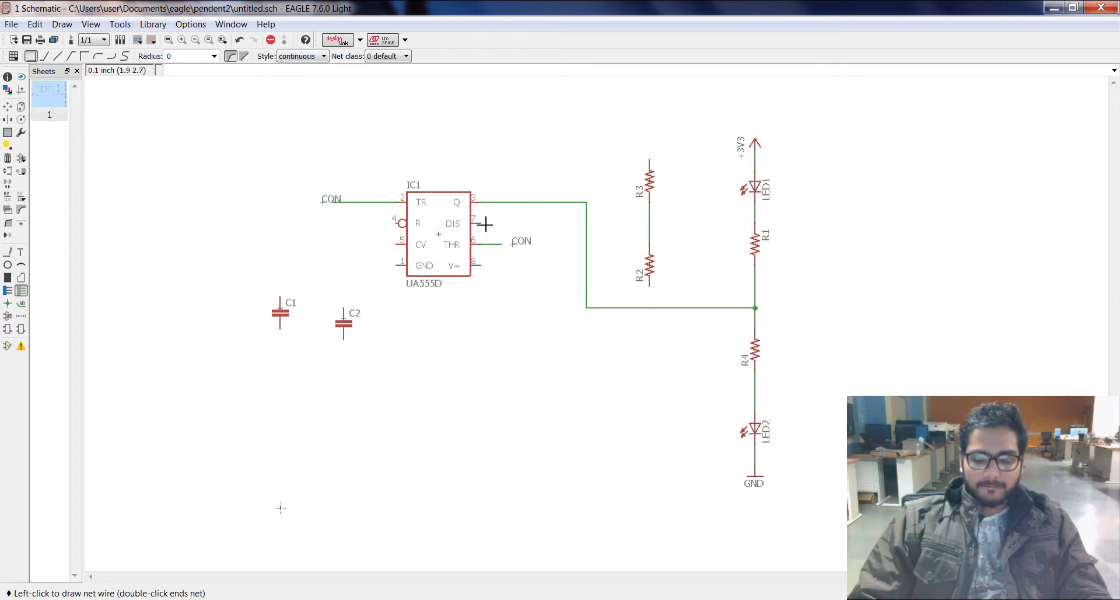
left_click(650, 224)
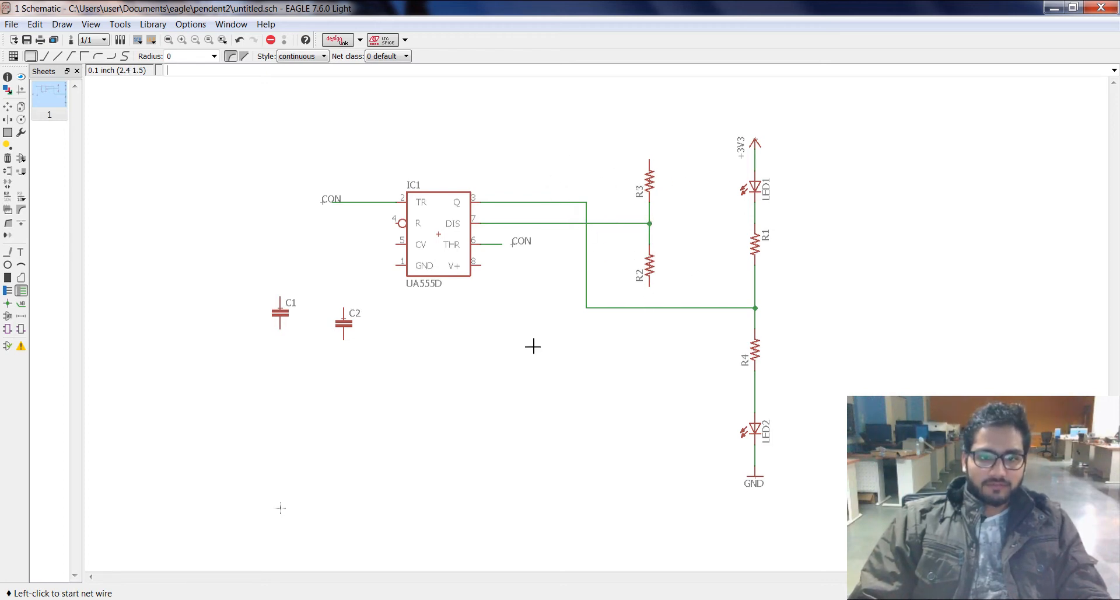
Step: Place a copy of the +3V3 supply above R3 and draw a short wire stub down from R2's lower pin
left_click(755, 141)
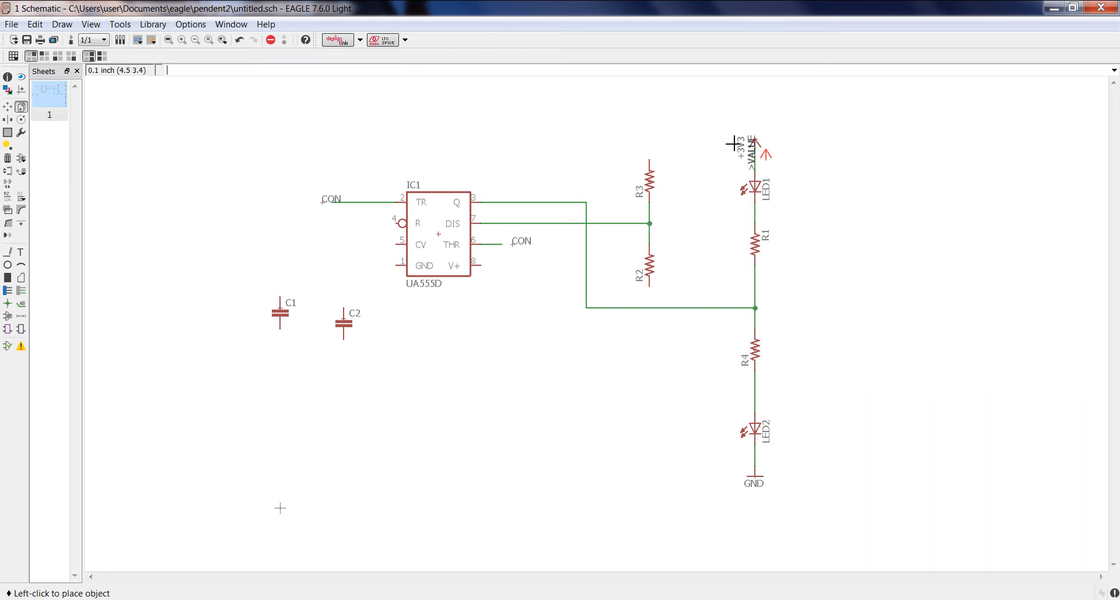
left_click(650, 129)
left_click(21, 291)
left_click(650, 286)
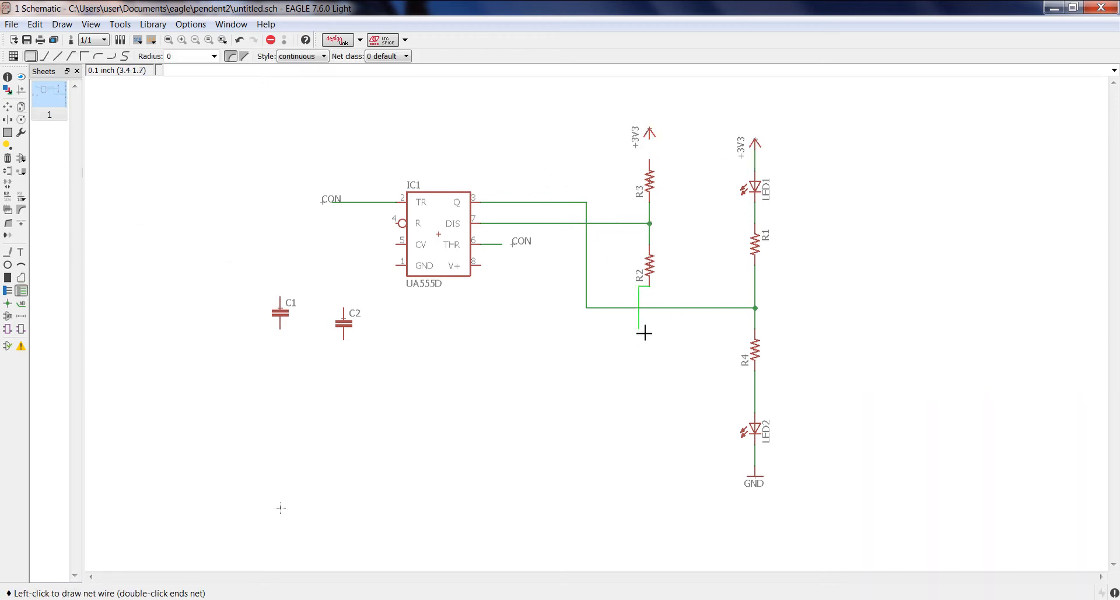
double_click(649, 339)
Step: Label the wire stub below R2 and rename its net to CON, joining it to the existing CON net
left_click(21, 304)
left_click(649, 335)
left_click(649, 361)
right_click(657, 360)
left_click(690, 444)
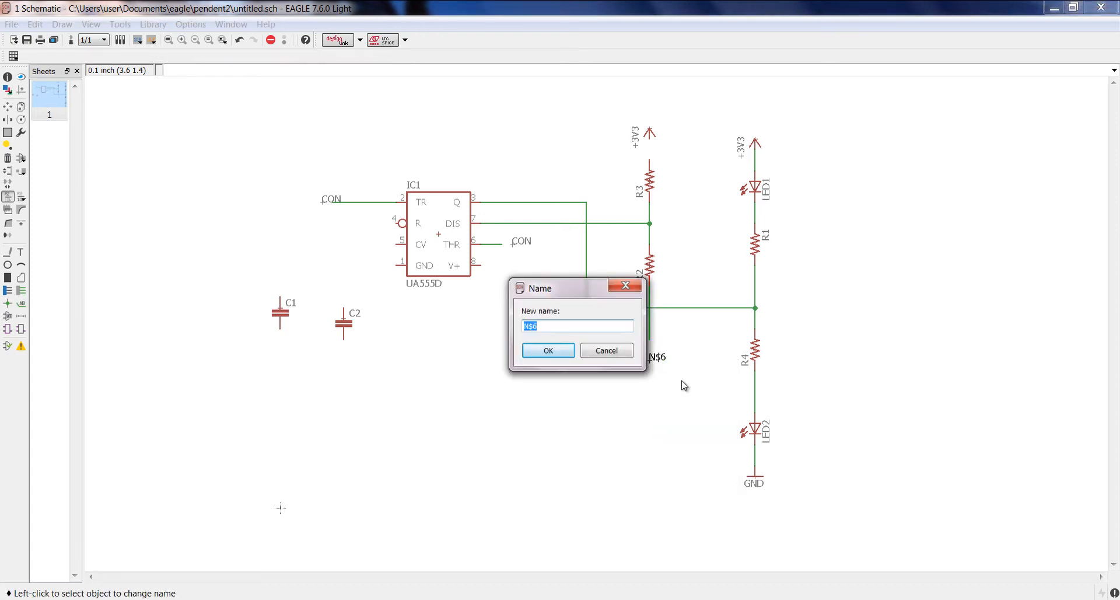
type("CON")
key("Return")
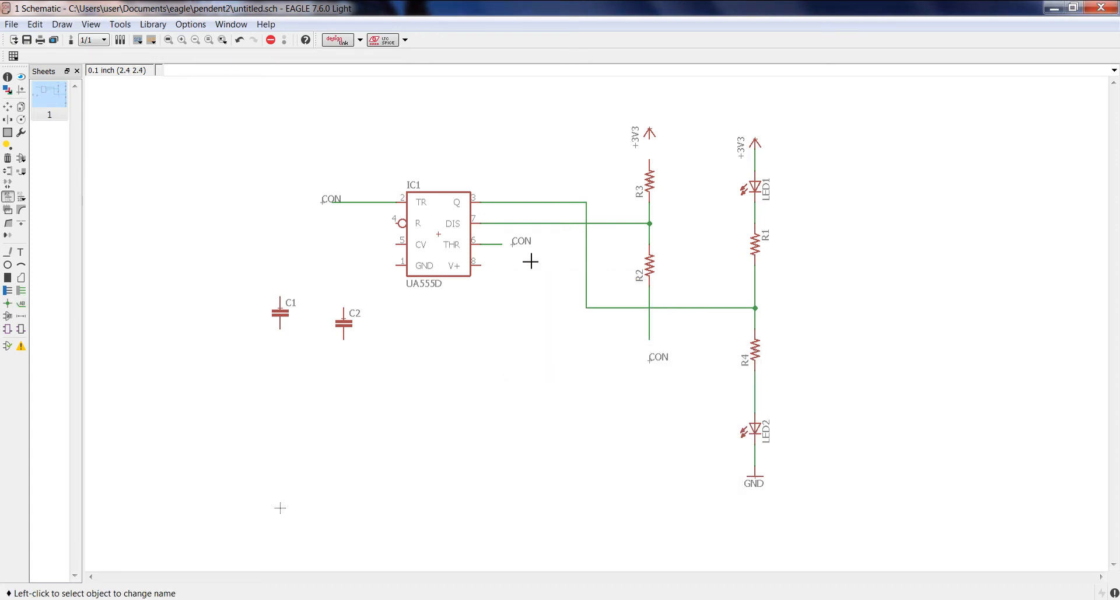
Step: Connect the +3V3 supply above R3 to R3's upper pin and wire IC1's V+ pin to that net
left_click(21, 290)
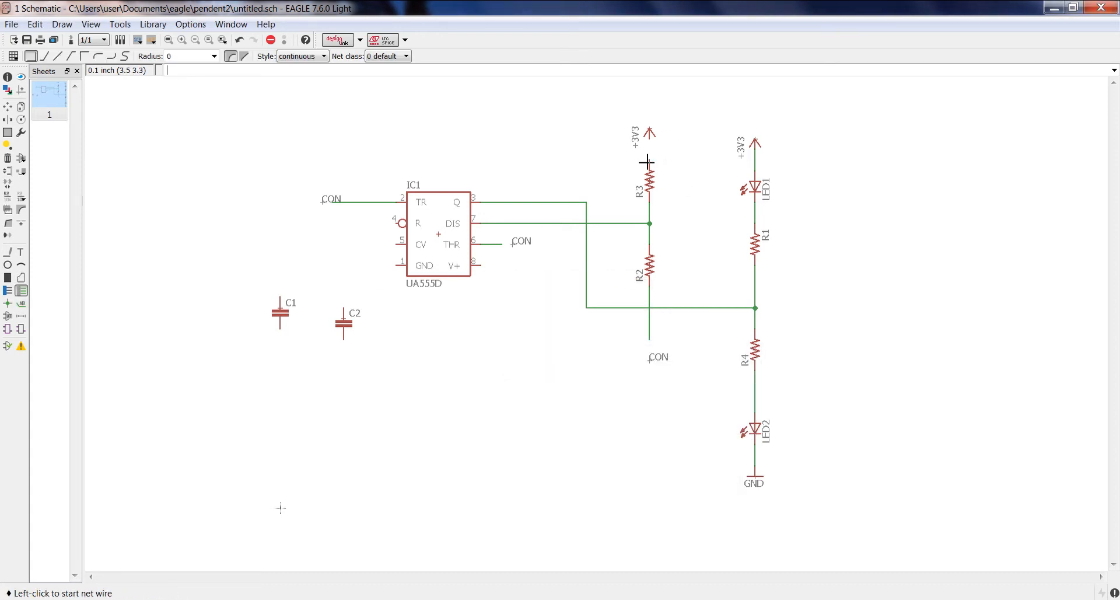
left_click(477, 265)
left_click(575, 159)
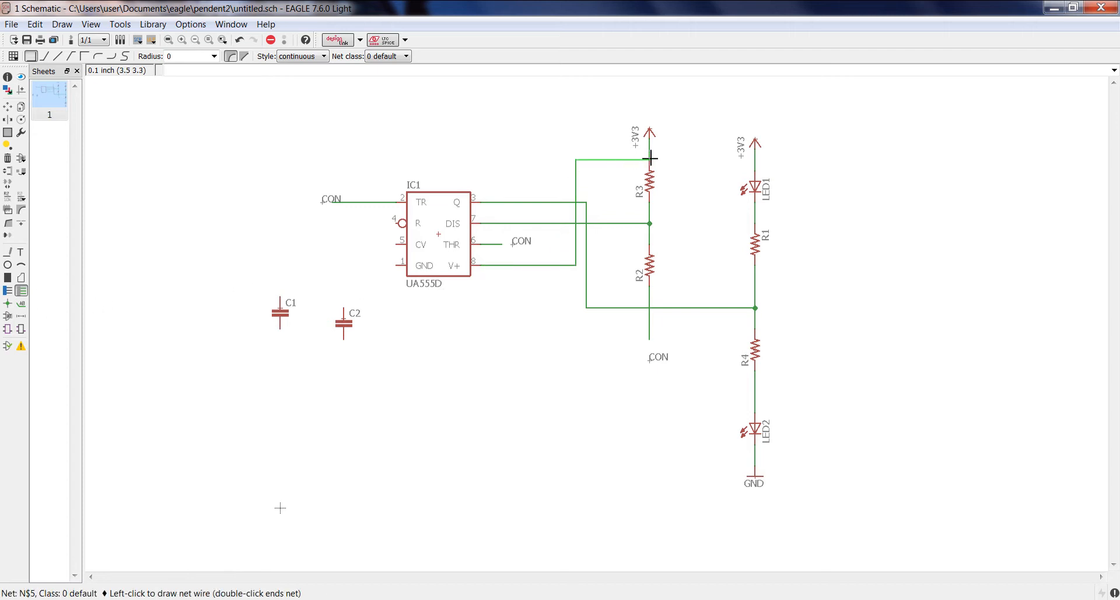
left_click(650, 160)
Step: Move C2 beside IC1's CV pin and wire its upper pin to CV
left_click(8, 107)
left_click(343, 328)
left_click(332, 257)
left_click(21, 303)
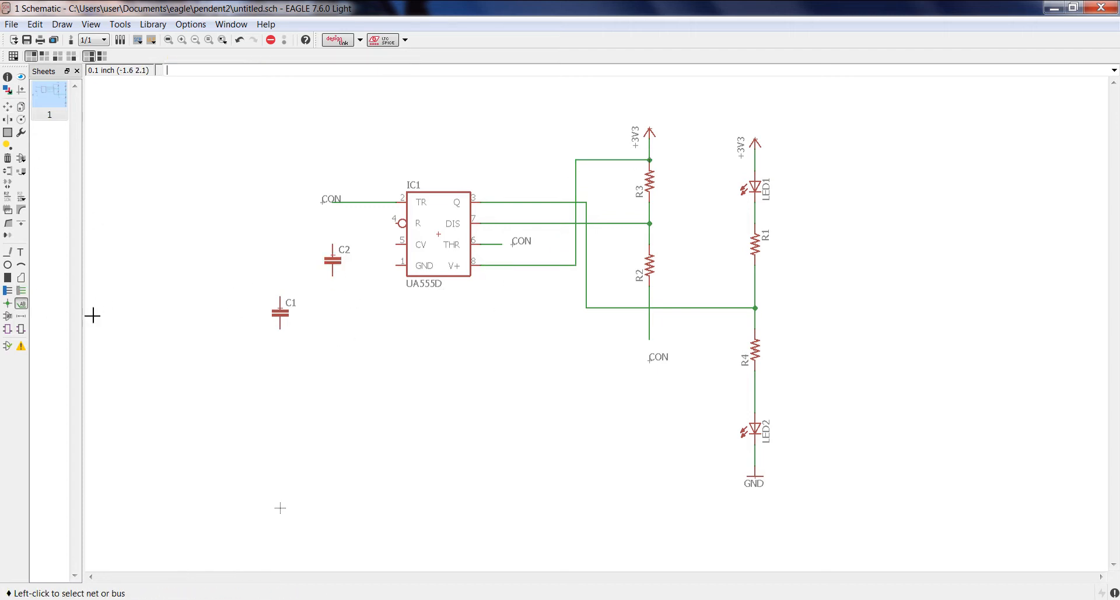
left_click(21, 290)
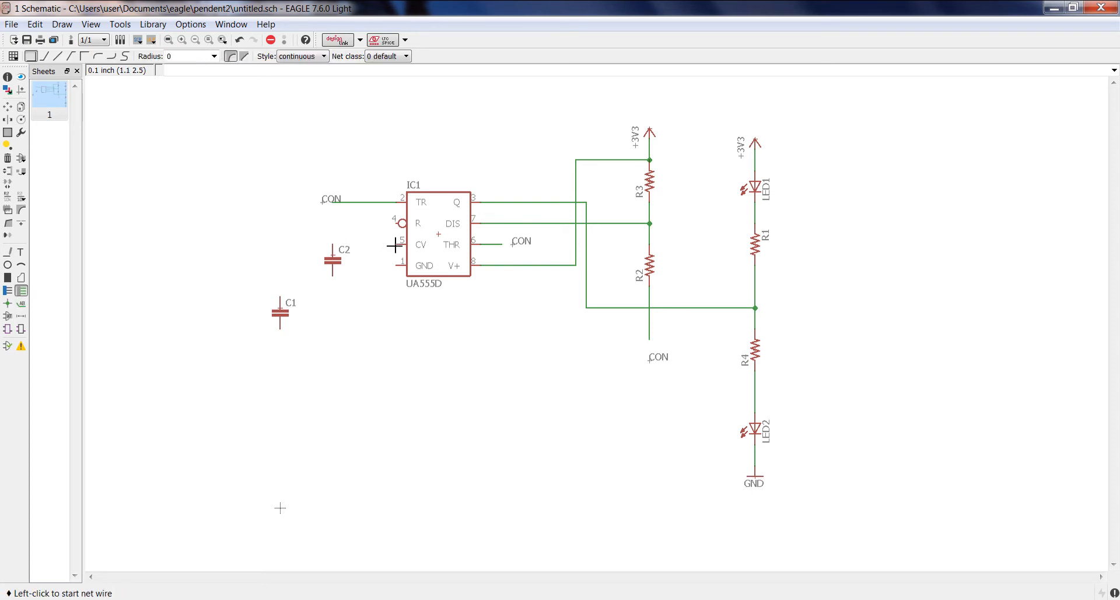
left_click(403, 244)
left_click(332, 255)
Step: Wire IC1's GND pin to C2's lower pin, and C1's upper pin to the CON wire at TR
left_click(397, 265)
left_click(354, 266)
left_click(331, 287)
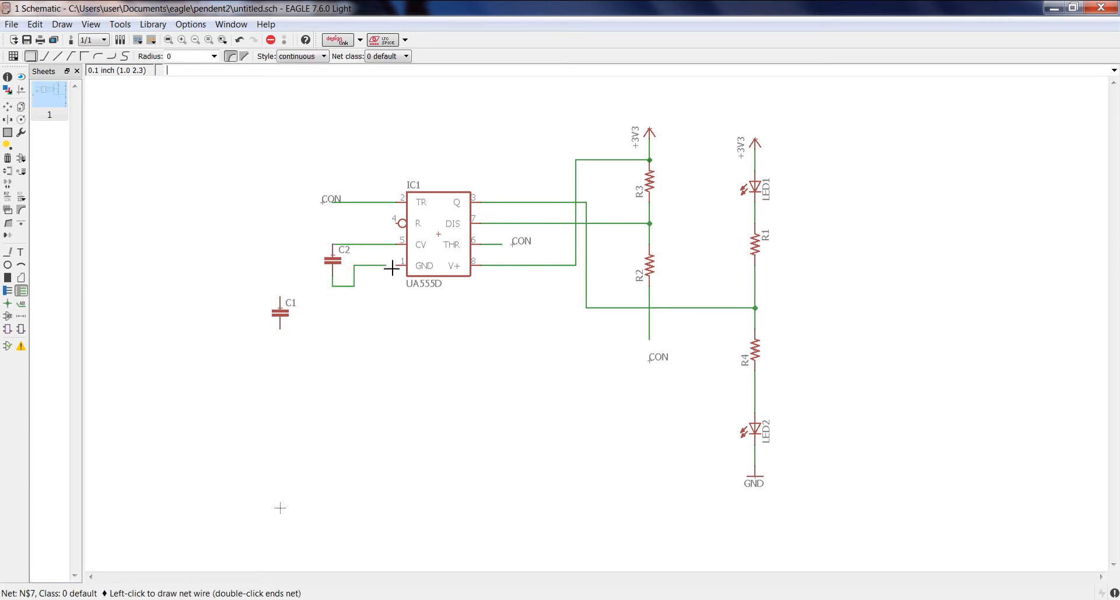
left_click(280, 298)
left_click(354, 223)
left_click(354, 203)
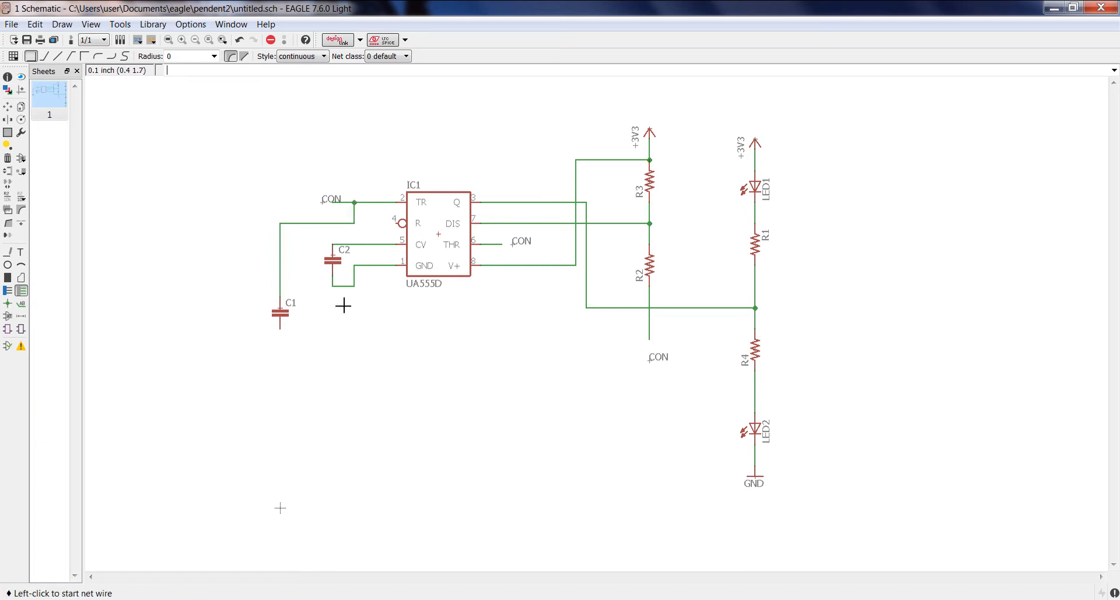
Step: Place a copy of the GND symbol below C2 and wire it to the net joining C2 and IC1's GND pin
left_click(21, 107)
left_click(755, 477)
left_click(332, 360)
left_click(21, 290)
left_click(333, 350)
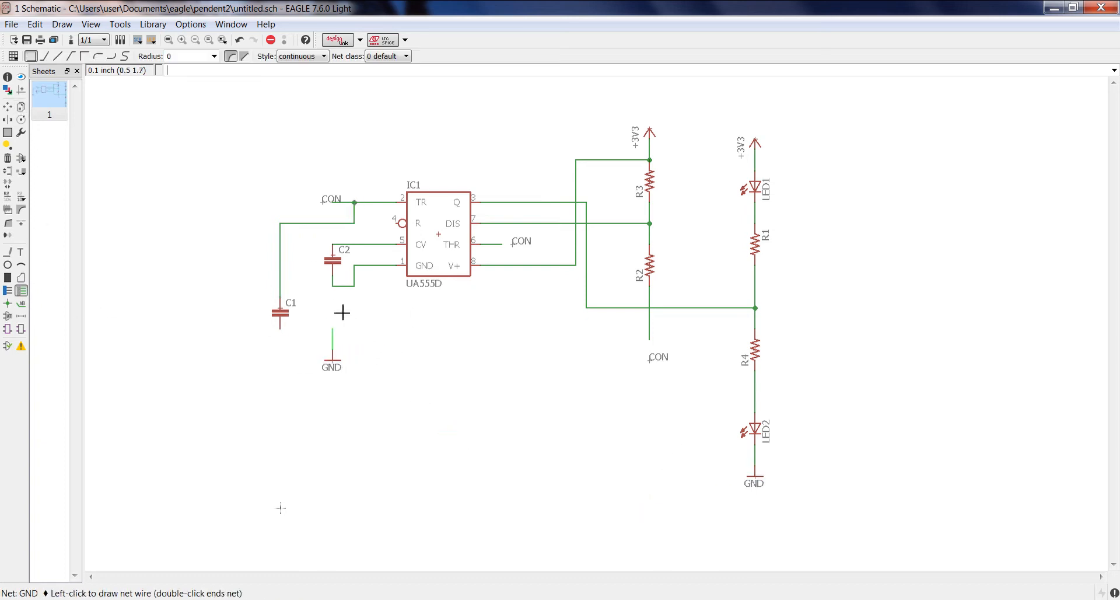
left_click(332, 286)
left_click(355, 316)
Step: Place a copy of the GND symbol below C1 and wire it to C1's lower pin
left_click(21, 106)
left_click(333, 360)
left_click(280, 360)
left_click(21, 290)
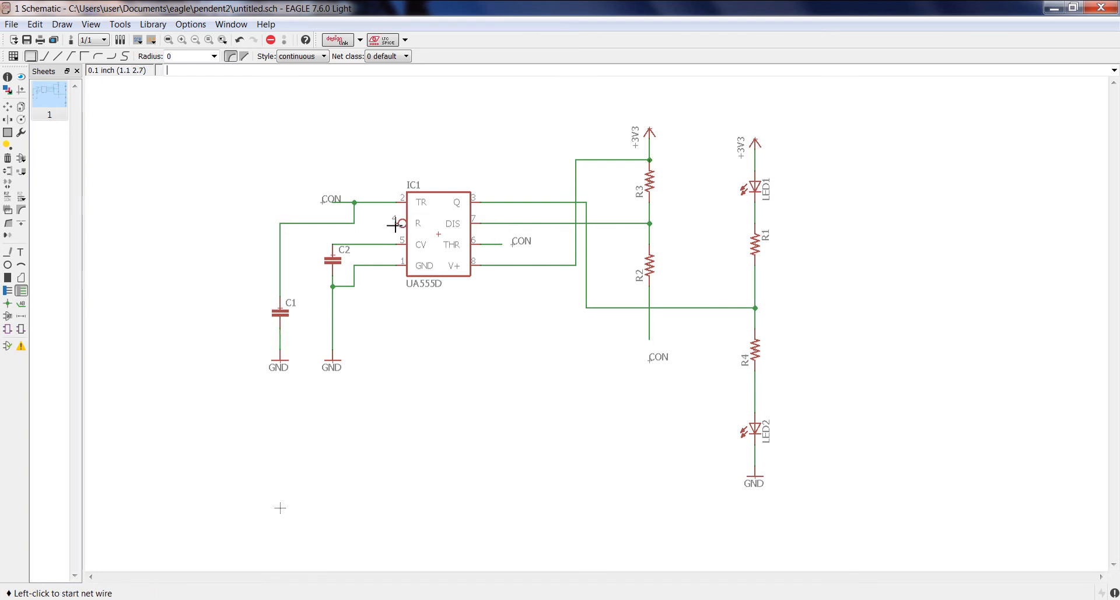
Step: Place a copy of the +3V3 supply above IC1's R pin and wire the pin to it
left_click(21, 107)
left_click(649, 133)
left_click(401, 149)
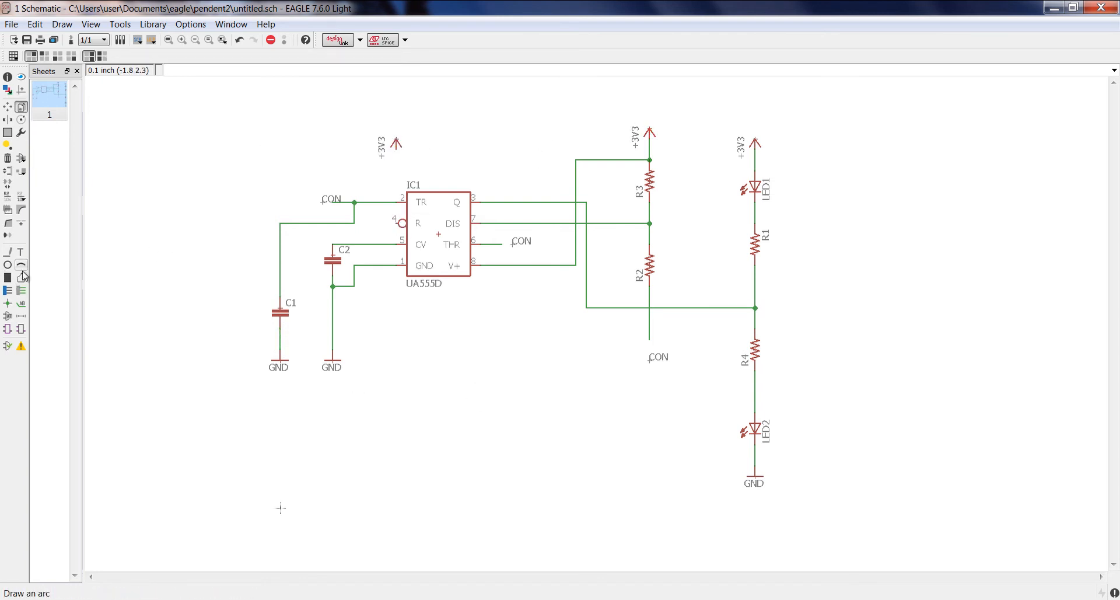
left_click(21, 290)
left_click(396, 223)
left_click(396, 150)
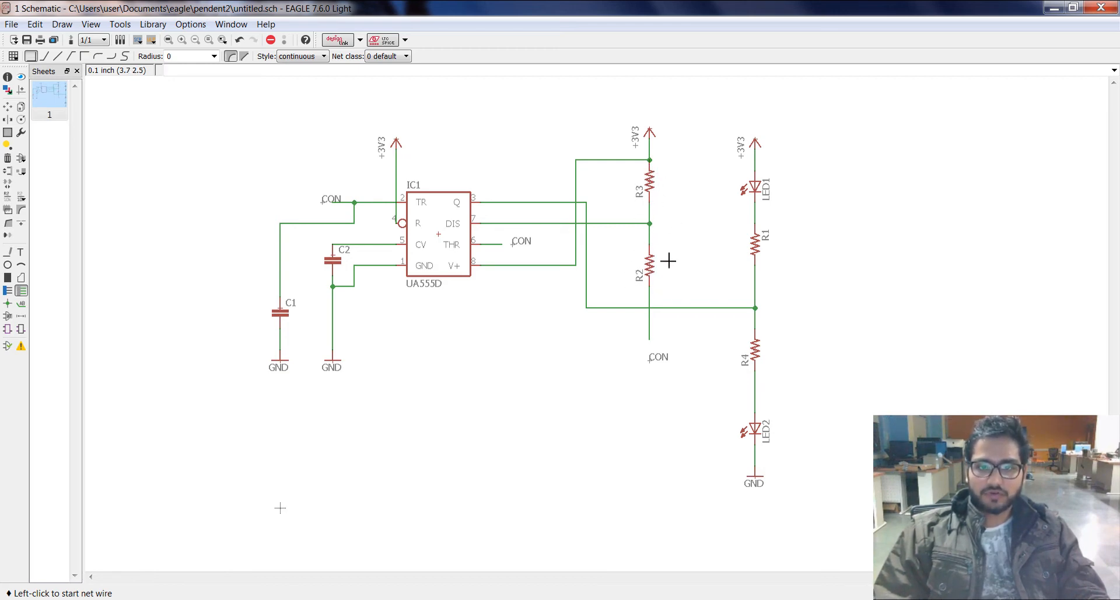
Step: Set R3's value to 1k and R2's value to 100k
left_click(21, 198)
left_click(644, 194)
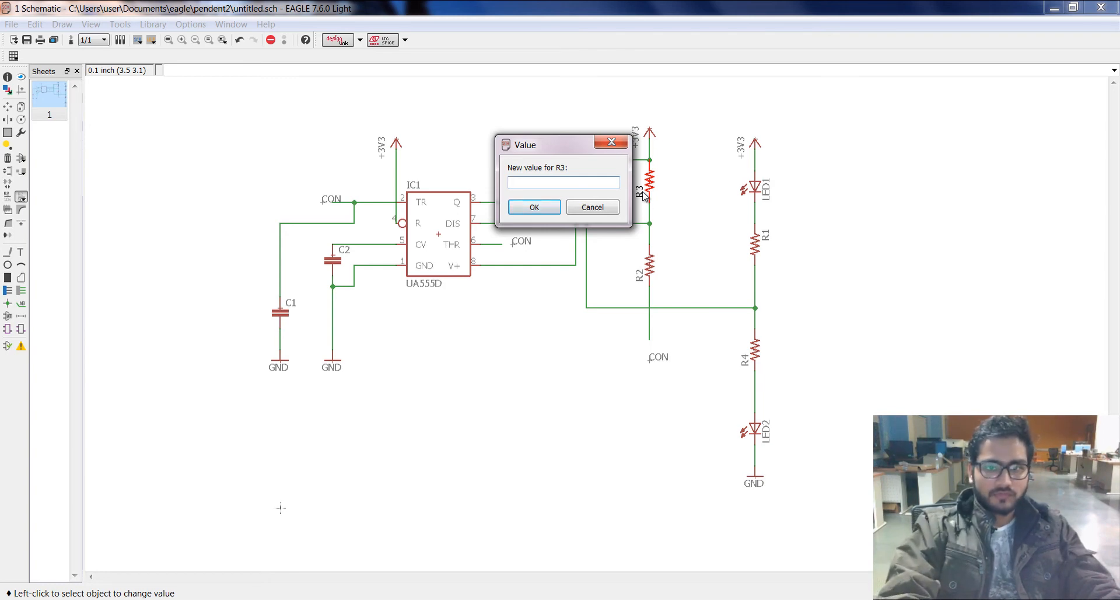
left_click(533, 206)
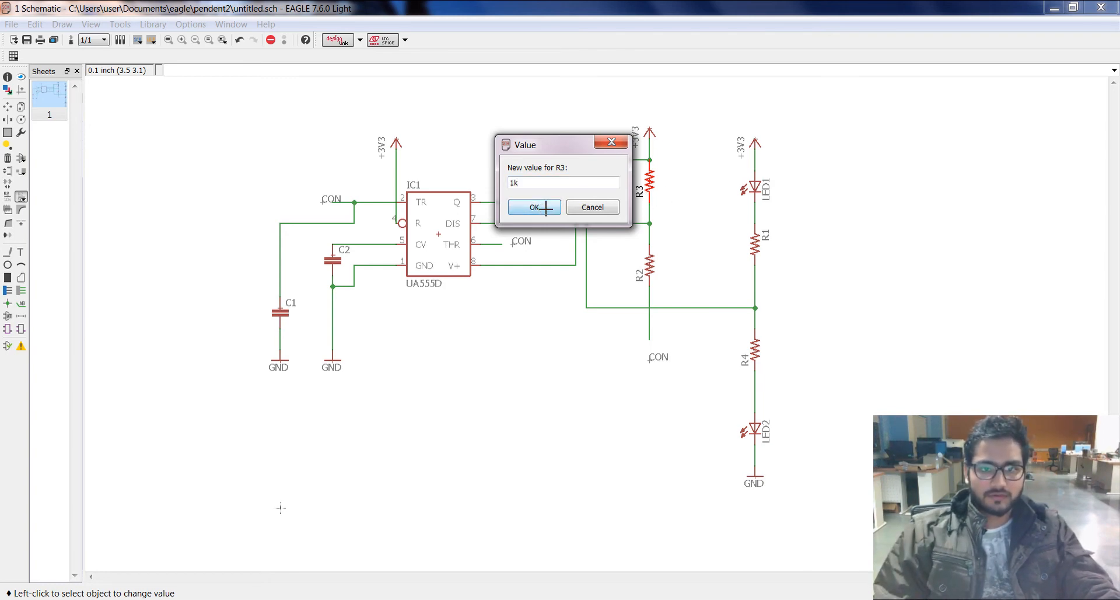
left_click(648, 280)
type("1")
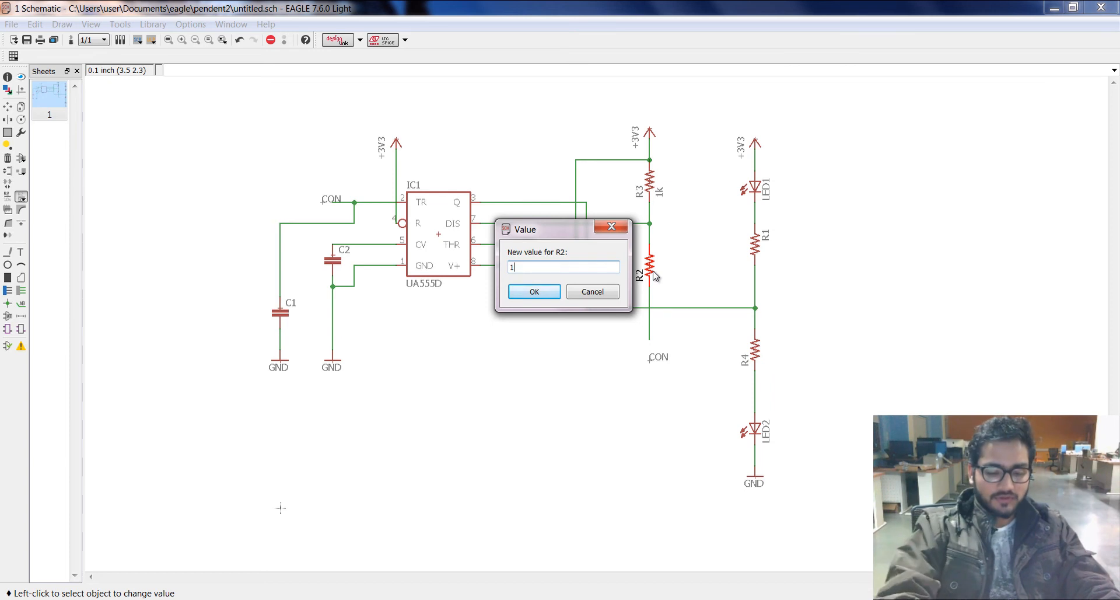
type("00k")
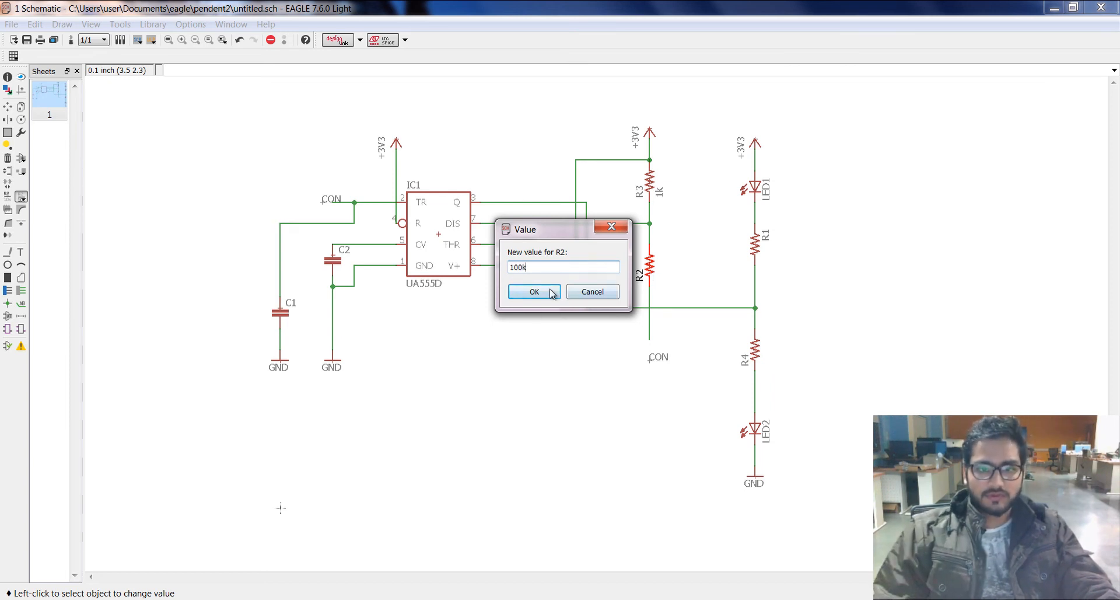
left_click(551, 293)
Step: Set the values of the LED resistors R1 and R4 to 100 each
left_click(756, 242)
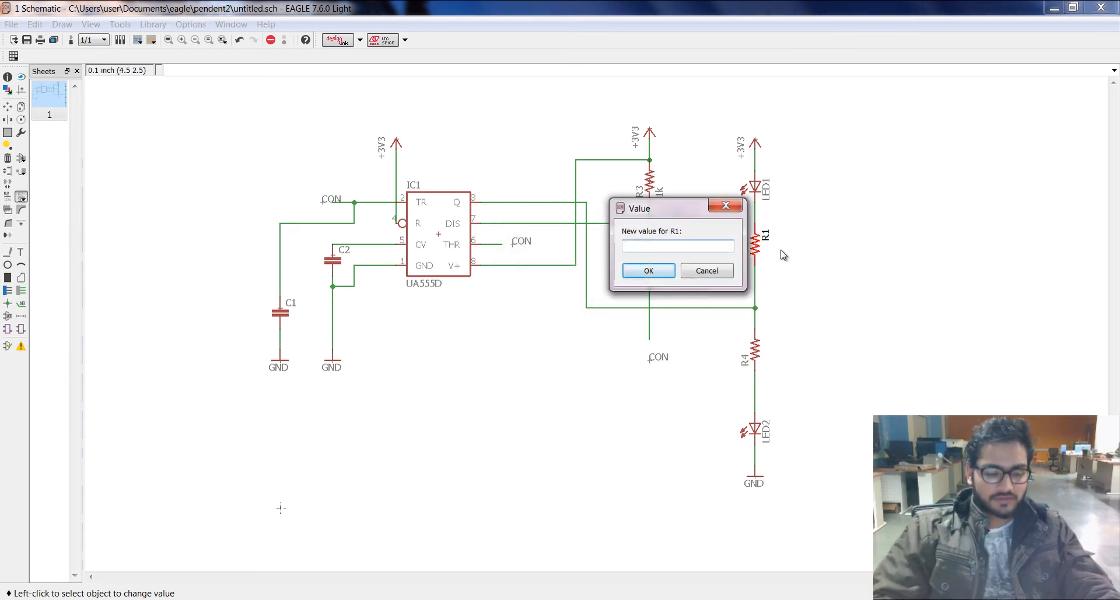
type("100")
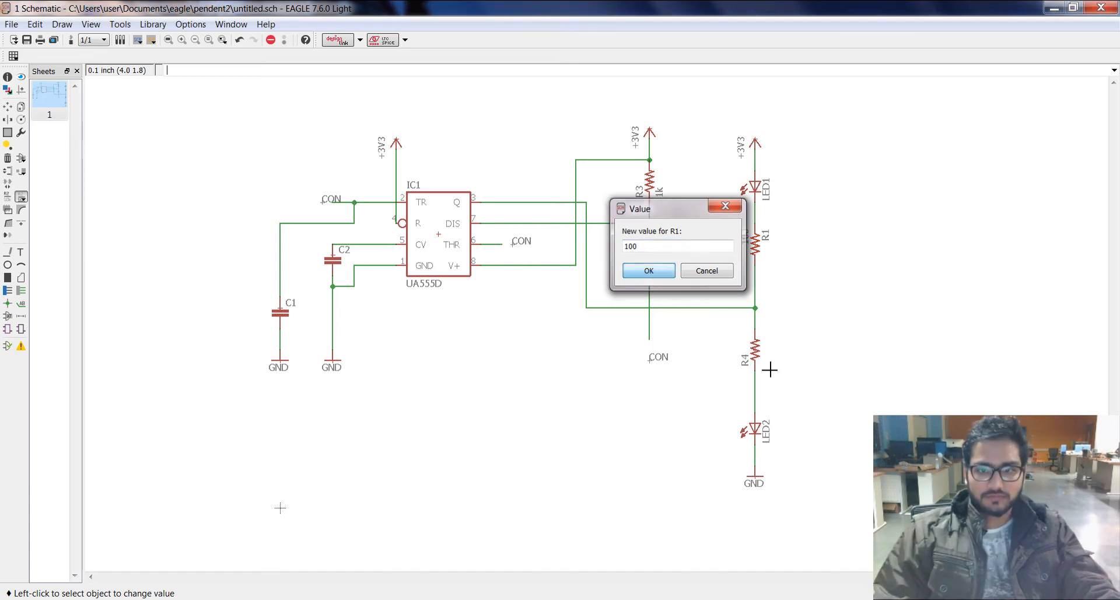
key("Return")
left_click(757, 356)
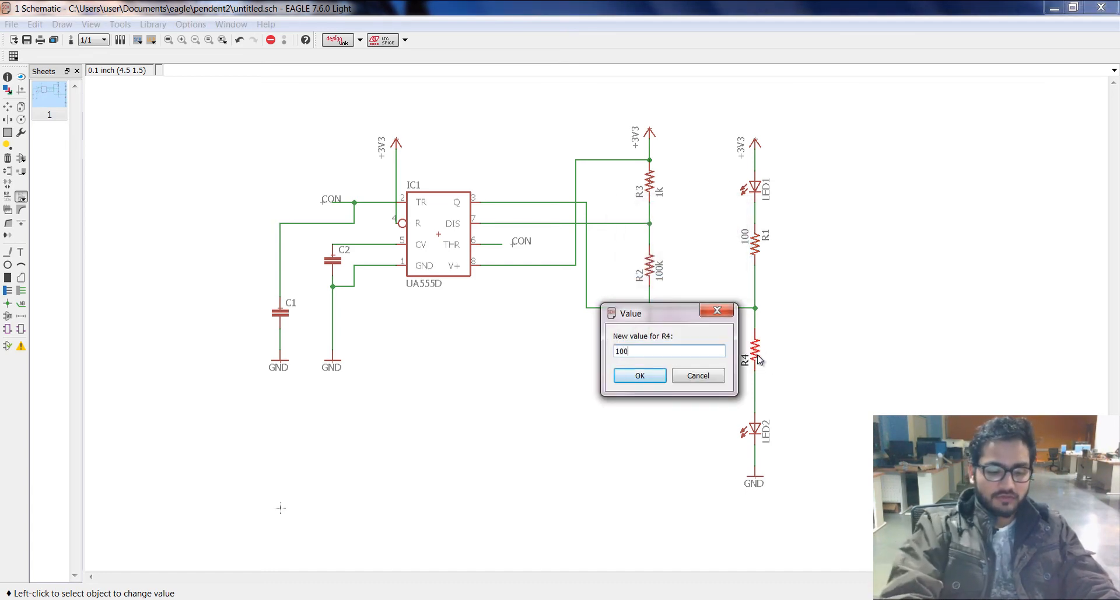
left_click(639, 376)
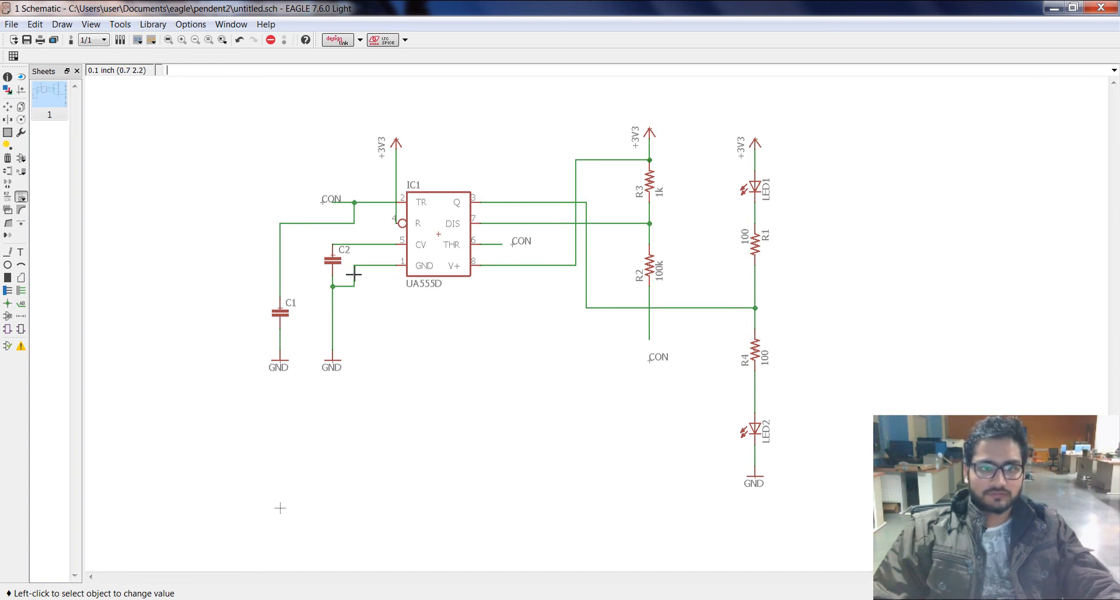
Step: Set C2's value to 0.1uf and C1's value to 22uf
left_click(333, 261)
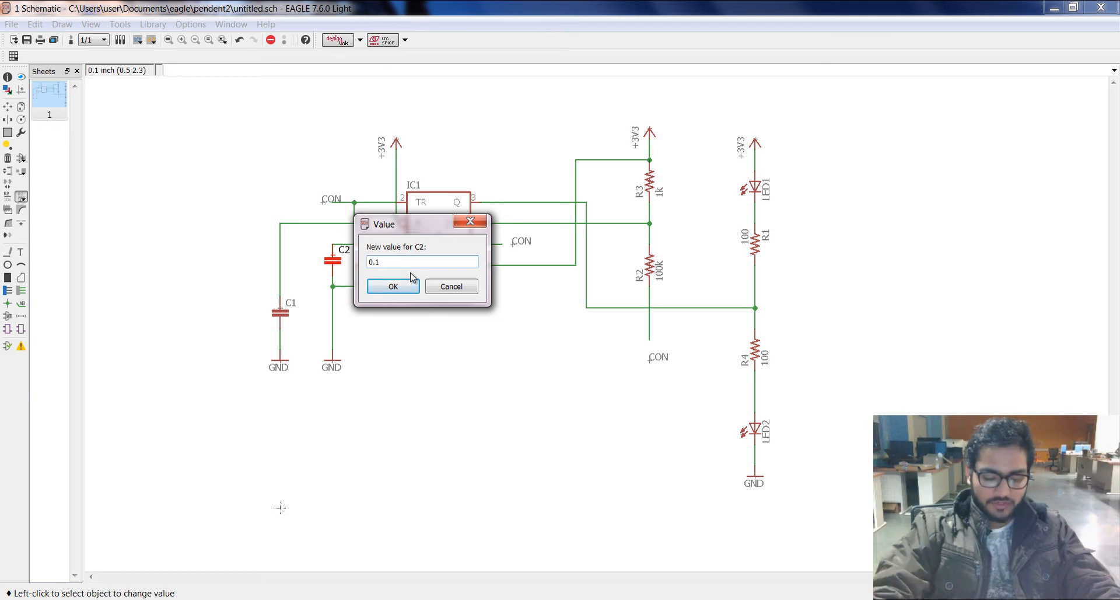
type("0.1u")
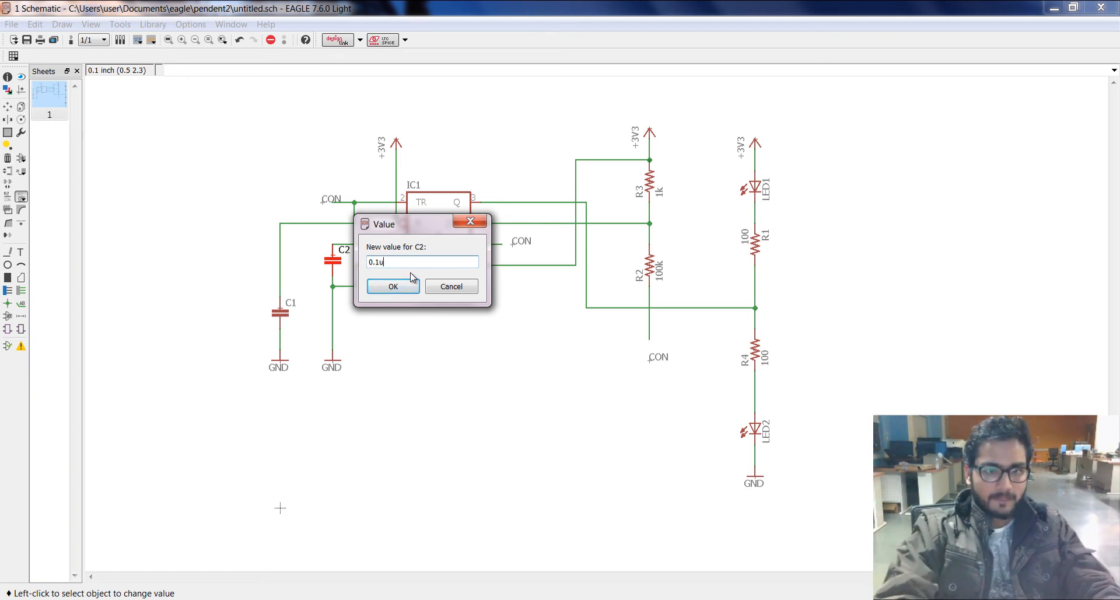
type("f")
key("Return")
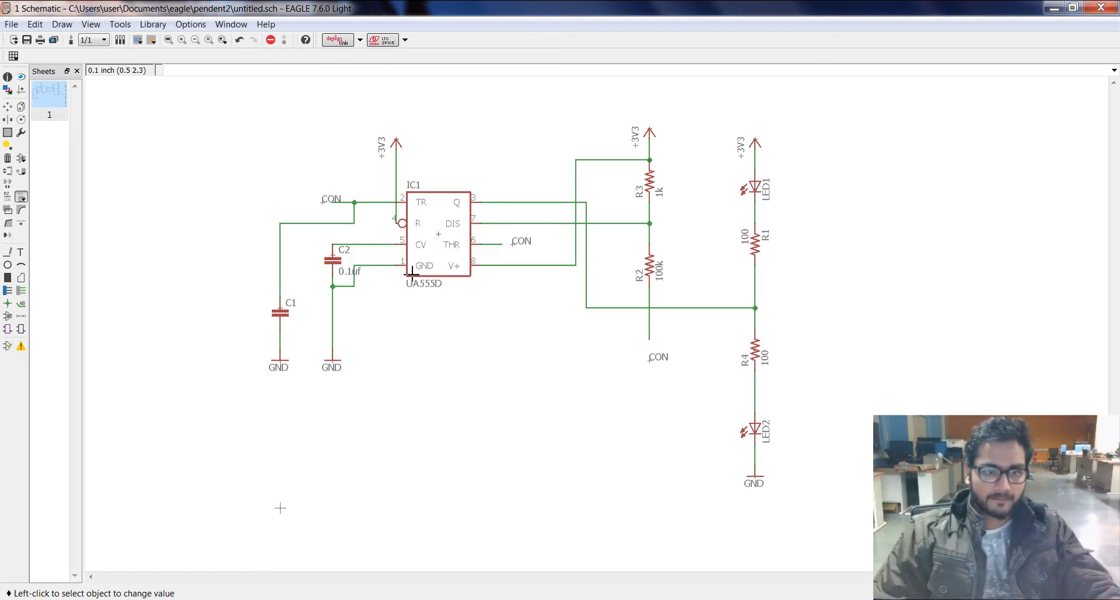
left_click(285, 314)
type("22")
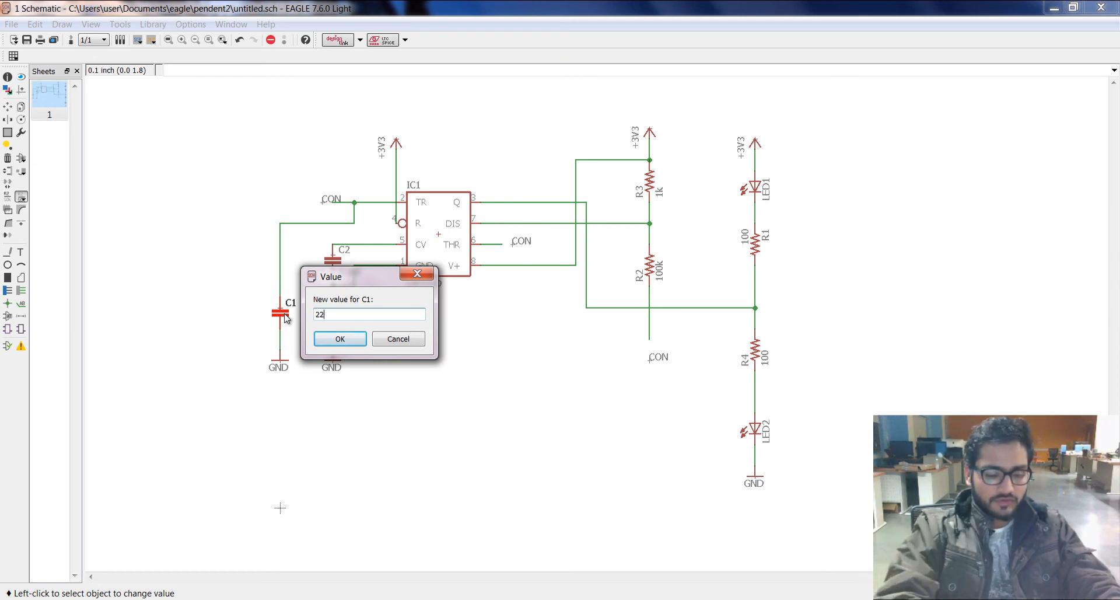
type("uf")
key("Return")
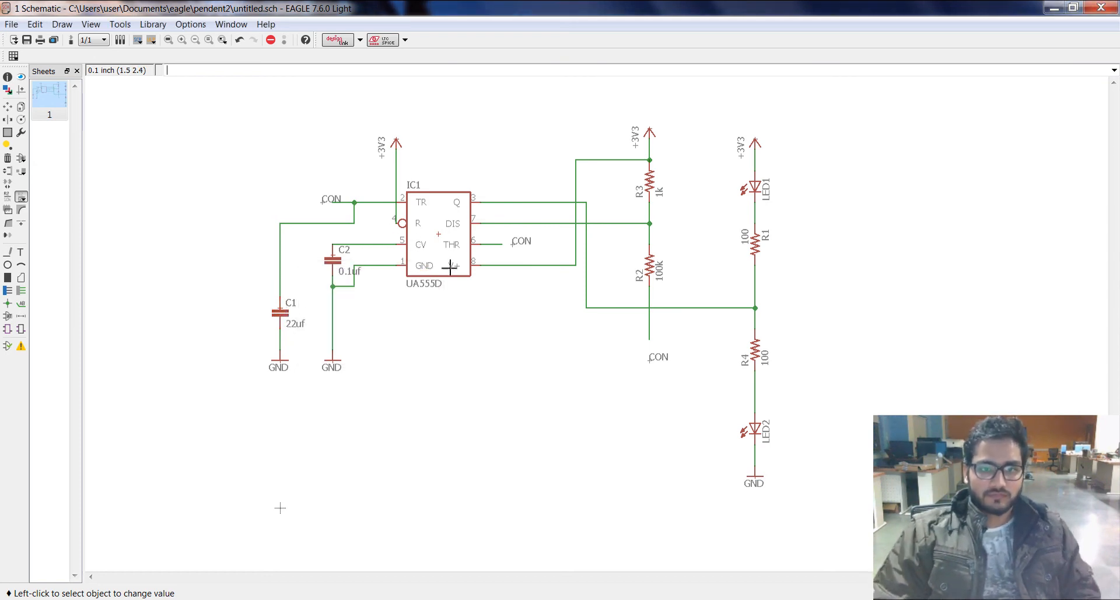